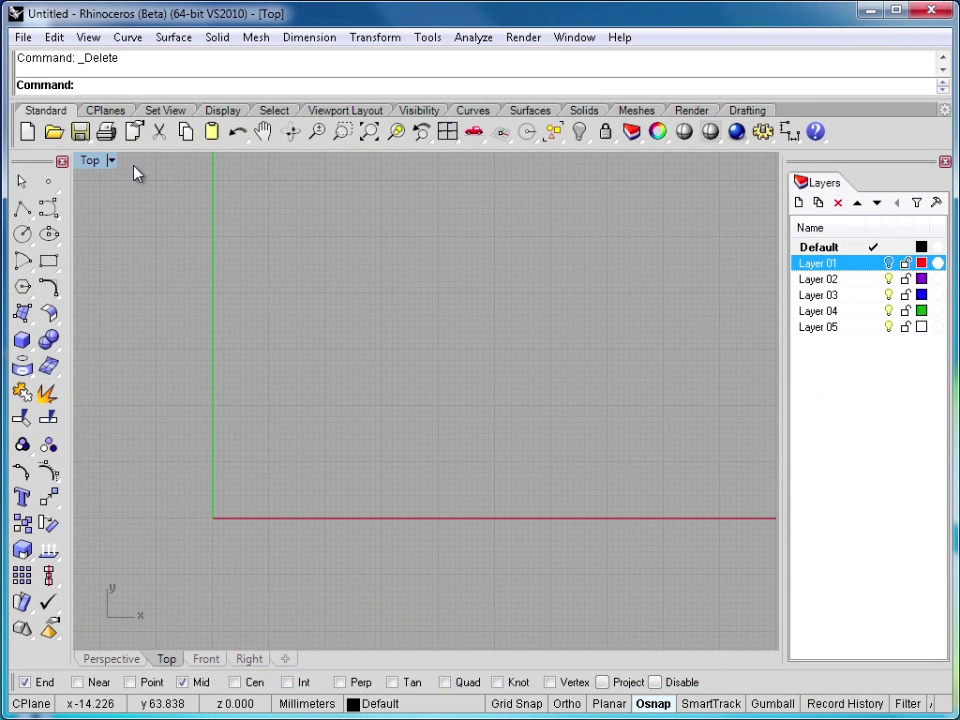
pyautogui.click(128, 38)
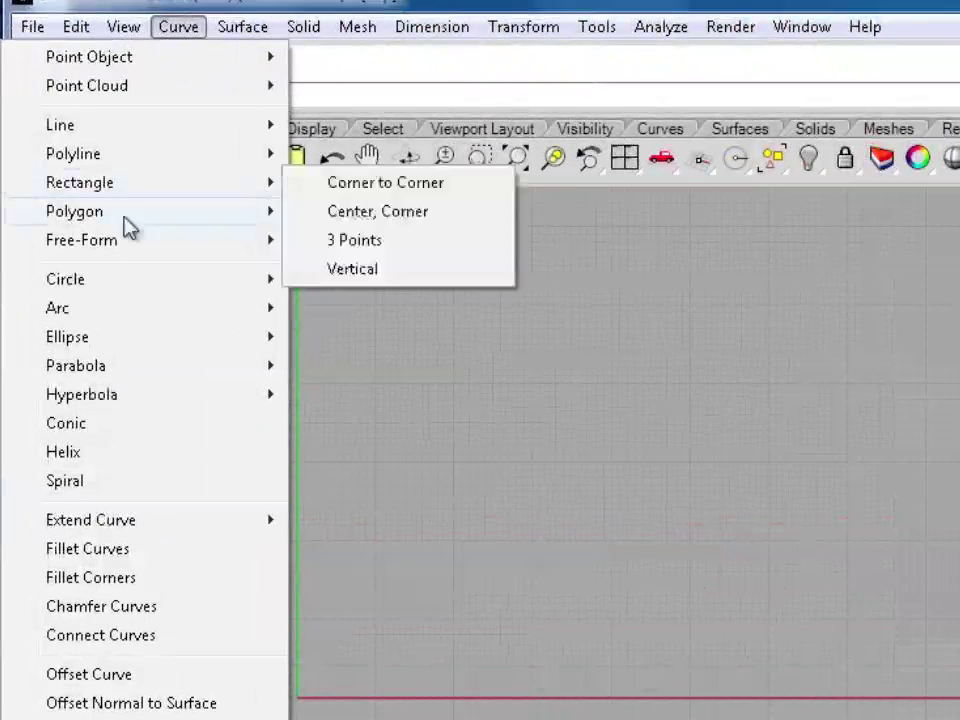
pyautogui.moveTo(118, 220)
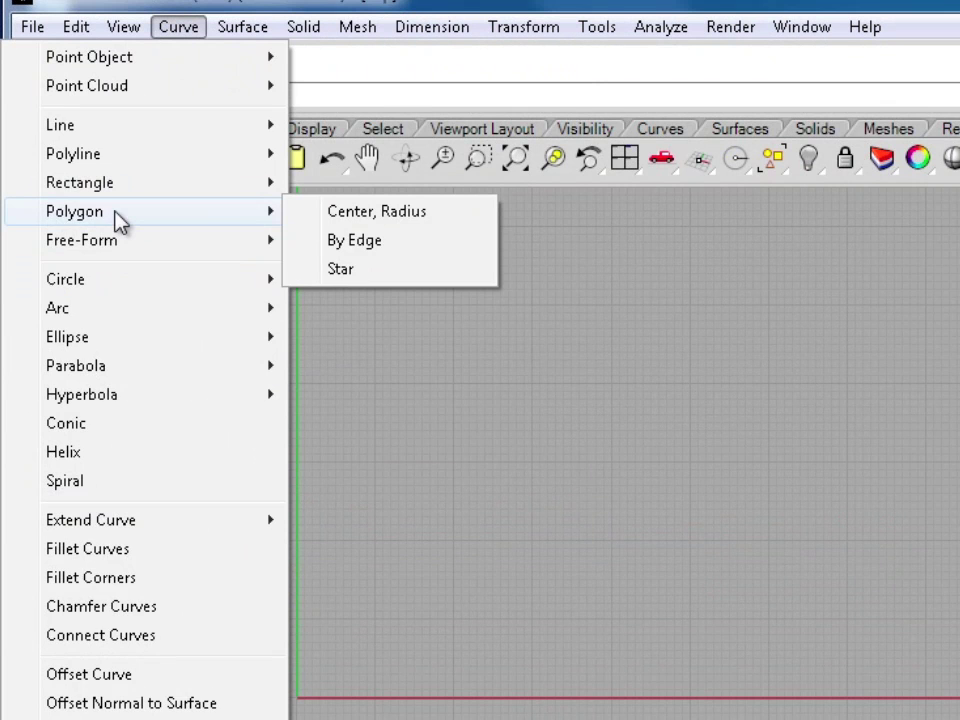
pyautogui.press('Escape')
pyautogui.press('Escape')
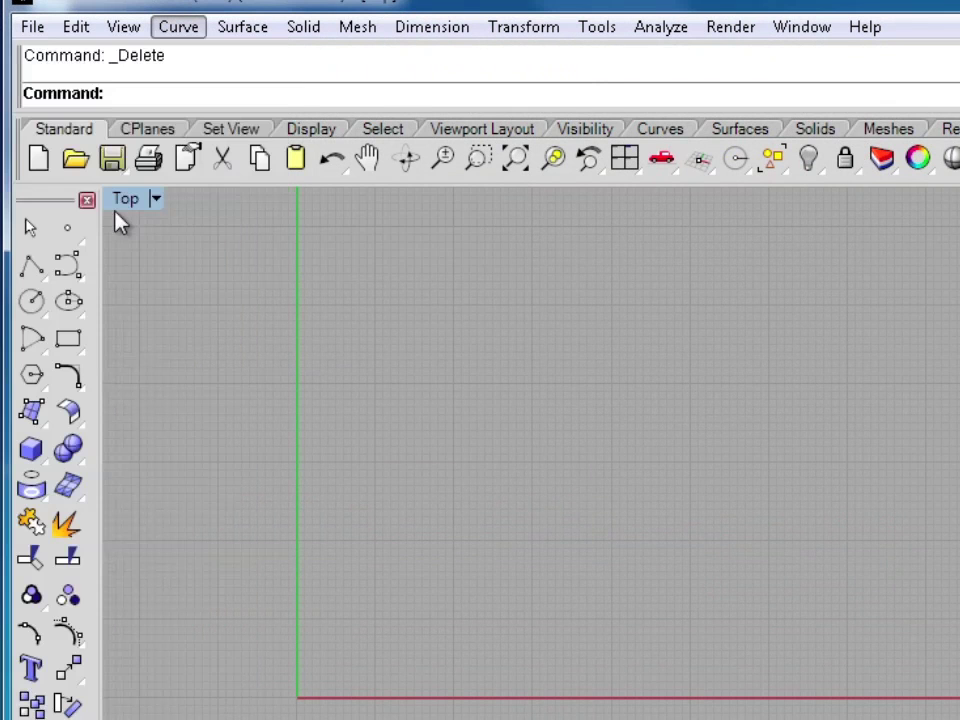
# Detach the set of Circle tools as a floating palette over the Top viewport.
pyautogui.click(33, 305)
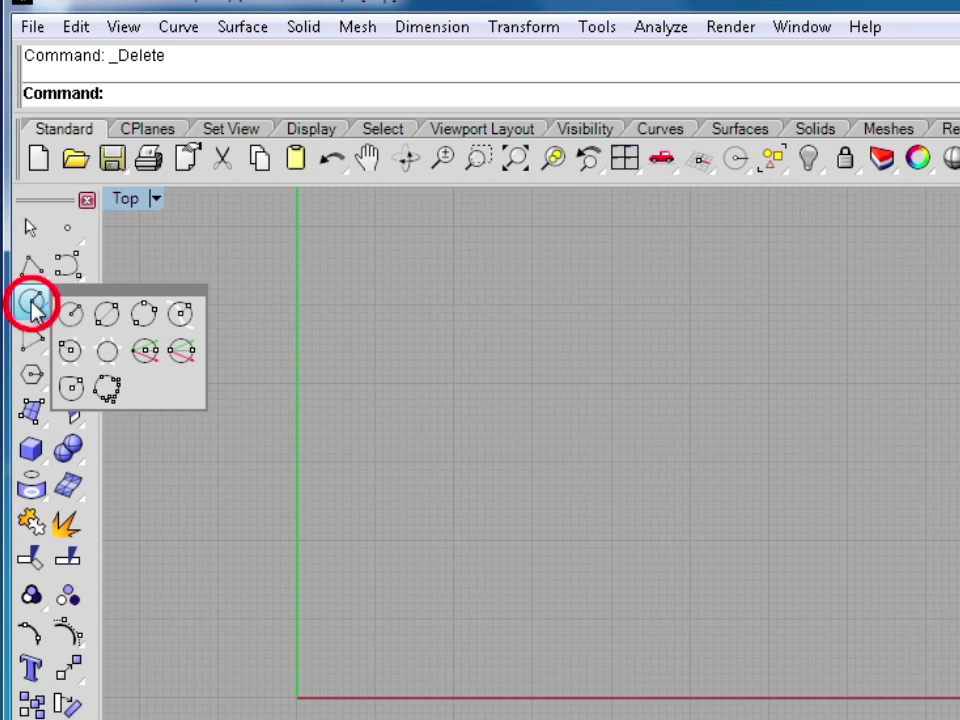
pyautogui.moveTo(100, 291); pyautogui.dragTo(180, 240)
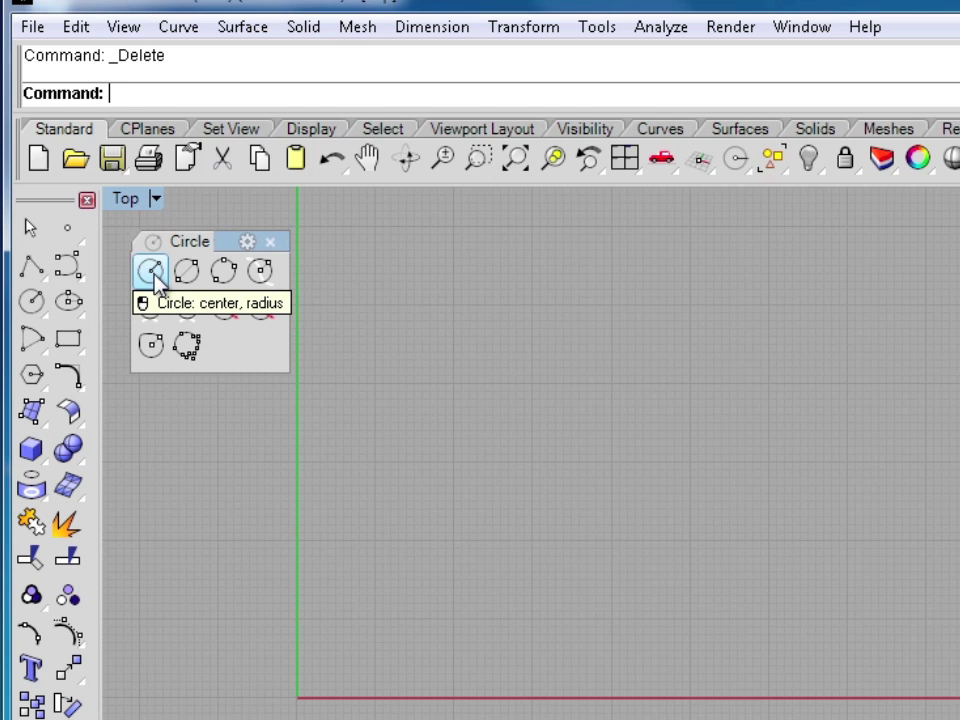
# Draw a center-radius circle at the origin (0) with a radius of about 11 mm.
pyautogui.click(155, 278)
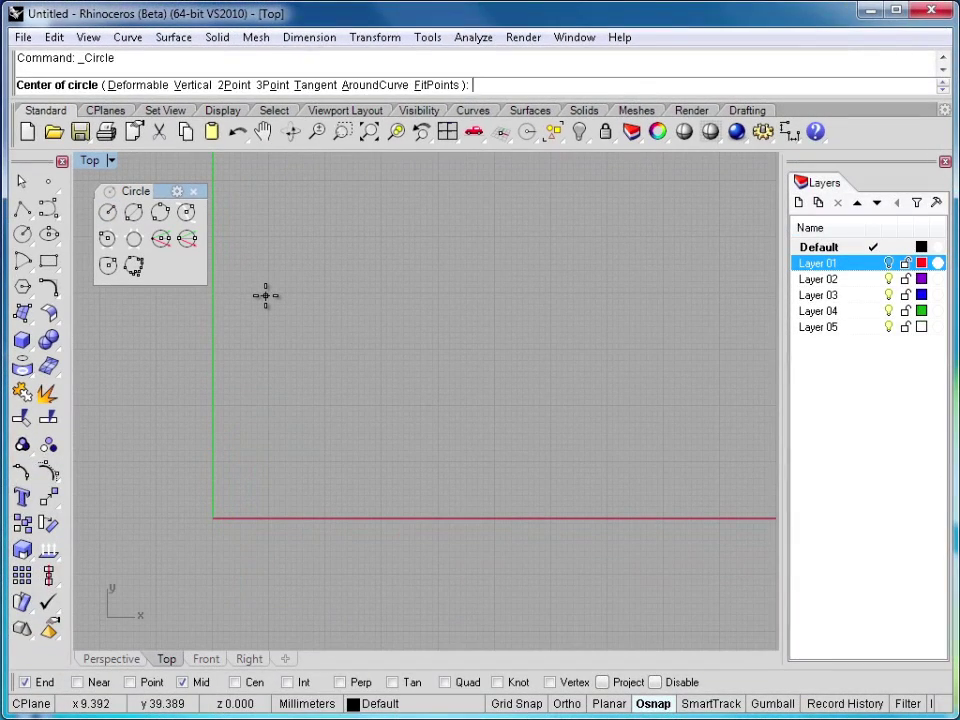
pyautogui.write('0')
pyautogui.press('Return')
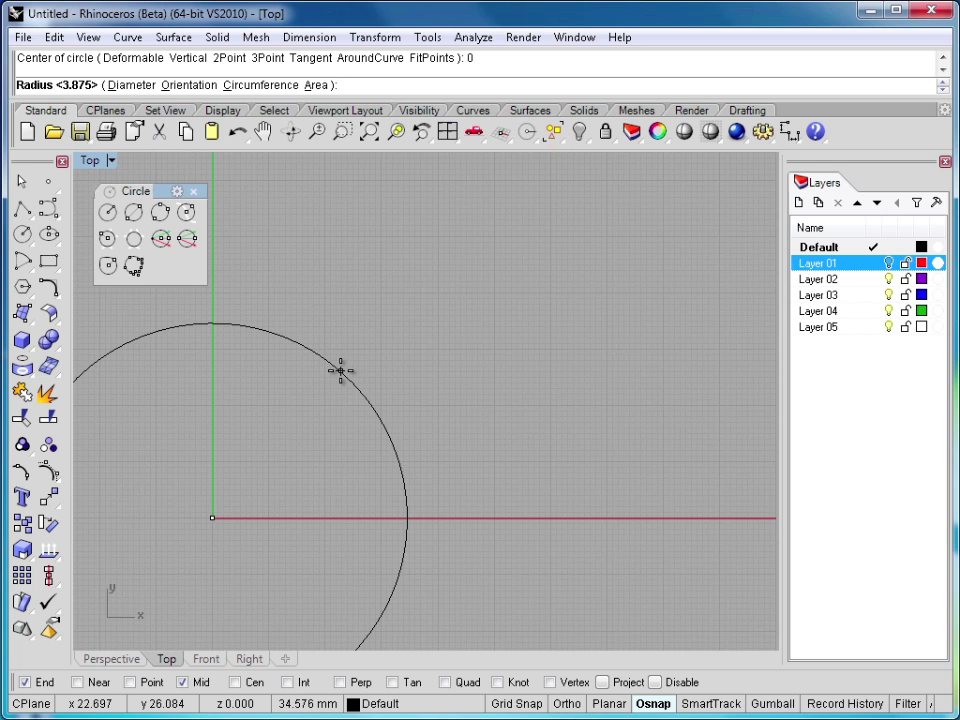
pyautogui.moveTo(326, 386); pyautogui.dragTo(469, 300, button='right')
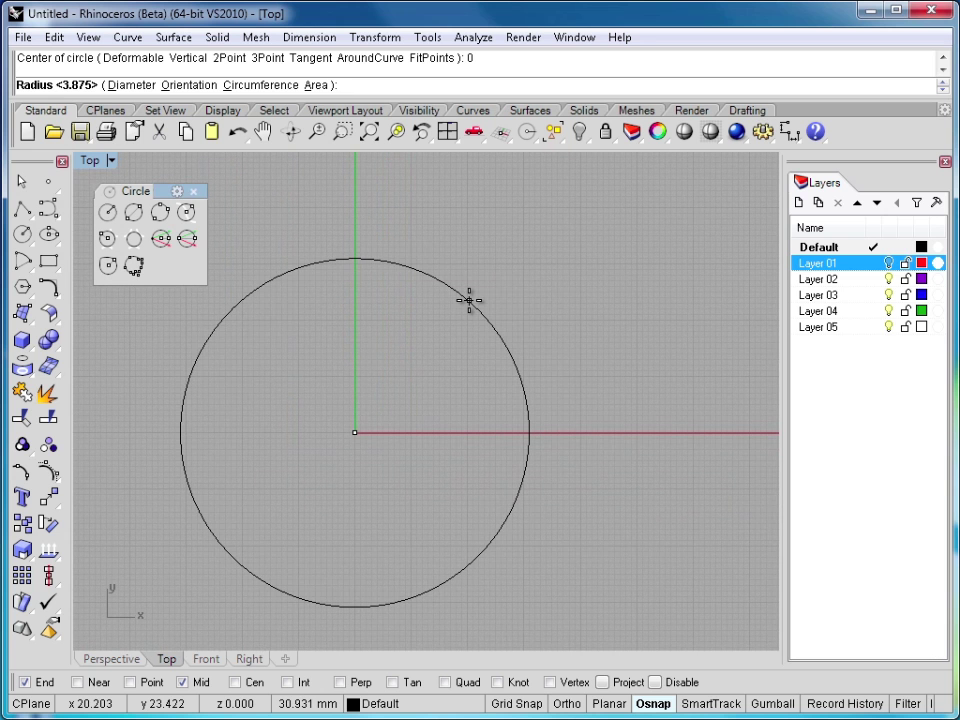
pyautogui.moveTo(557, 253); pyautogui.dragTo(600, 257, button='right')
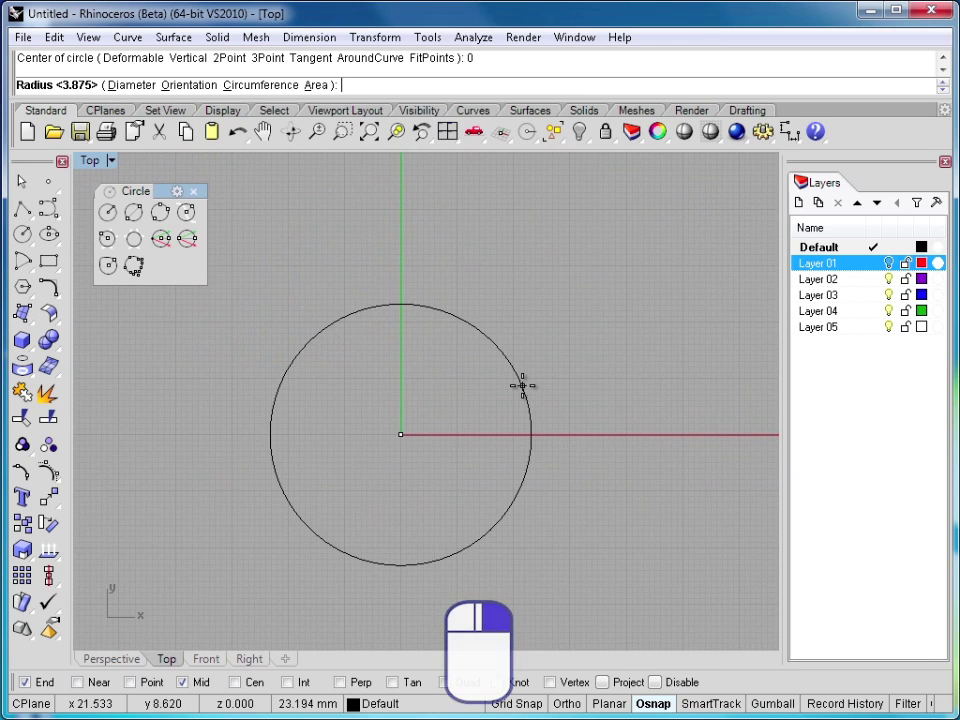
pyautogui.scroll(-2, 522, 385)
pyautogui.scroll(3, 522, 385)
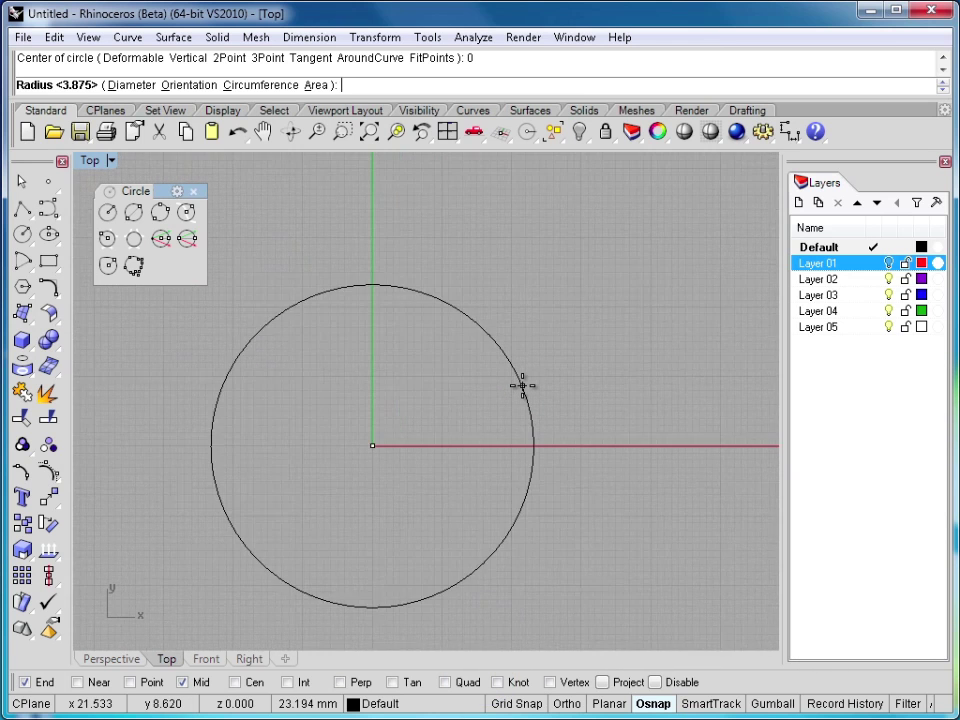
pyautogui.scroll(-2, 522, 385)
pyautogui.scroll(4, 522, 385)
pyautogui.scroll(-1, 522, 385)
pyautogui.keyDown('ctrl'); pyautogui.moveTo(522, 385); pyautogui.dragTo(585, 388, button='right'); pyautogui.keyUp('ctrl')
pyautogui.moveTo(454, 411); pyautogui.dragTo(491, 349, button='right')
pyautogui.scroll(5, 472, 350)
pyautogui.scroll(2, 474, 348)
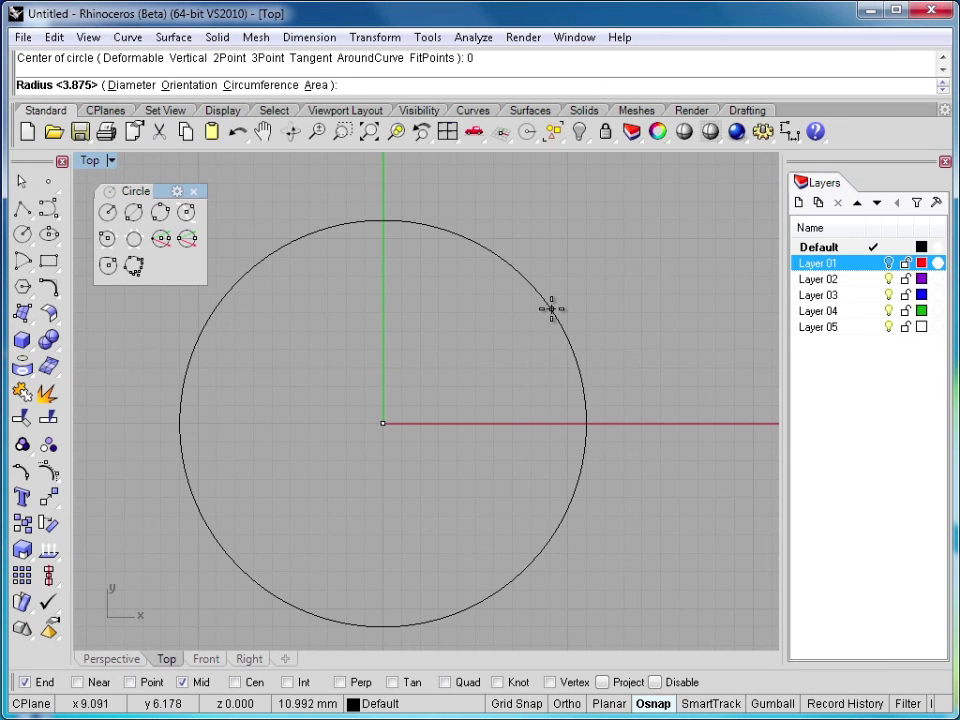
pyautogui.click(551, 309)
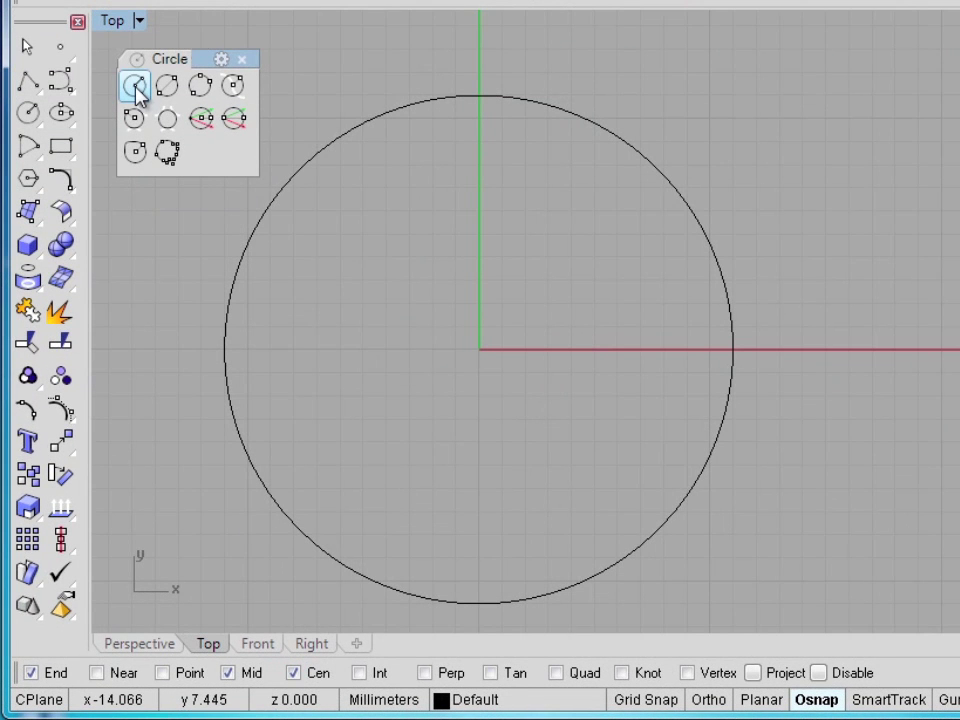
# Draw a concentric circle snapped to the first circle's center, using the Diameter option with a value of 5.
pyautogui.click(136, 87)
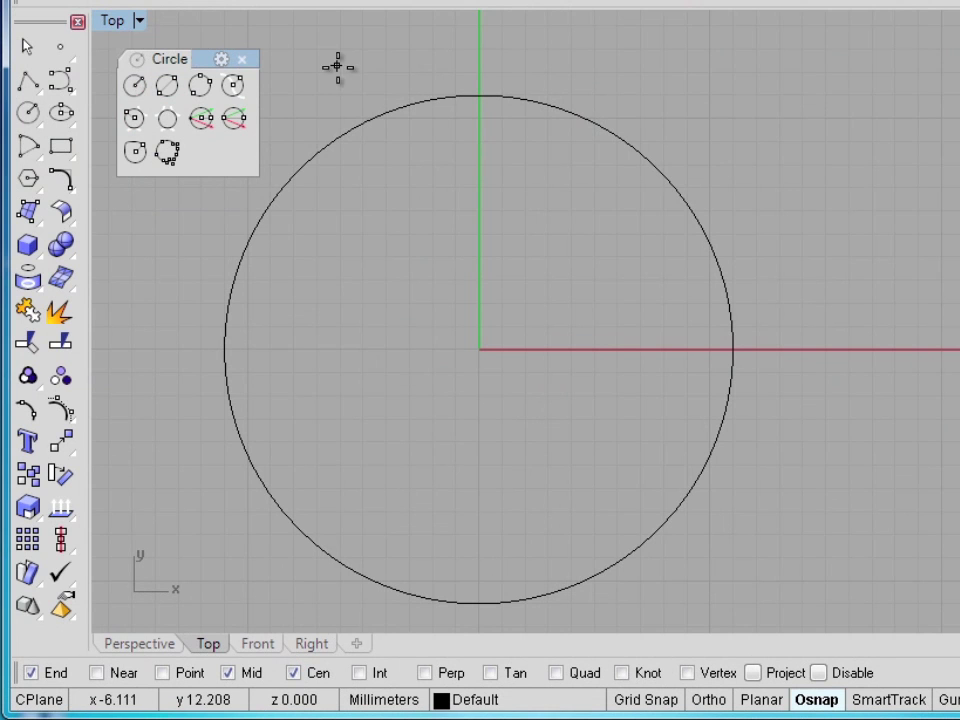
pyautogui.click(349, 117)
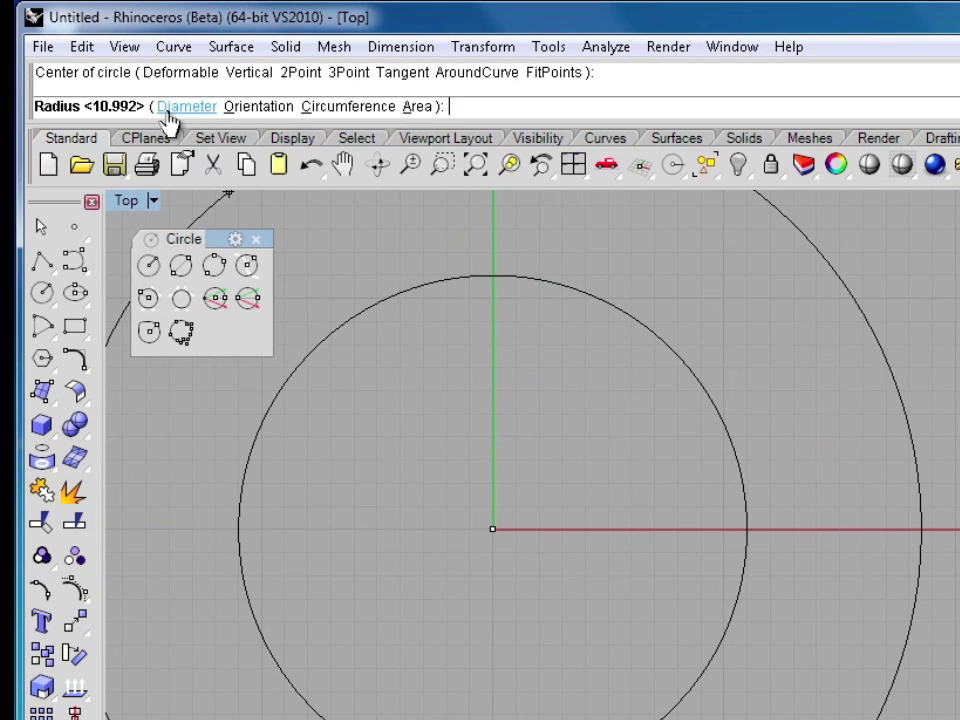
pyautogui.click(168, 112)
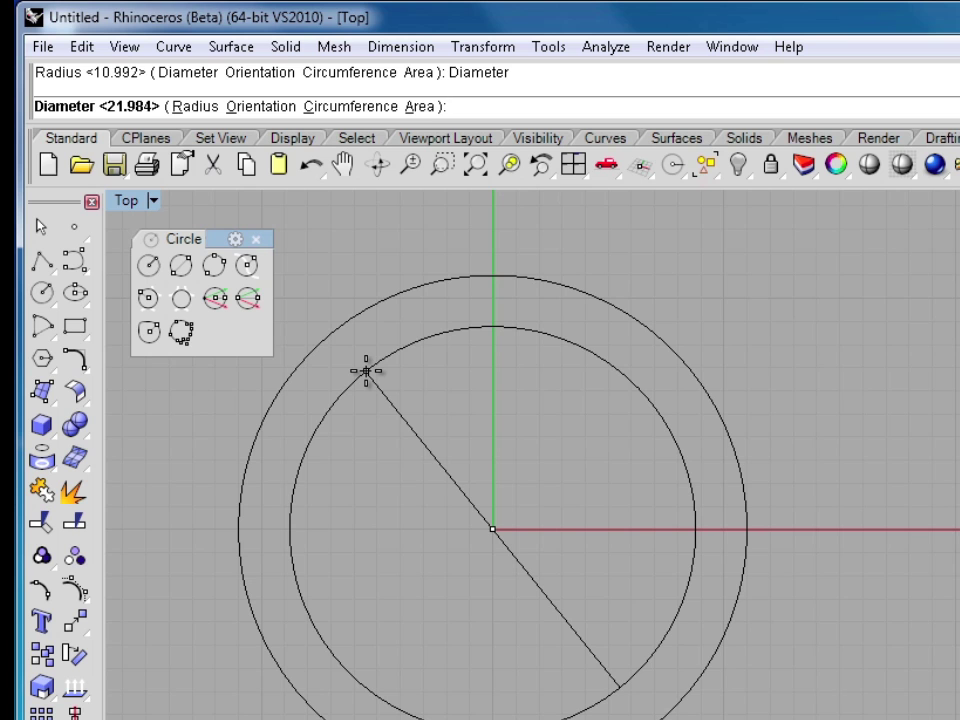
pyautogui.write('5')
pyautogui.press('Return')
pyautogui.moveTo(381, 474); pyautogui.dragTo(458, 443, button='right')
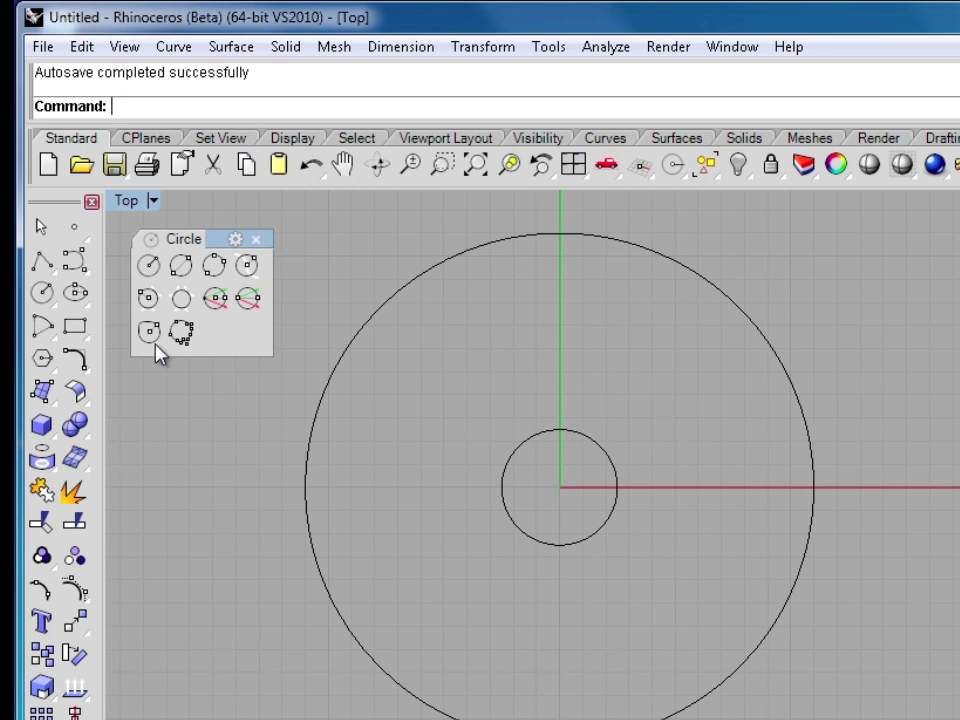
# Turn on the Quad object snap and draw a circle centered on the small circle's top quadrant, reaching its bottom quadrant.
pyautogui.click(149, 266)
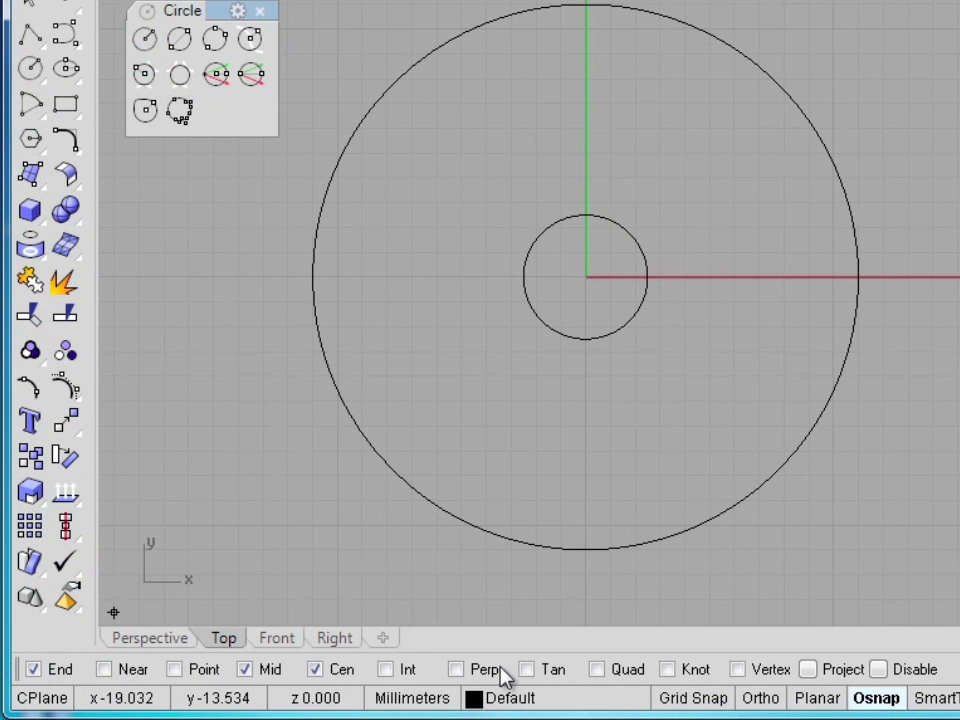
pyautogui.click(598, 670)
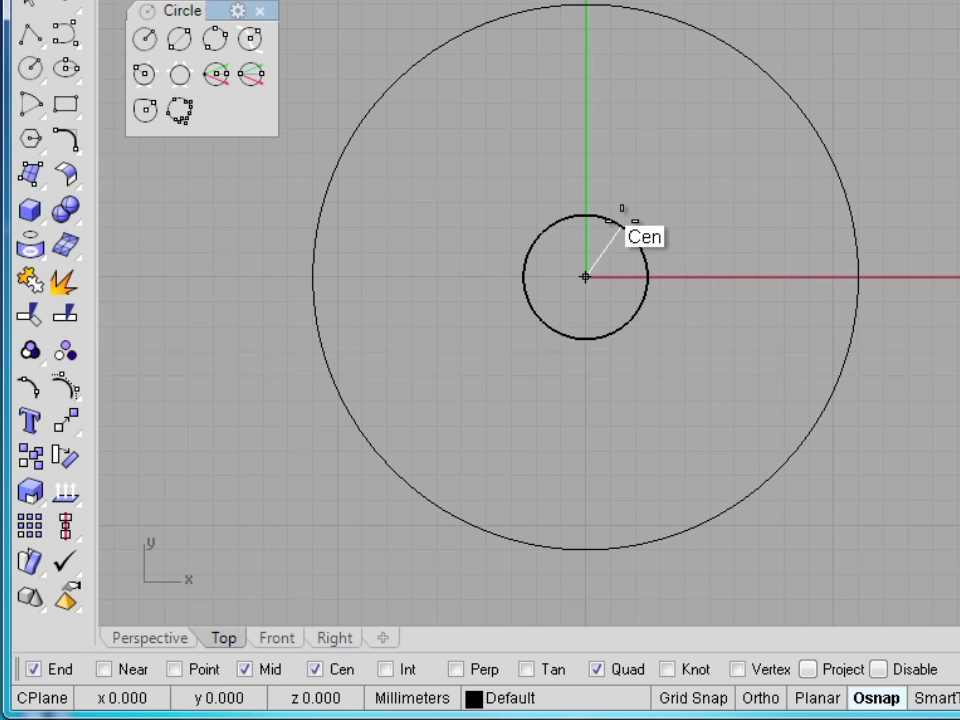
pyautogui.click(585, 215)
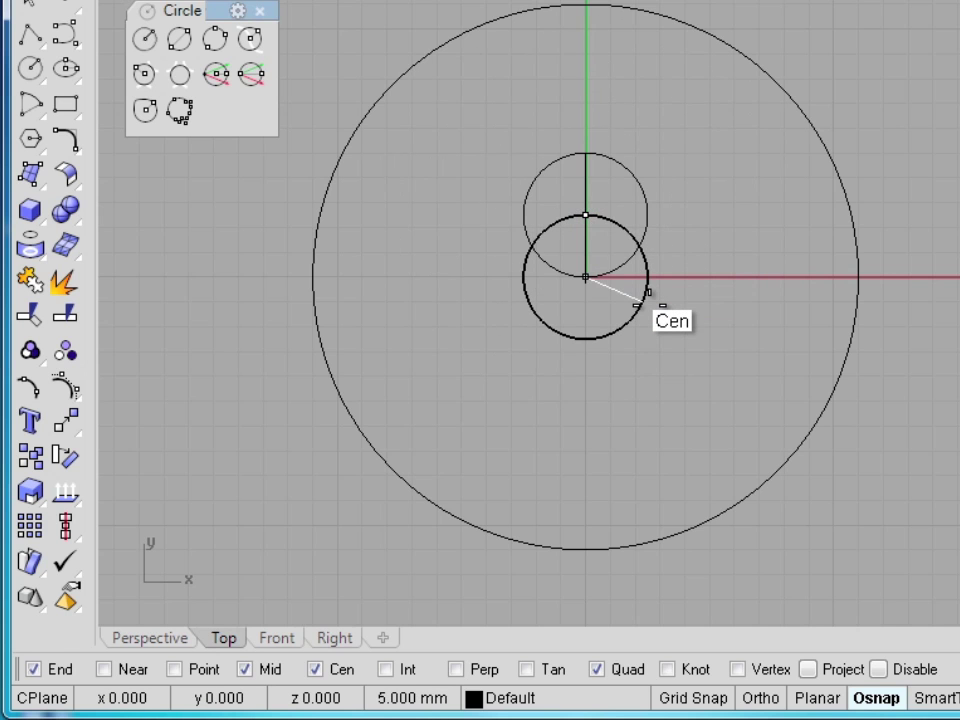
pyautogui.press('alt')
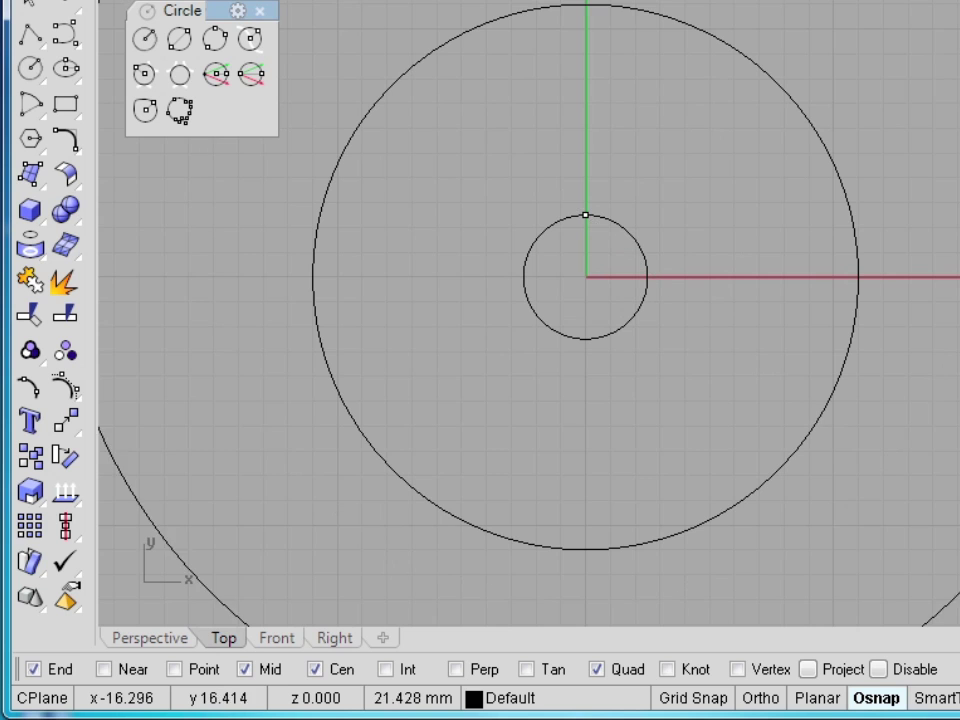
pyautogui.click(586, 91)
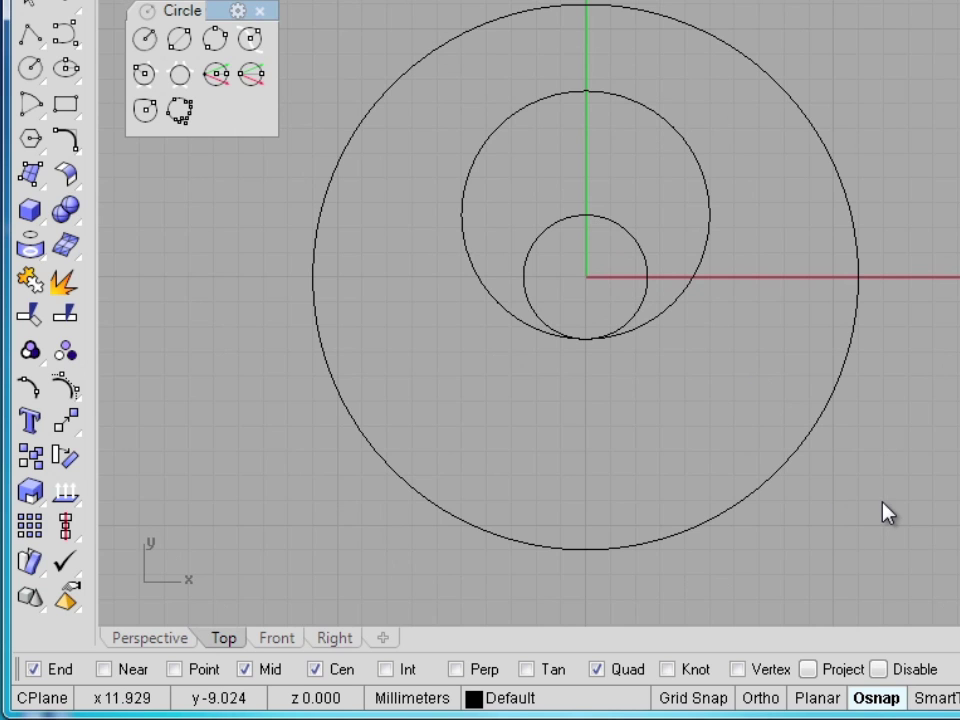
# Select all three circles and delete them.
pyautogui.moveTo(425, 110); pyautogui.dragTo(425, 110)
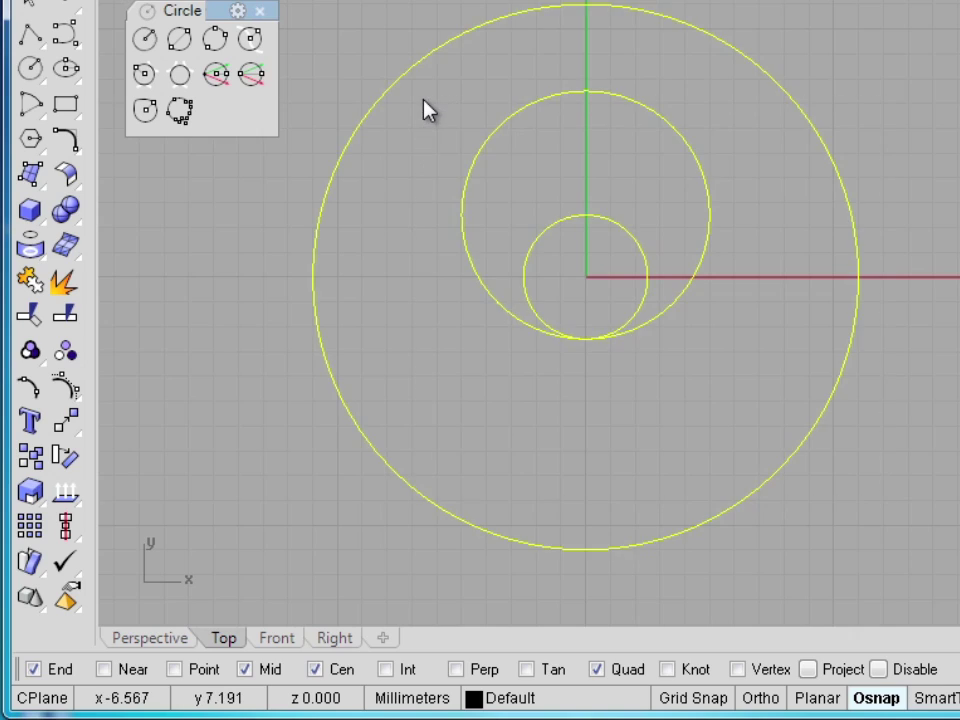
pyautogui.press('Delete')
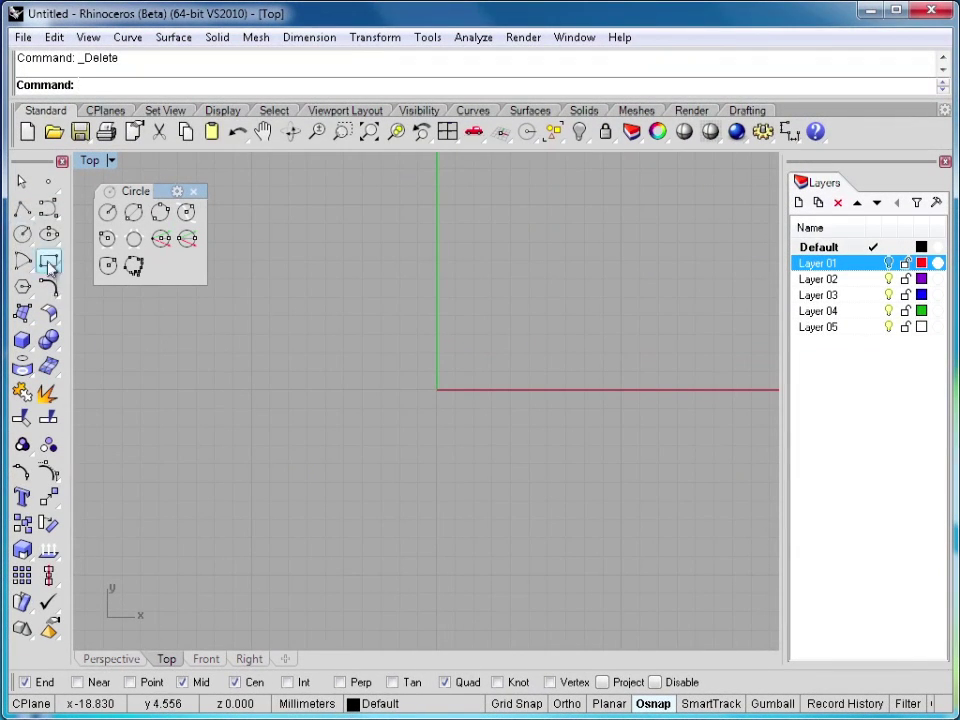
# Draw three separate single-segment polylines around the origin: a steep one to its left, a rising one below and a descending one above.
pyautogui.click(24, 212)
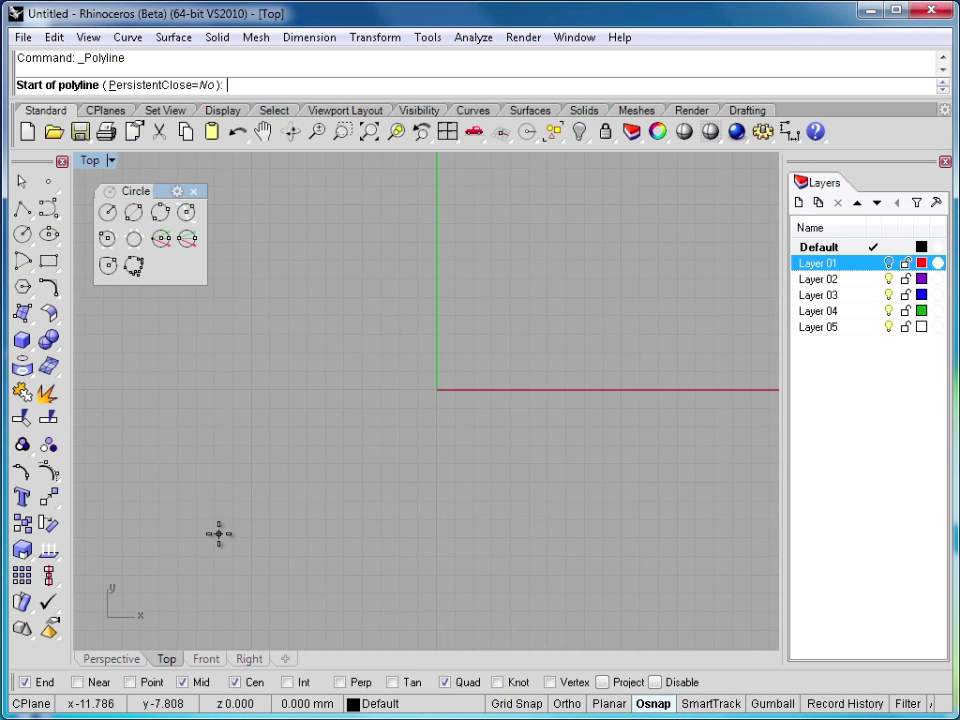
pyautogui.click(219, 533)
pyautogui.click(282, 271)
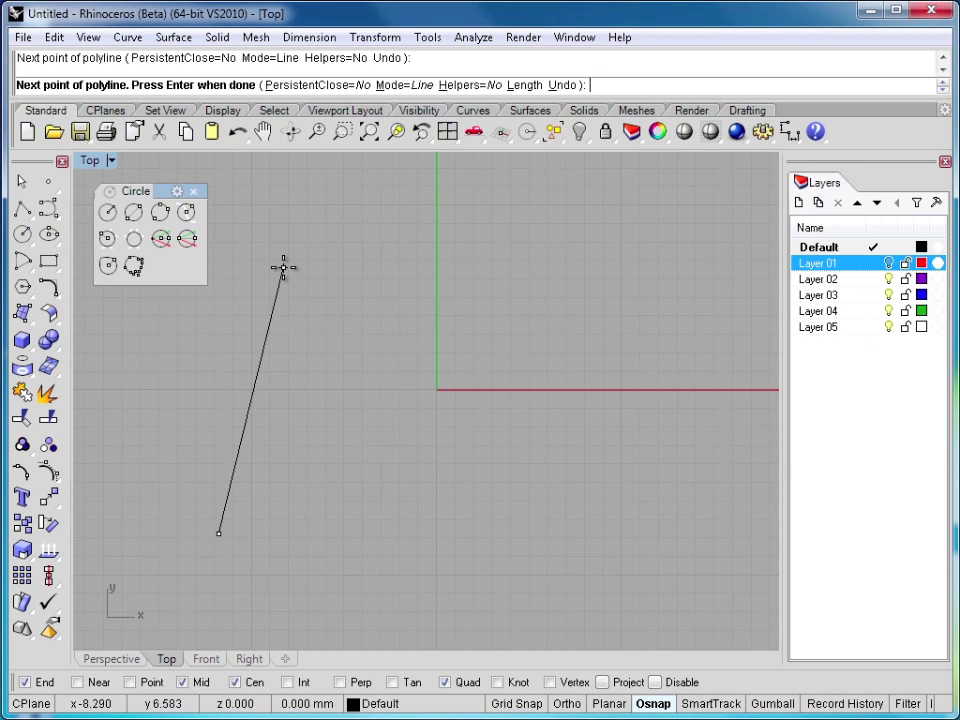
pyautogui.press('Return')
pyautogui.press('Return')
pyautogui.click(329, 532)
pyautogui.click(630, 426)
pyautogui.press('Return')
pyautogui.press('Return')
pyautogui.click(408, 200)
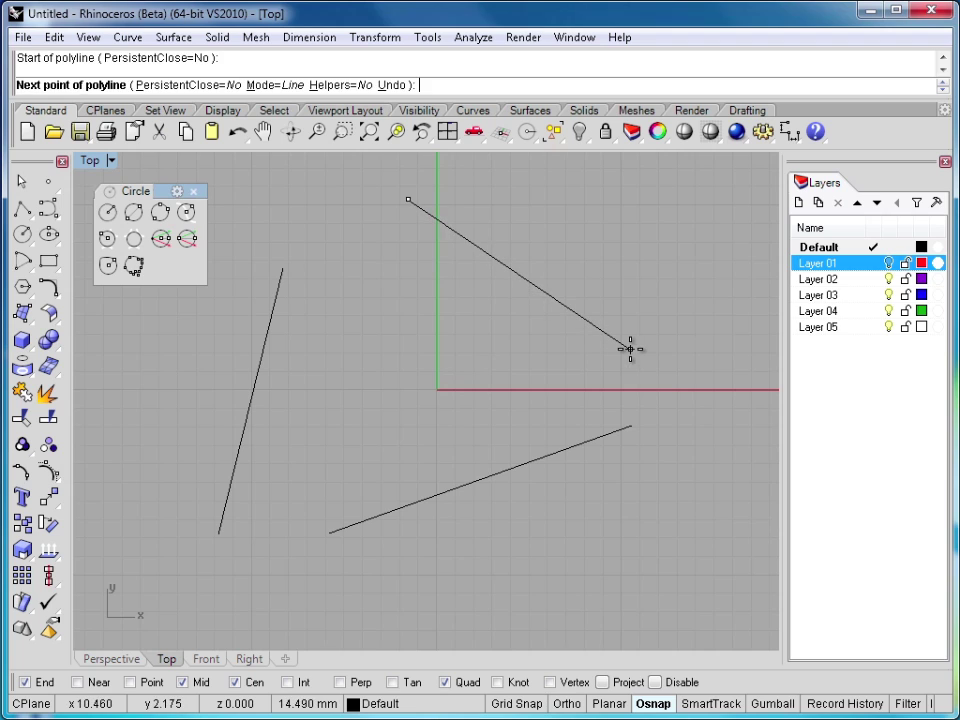
pyautogui.click(630, 349)
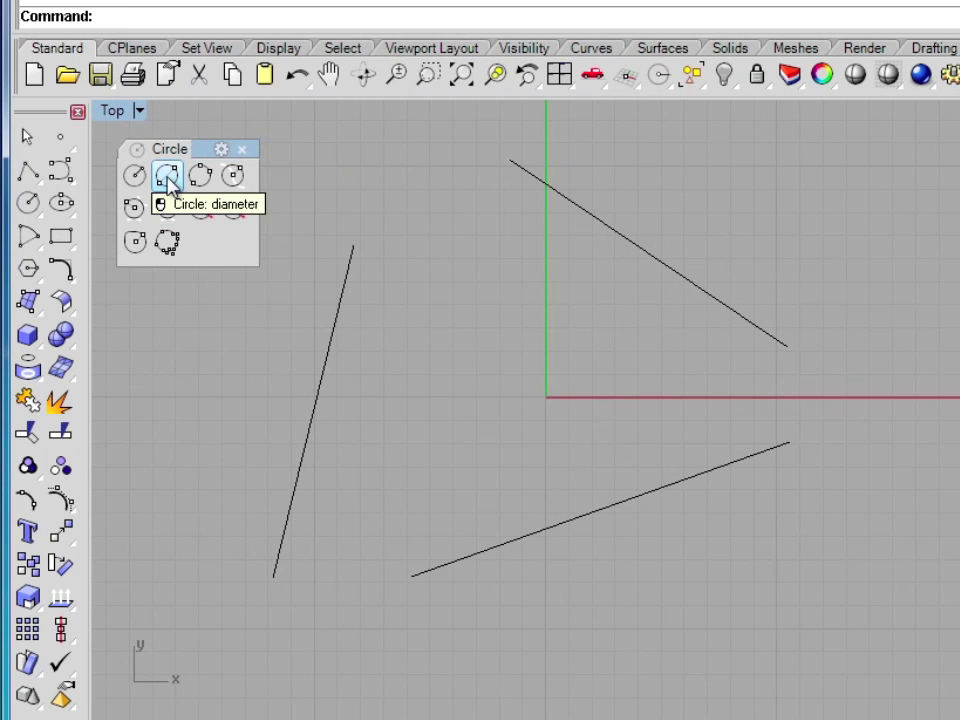
# Draw a circle by diameter from the steep line's upper end to the midpoint of the descending upper line.
pyautogui.click(168, 180)
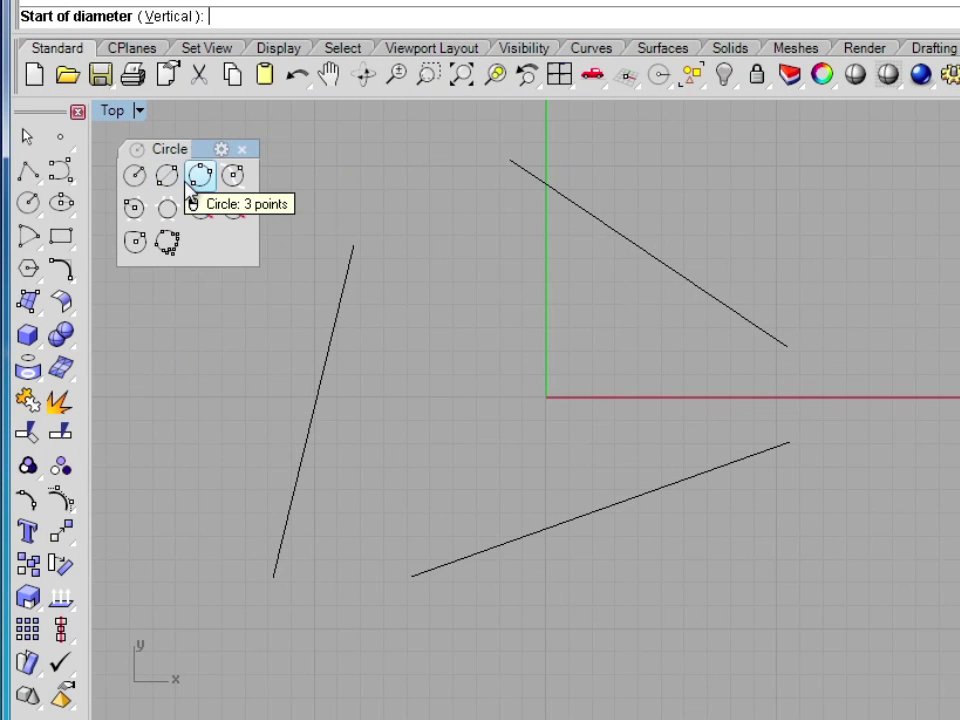
pyautogui.click(354, 244)
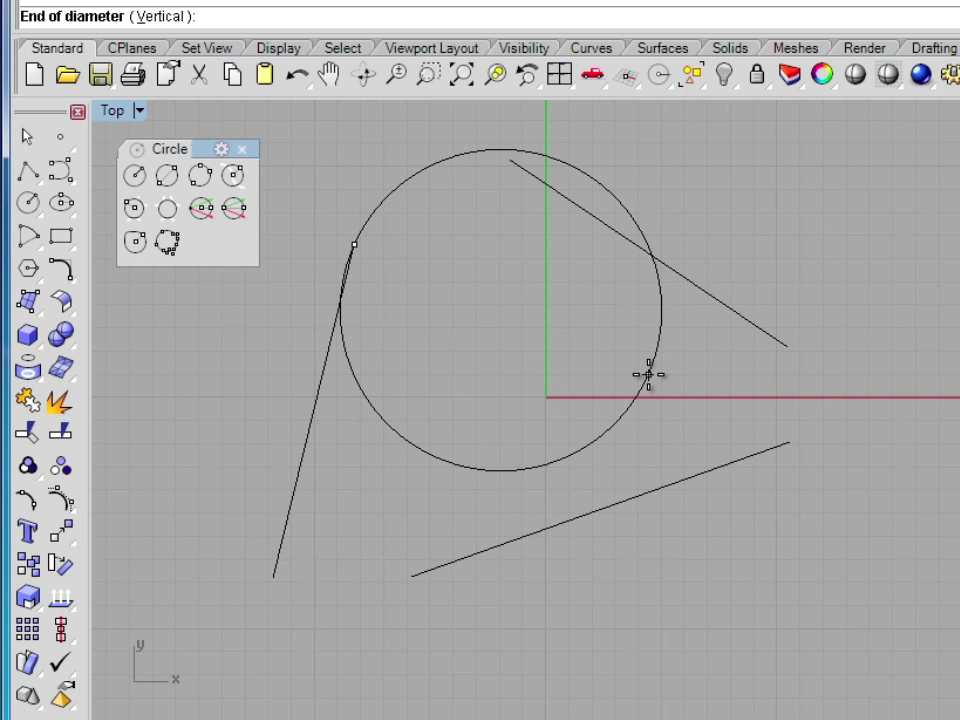
pyautogui.click(649, 251)
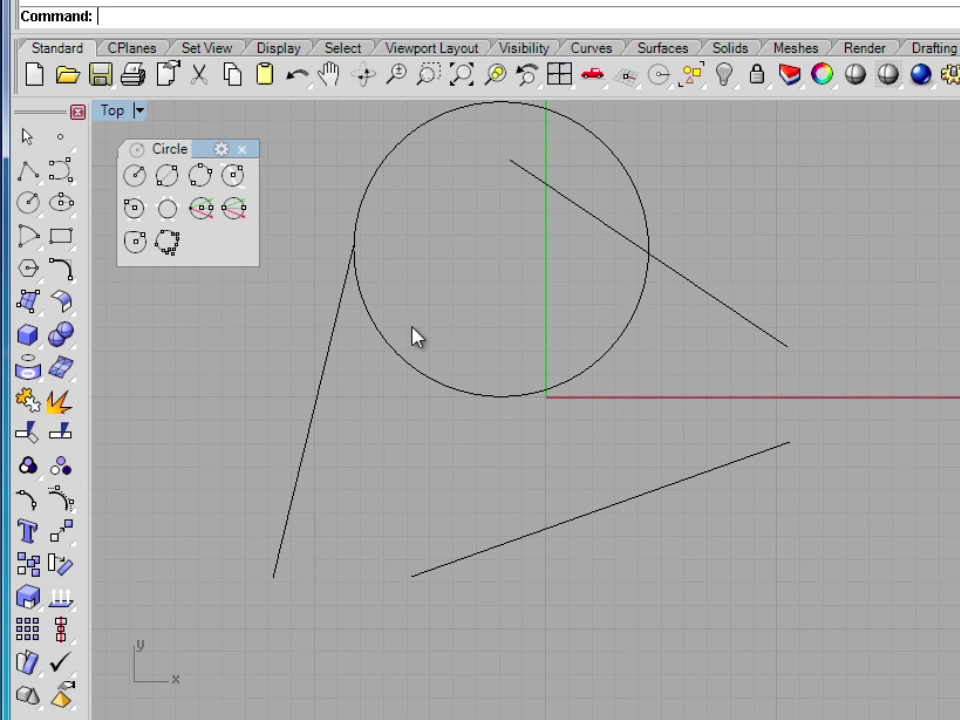
# Delete the circle drawn by diameter, keeping the three lines.
pyautogui.click(352, 258)
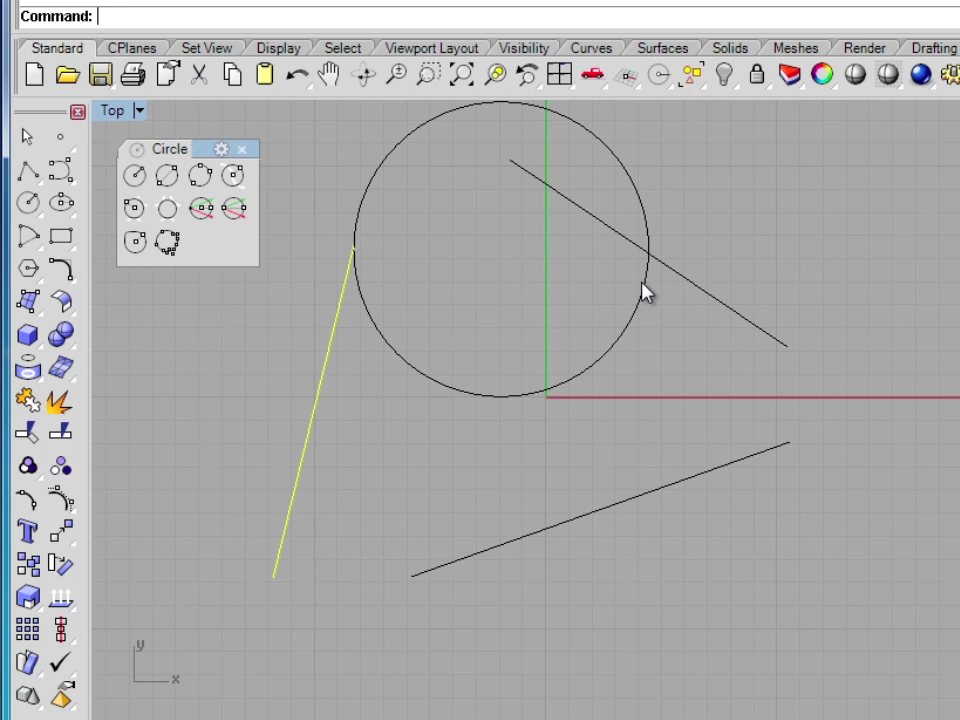
pyautogui.click(622, 343)
pyautogui.press('Delete')
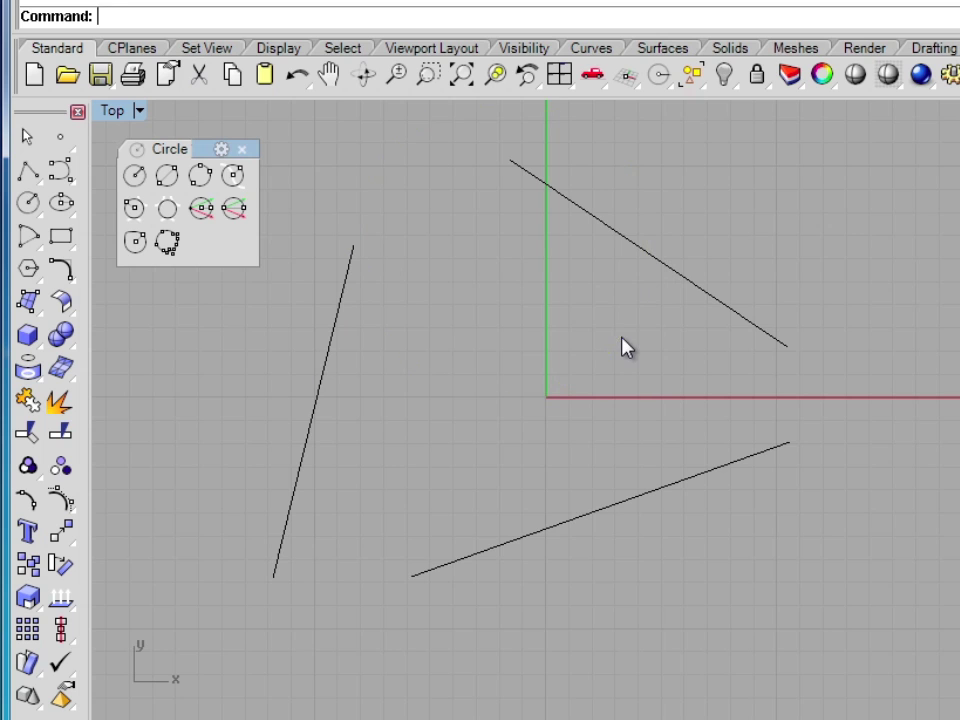
# Draw a three-point circle through the steep line's upper end, the descending upper line's midpoint and the rising lower line's midpoint.
pyautogui.click(201, 186)
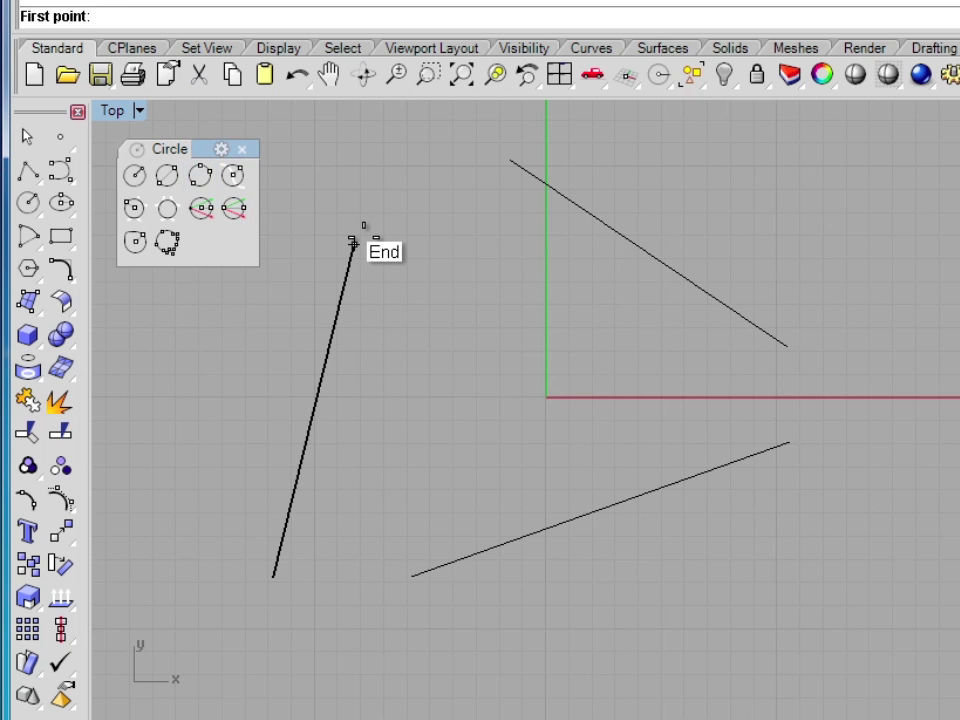
pyautogui.click(353, 243)
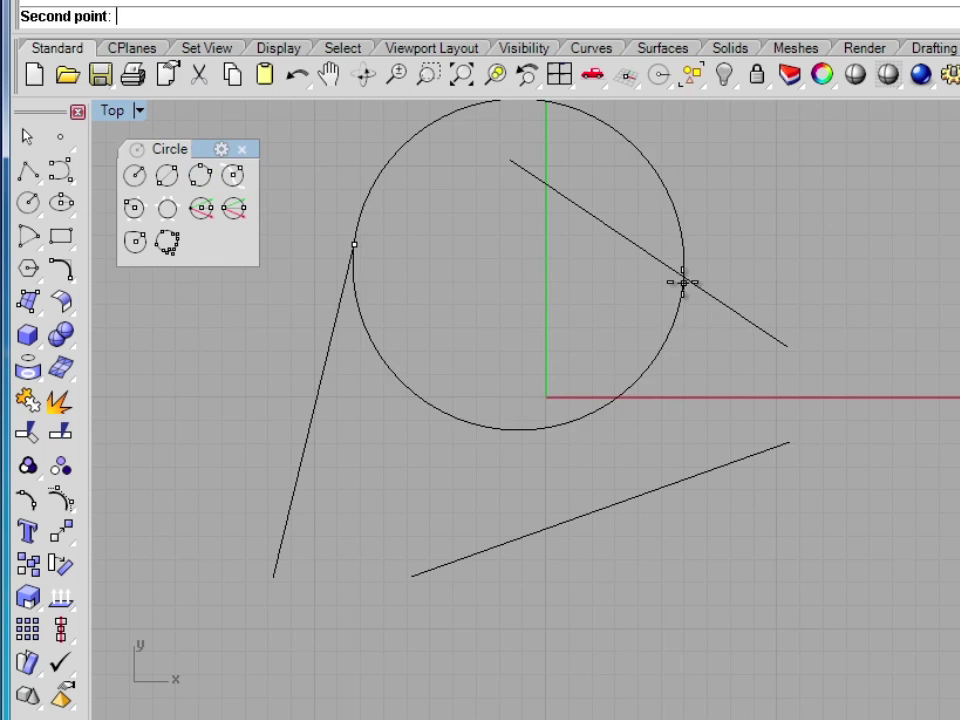
pyautogui.click(648, 254)
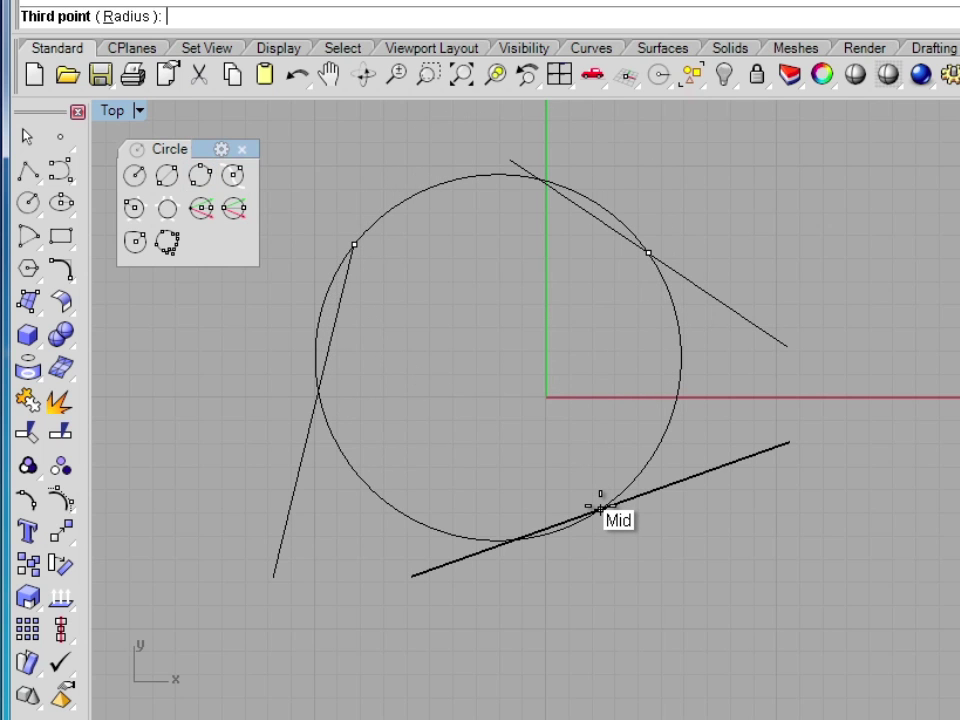
pyautogui.click(600, 508)
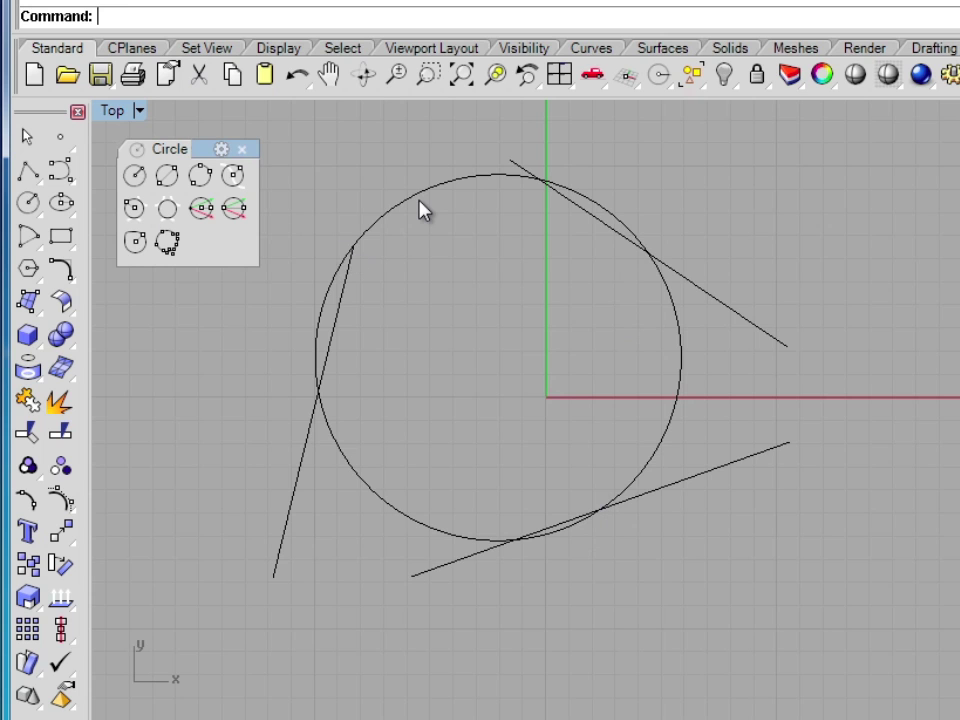
# Delete the three-point circle, keeping the three lines.
pyautogui.click(389, 222)
pyautogui.press('Delete')
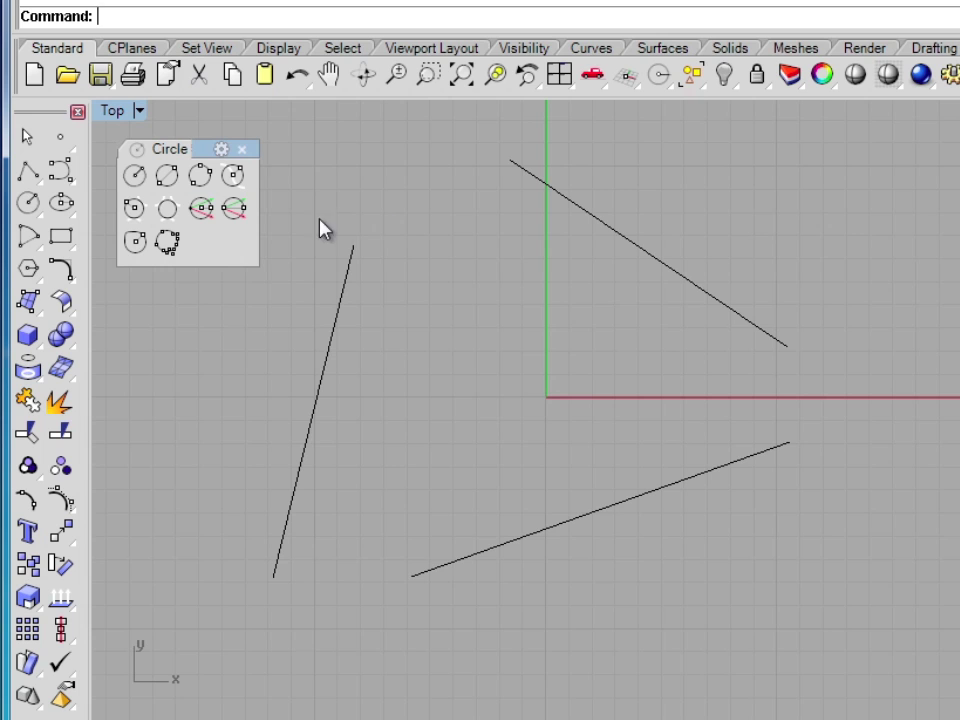
# Draw a circle tangent to three curves, using the steep line, the descending upper line and the rising lower line.
pyautogui.click(168, 211)
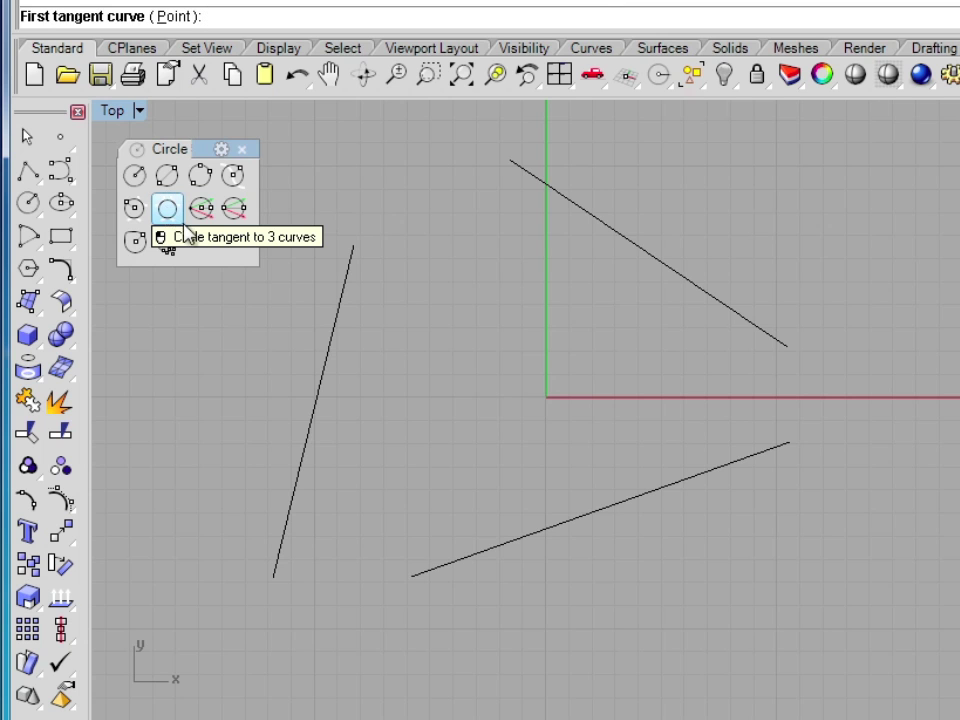
pyautogui.click(340, 305)
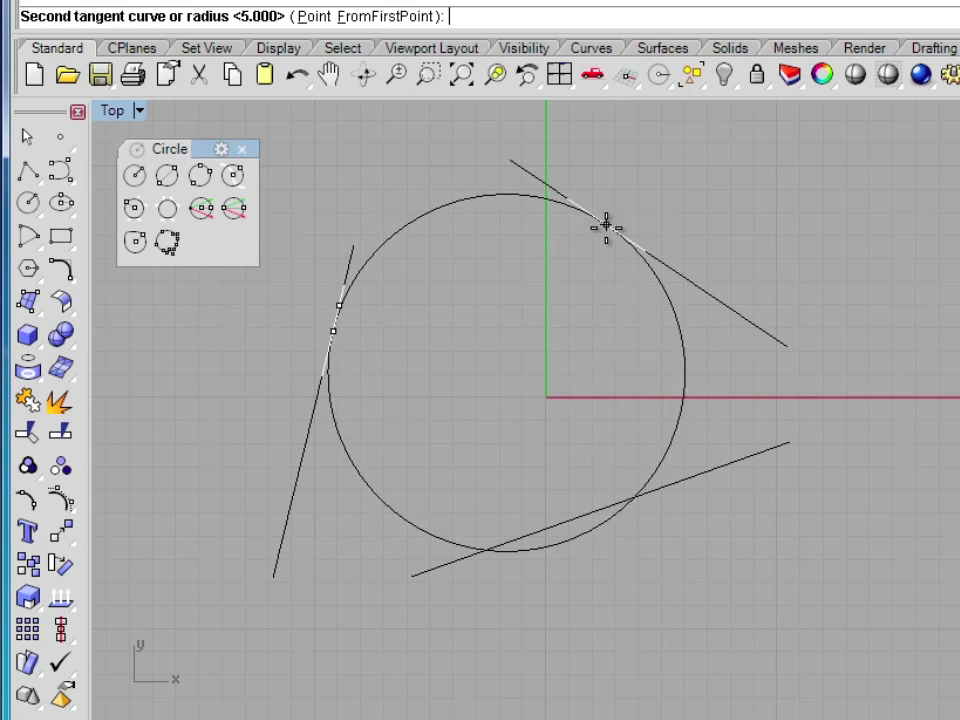
pyautogui.click(585, 211)
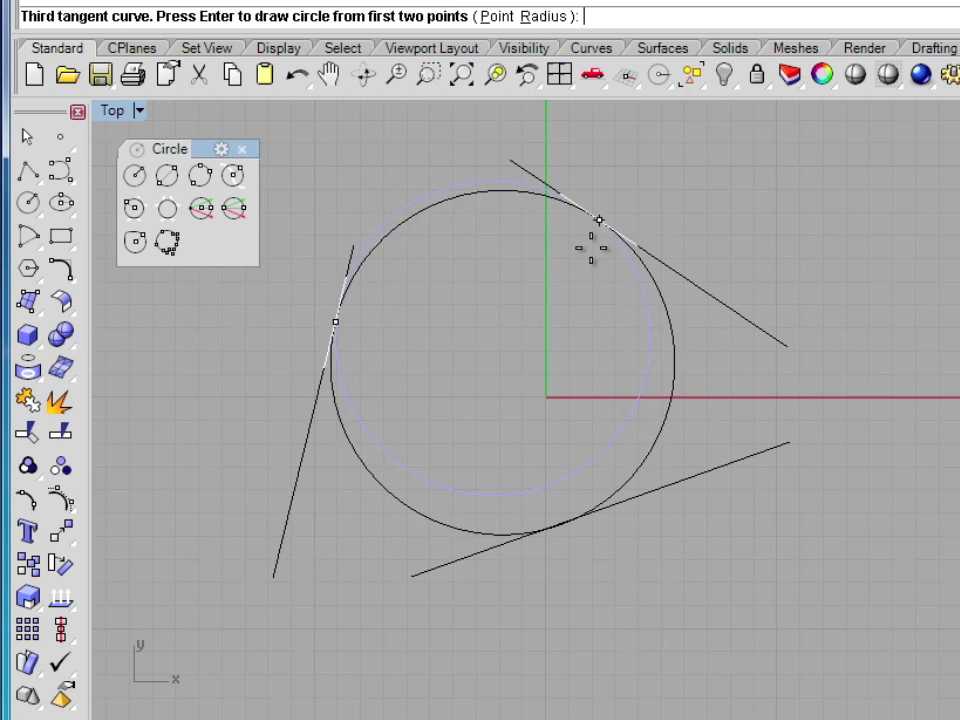
pyautogui.click(702, 471)
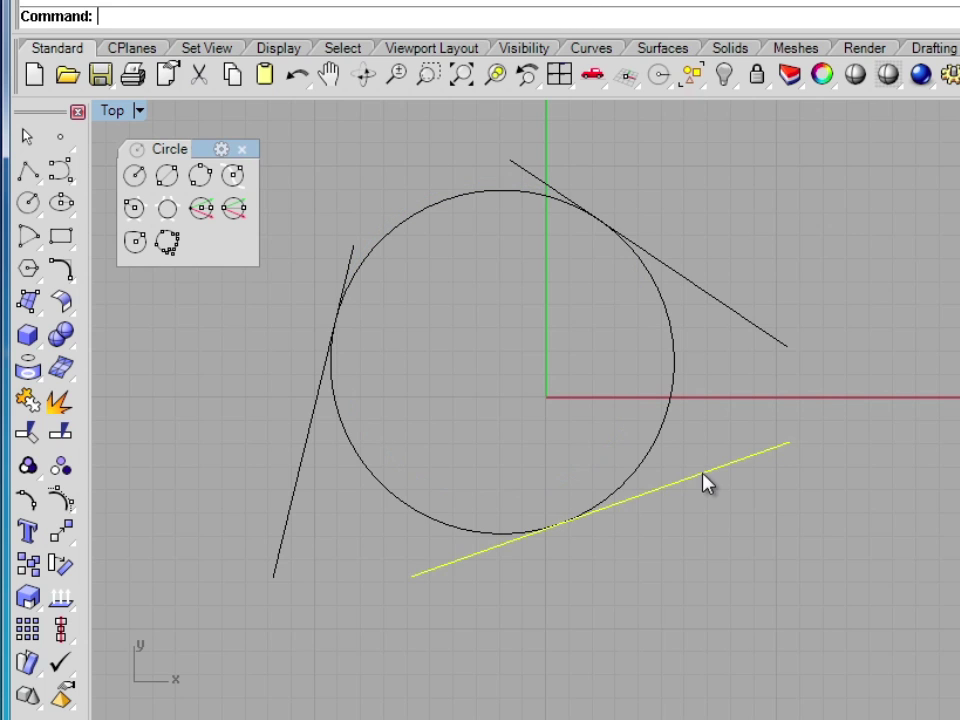
# Delete the tangent circle, and remove the three lines in the Perspective view.
pyautogui.click(563, 524)
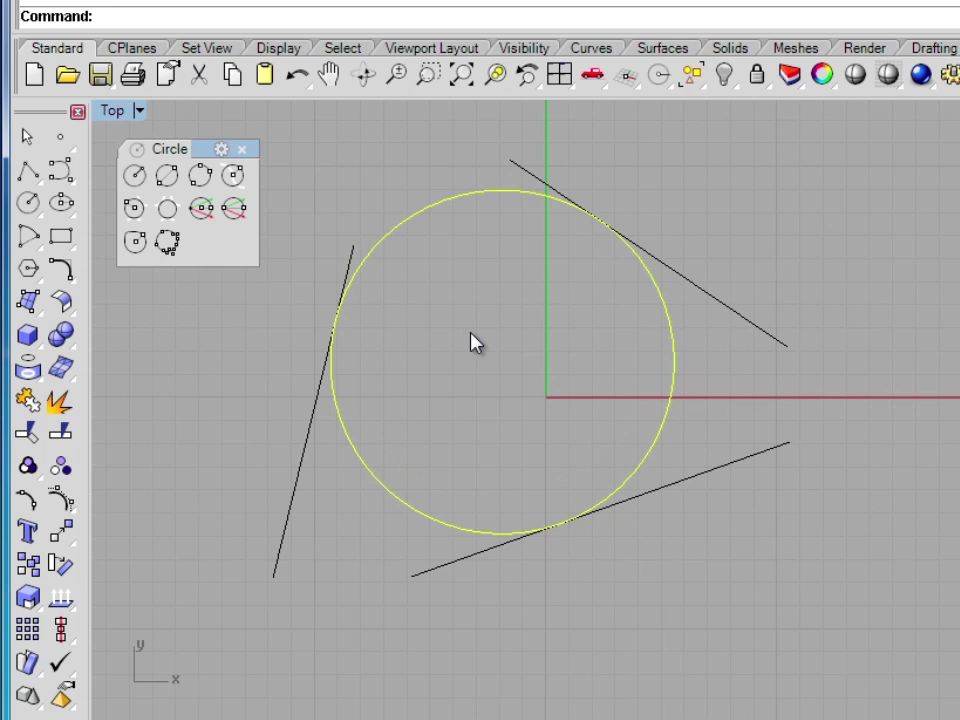
pyautogui.press('Delete')
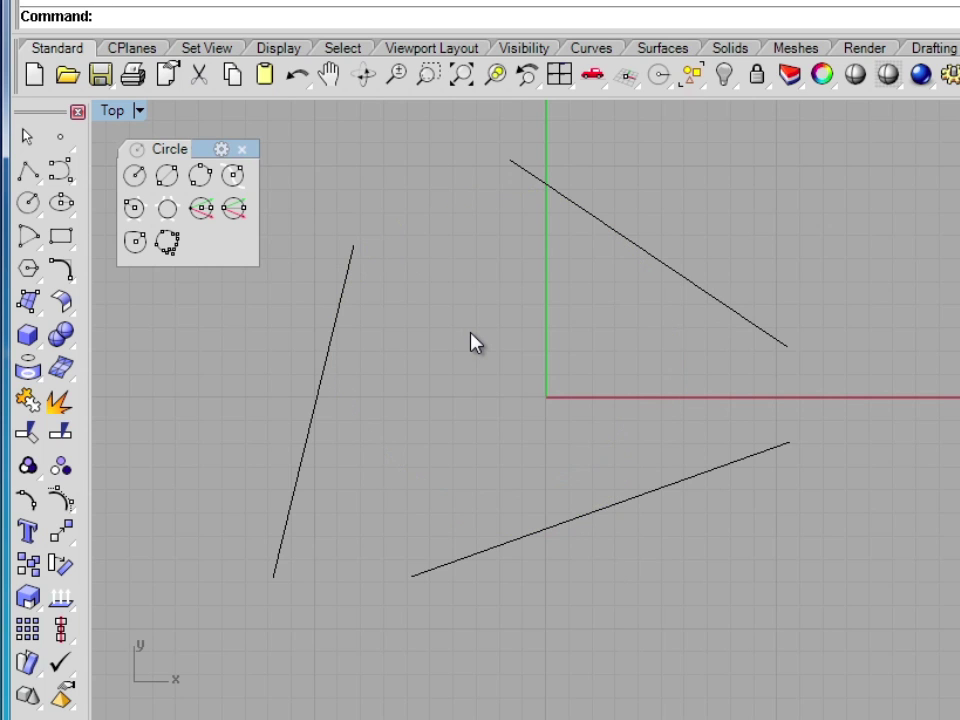
pyautogui.click(140, 716)
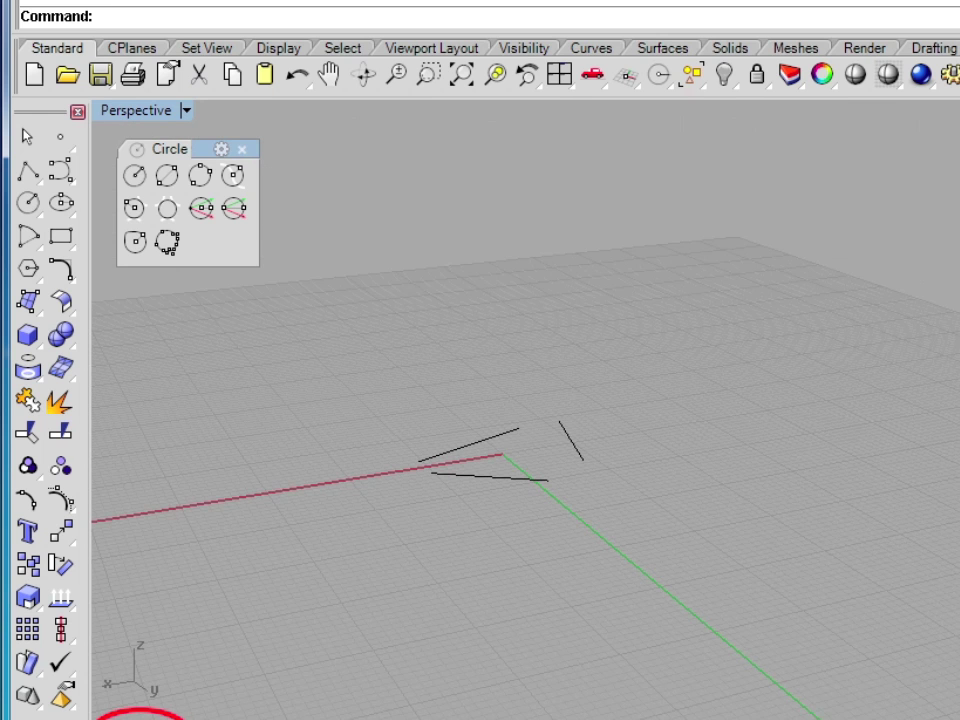
pyautogui.moveTo(620, 507); pyautogui.dragTo(408, 398)
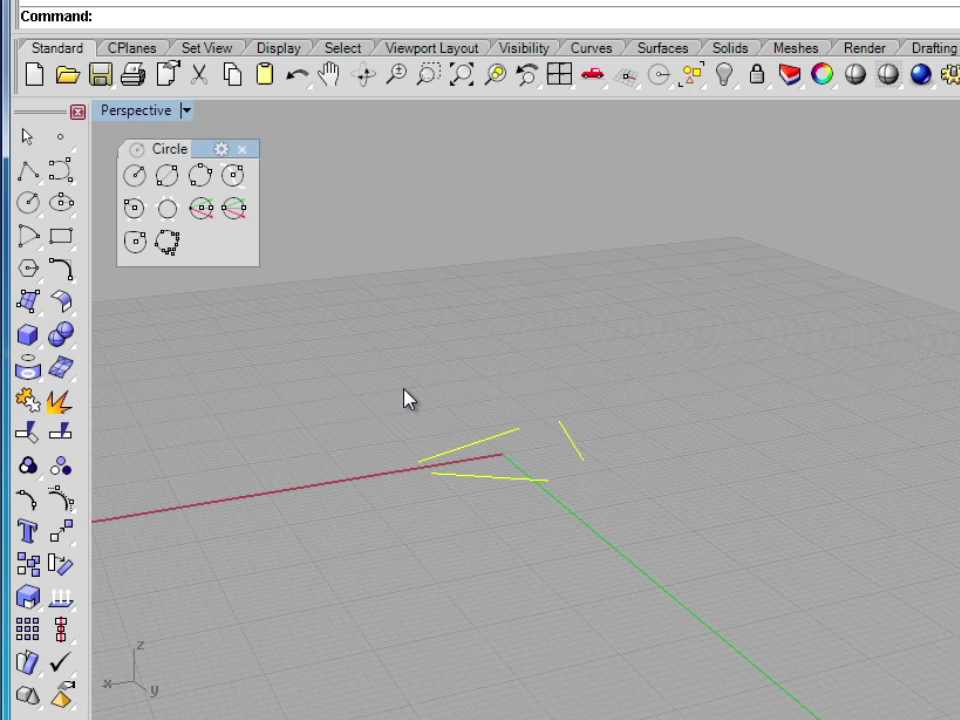
pyautogui.press('Delete')
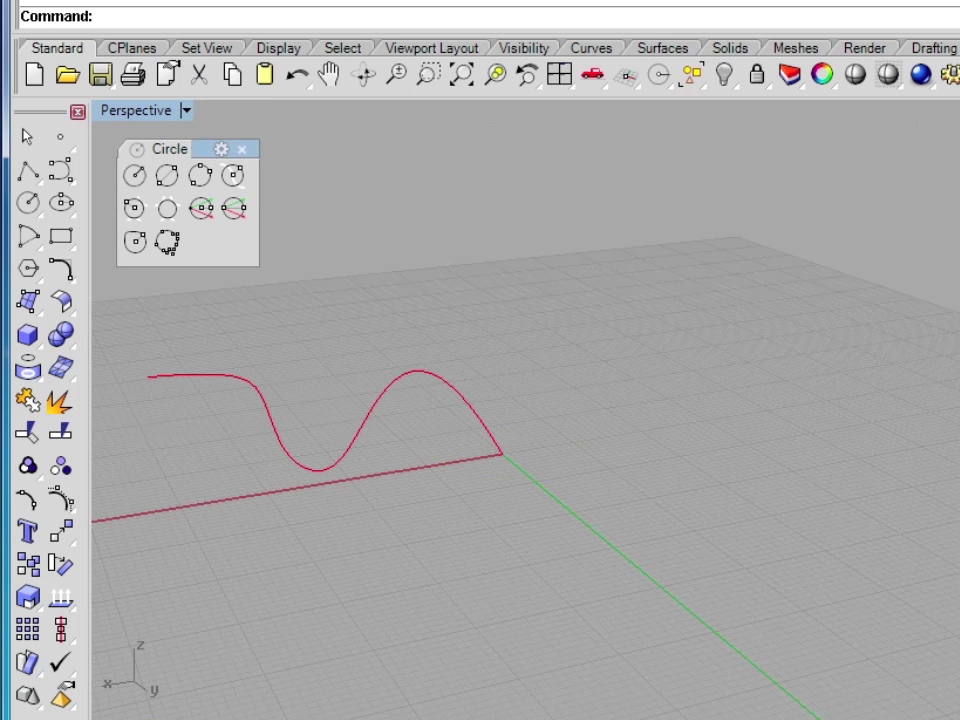
# Draw a circle of radius 10 with the AroundCurve option on the wavy red curve, centred between its crest and the origin.
pyautogui.moveTo(368, 606); pyautogui.dragTo(500, 468, button='right')
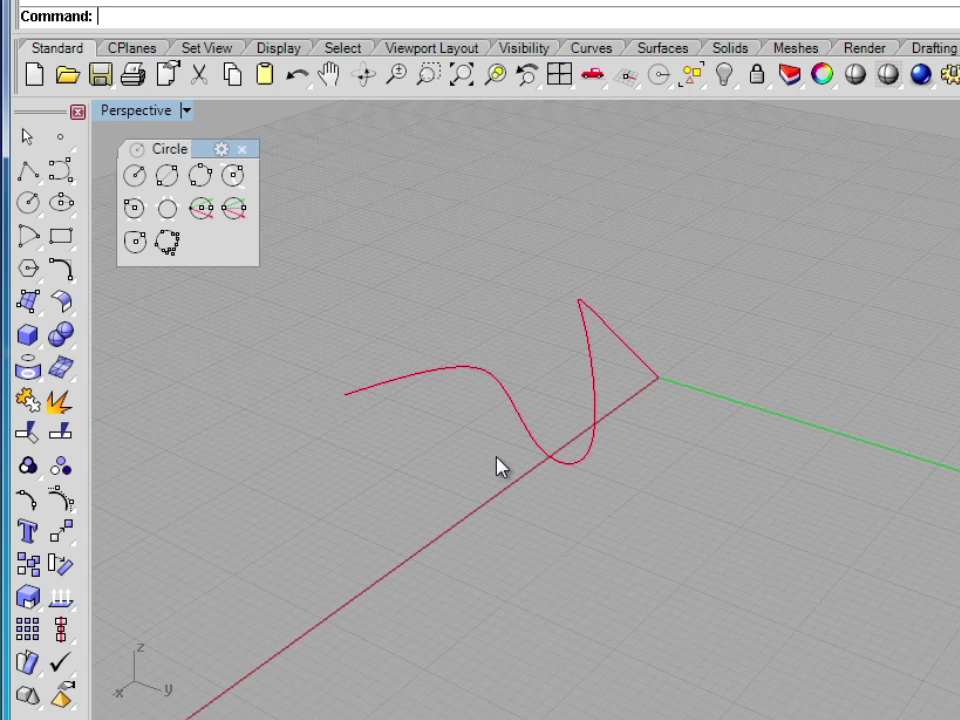
pyautogui.click(136, 178)
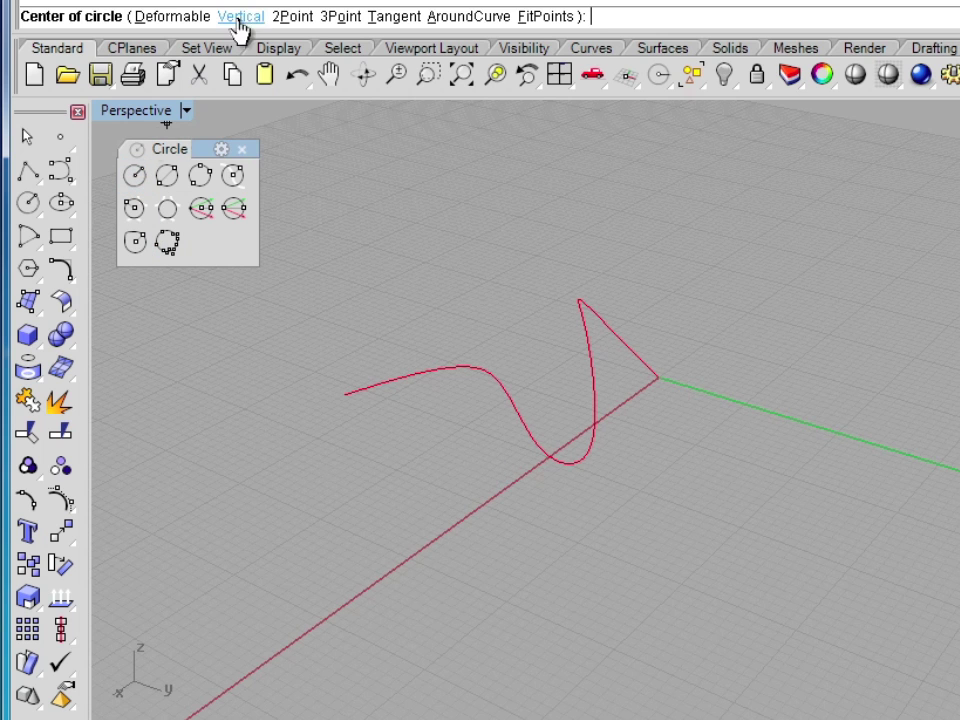
pyautogui.click(467, 17)
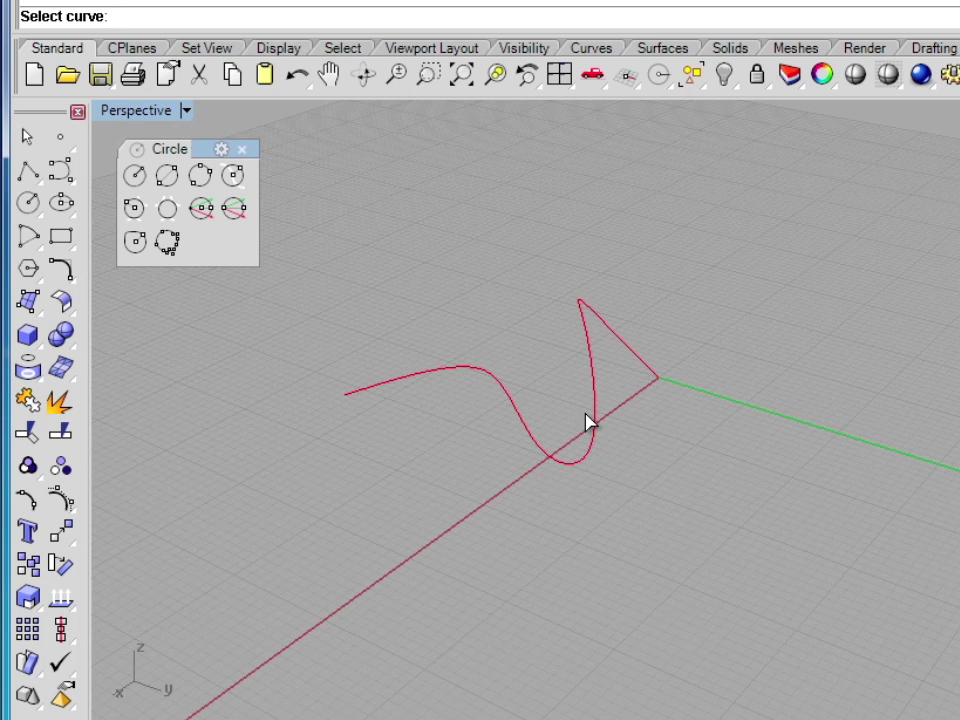
pyautogui.click(509, 396)
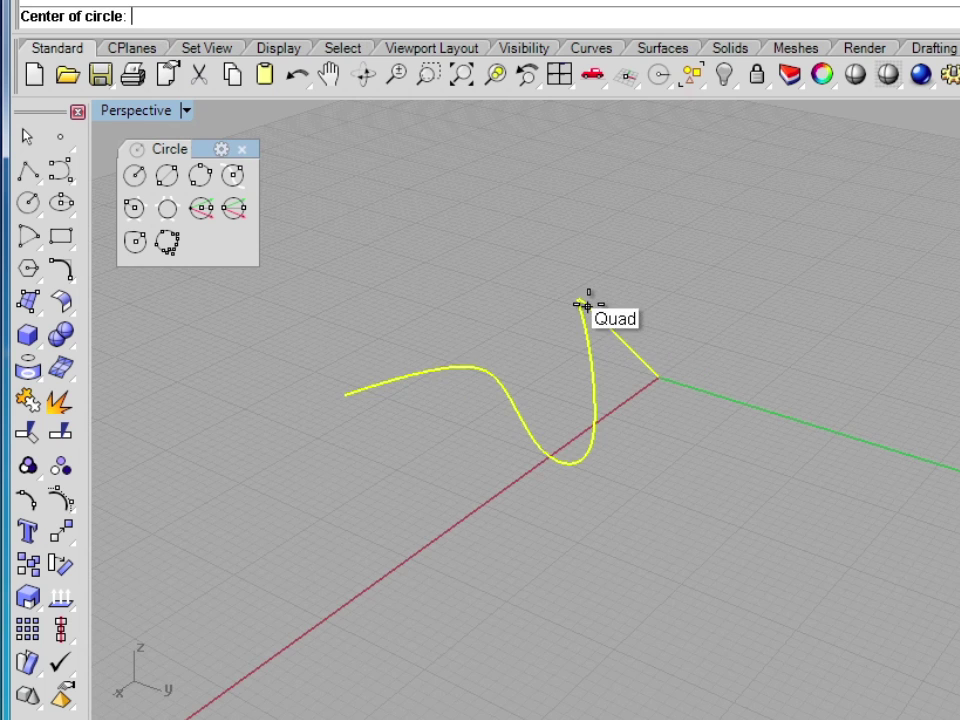
pyautogui.moveTo(562, 297); pyautogui.dragTo(630, 336, button='right')
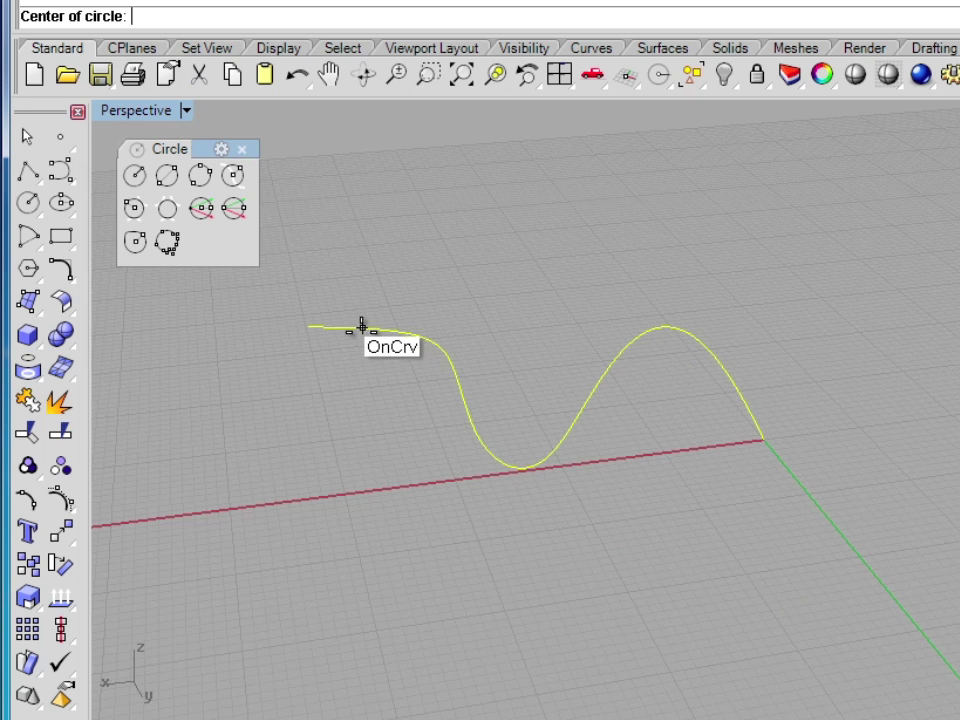
pyautogui.click(714, 355)
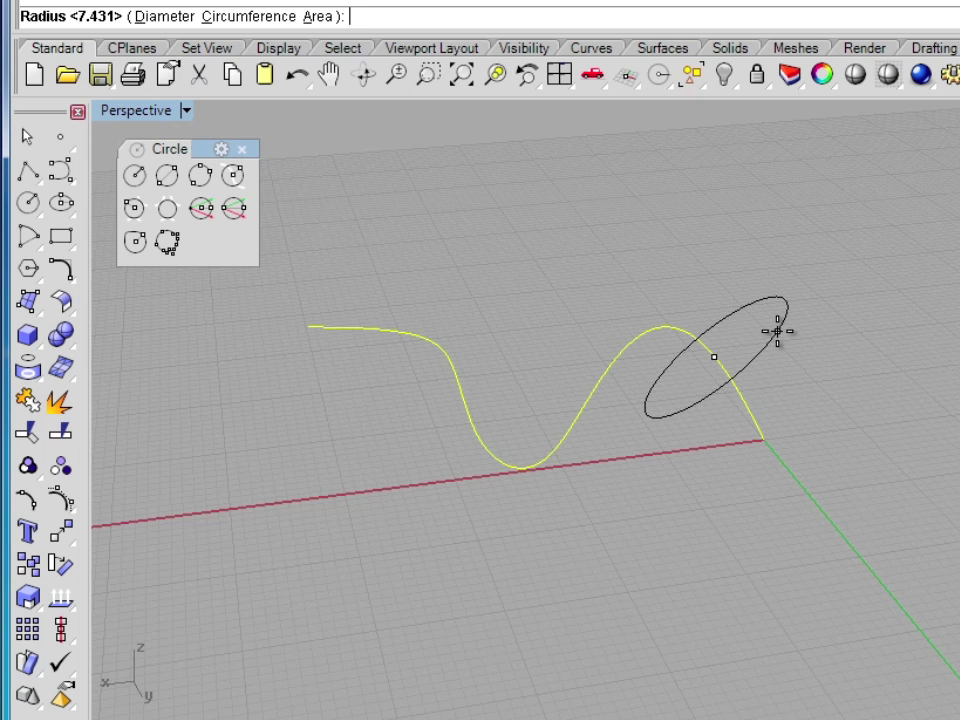
pyautogui.write('10')
pyautogui.press('Return')
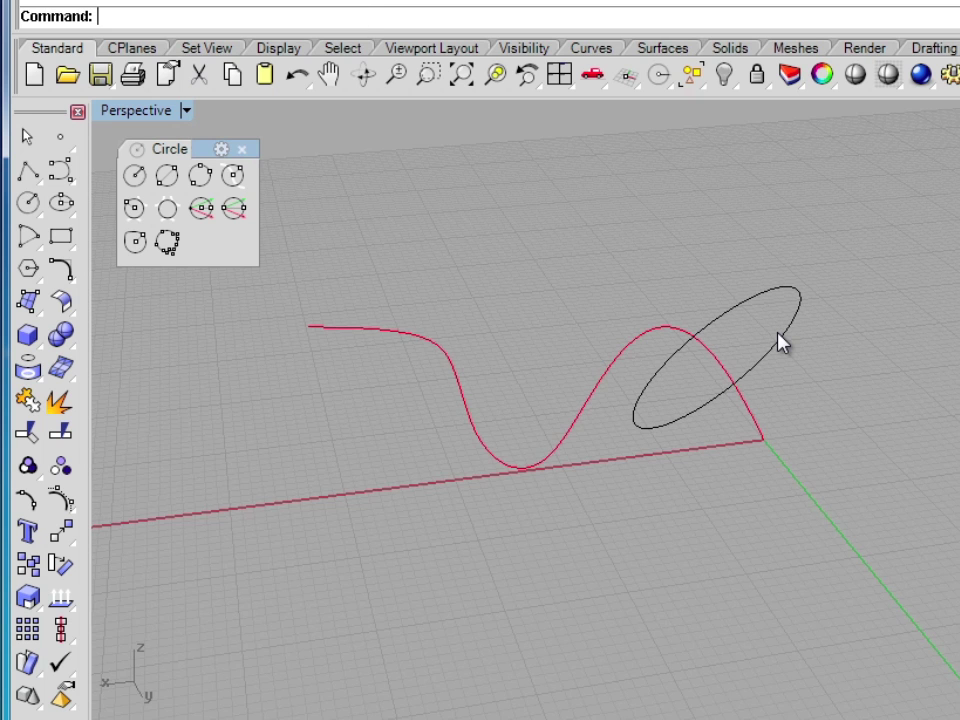
# Draw a second AroundCurve circle with a radius of about 3.15 near the lowest point of the wavy curve.
pyautogui.moveTo(666, 422); pyautogui.dragTo(724, 386, button='right')
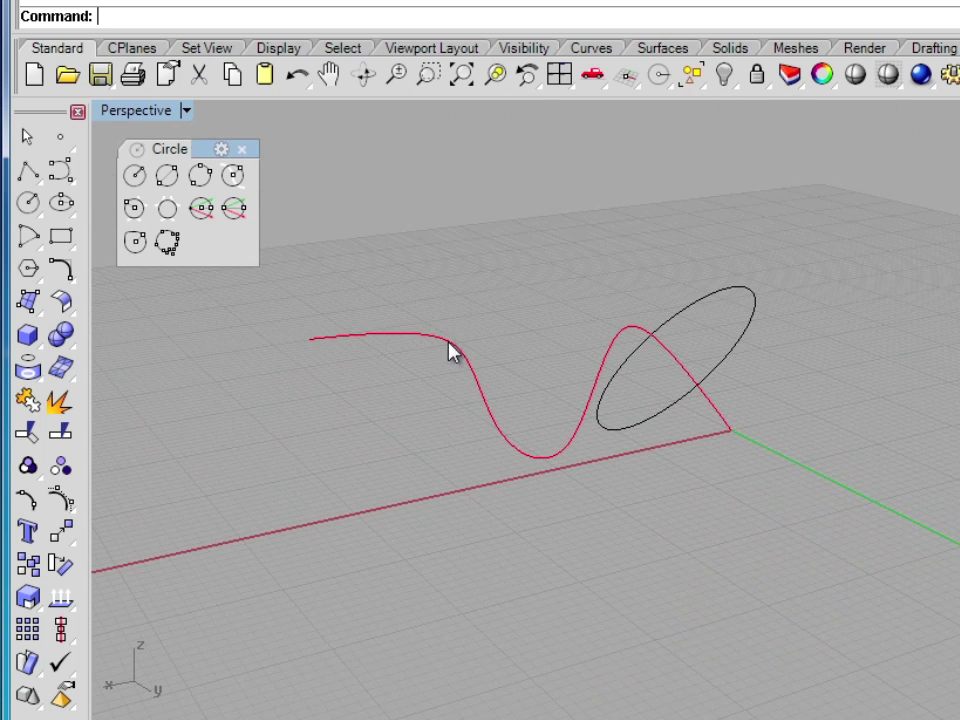
pyautogui.press('Return')
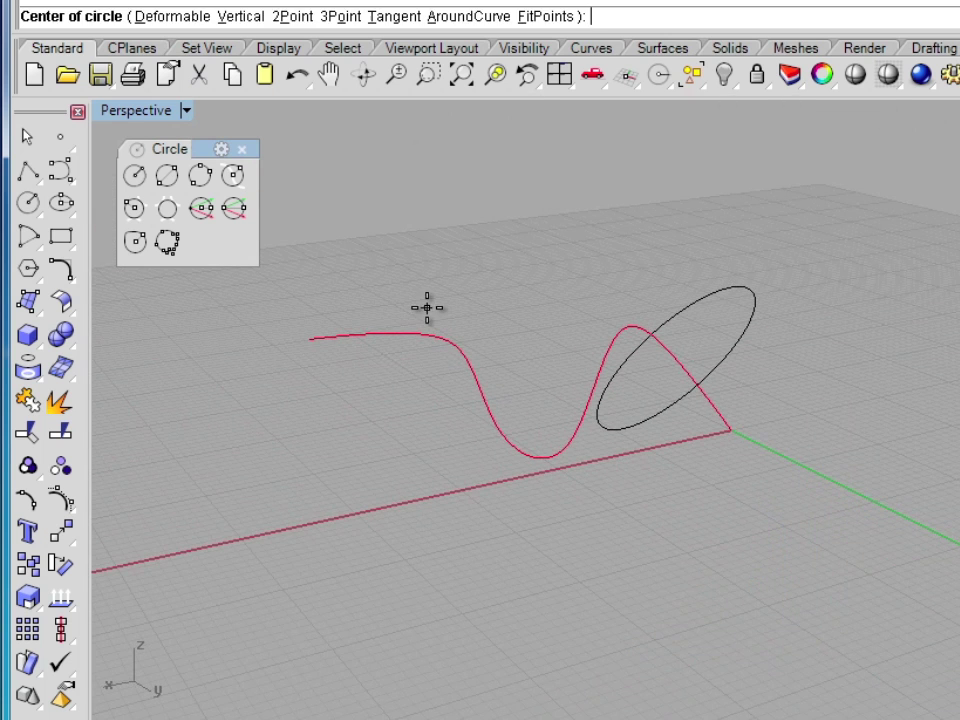
pyautogui.click(453, 17)
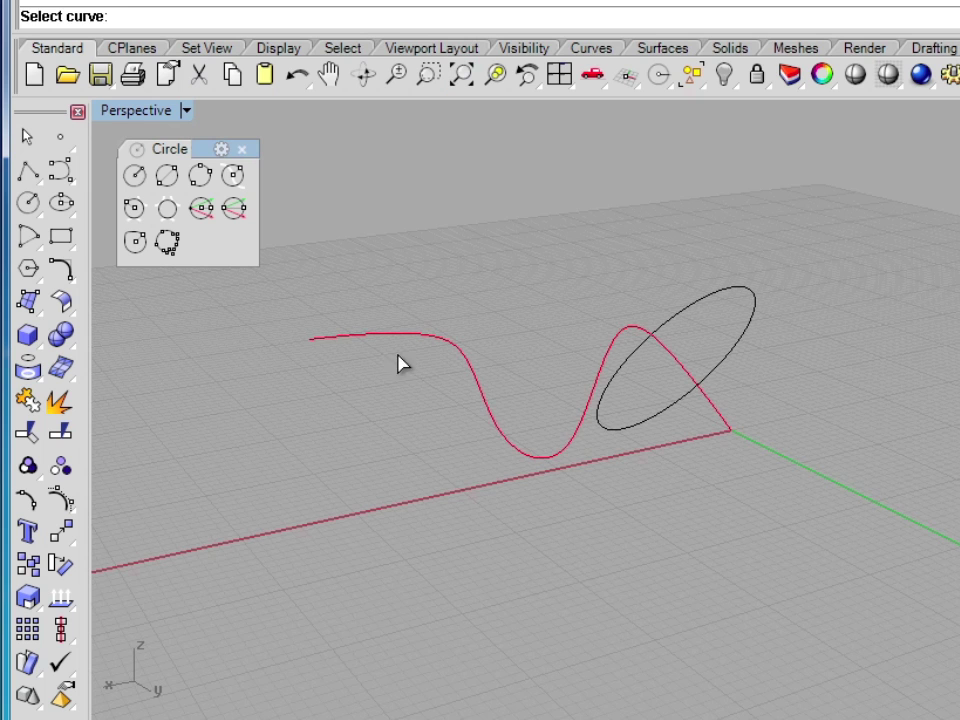
pyautogui.click(395, 334)
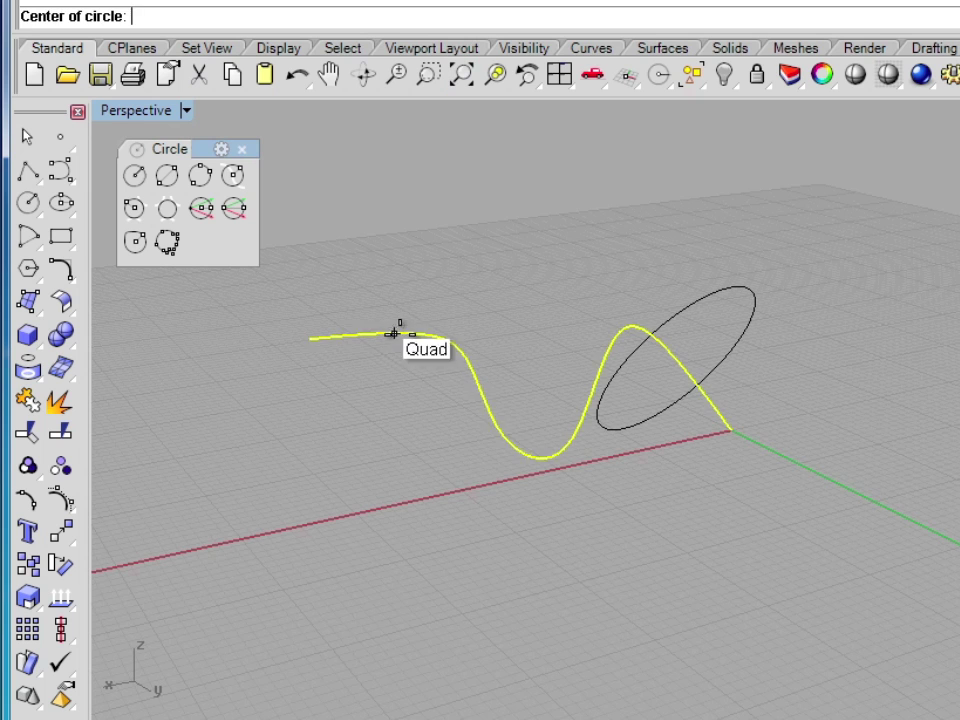
pyautogui.click(521, 454)
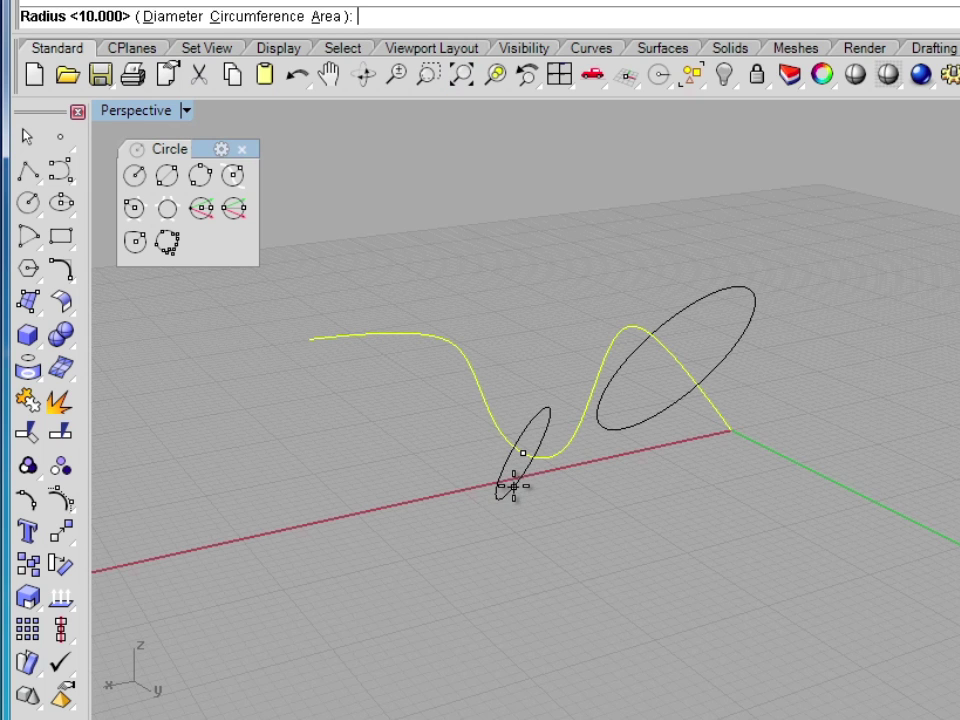
pyautogui.click(513, 480)
# Draw a third small AroundCurve circle on the wavy curve's slope between its low point and the crest.
pyautogui.moveTo(621, 523); pyautogui.dragTo(530, 513, button='right')
pyautogui.press('Return')
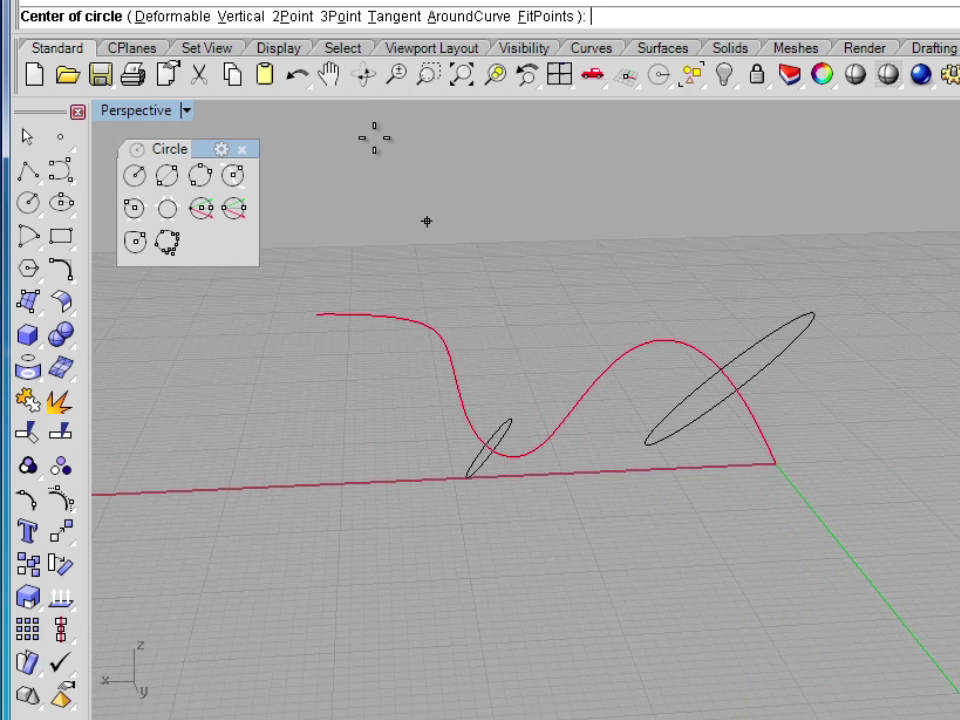
pyautogui.click(445, 17)
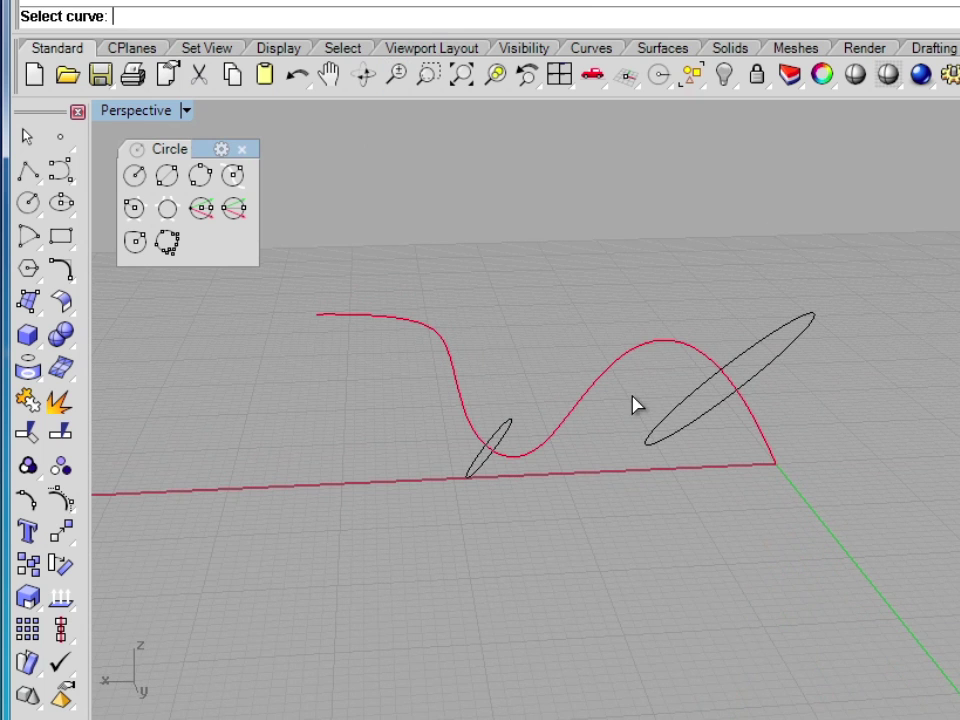
pyautogui.click(608, 373)
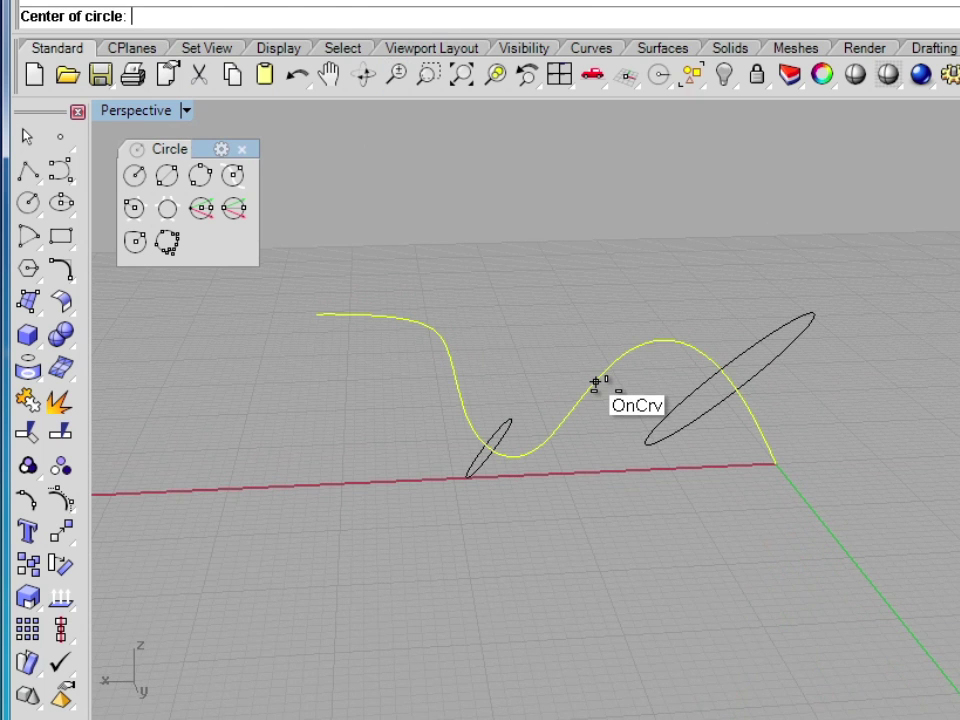
pyautogui.click(596, 382)
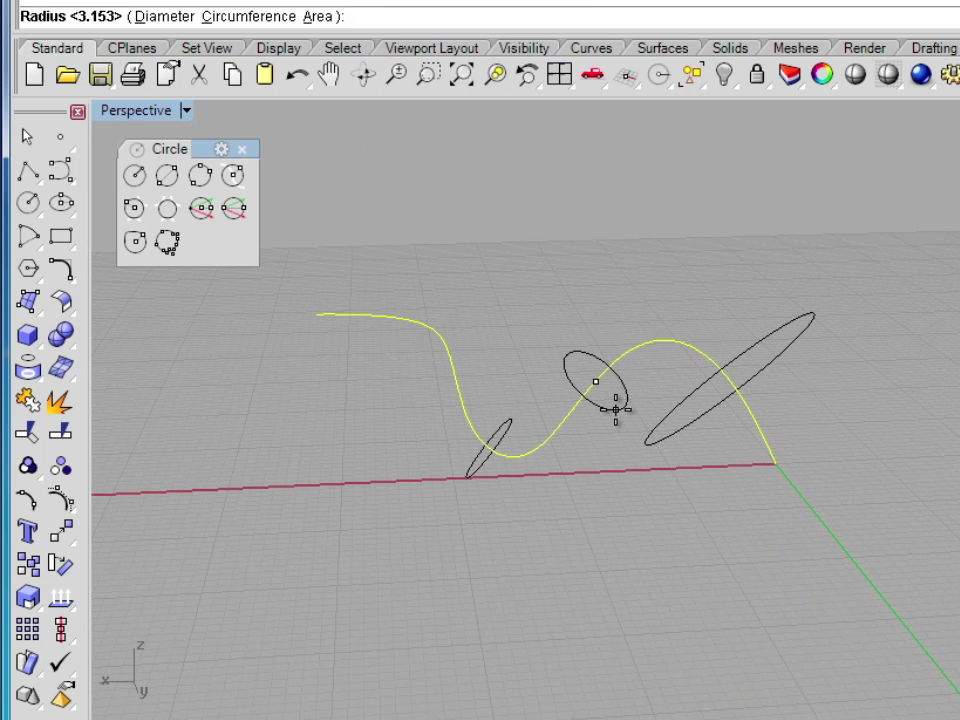
pyautogui.click(615, 408)
# Delete the three circles drawn around the wavy curve, keeping the curve itself.
pyautogui.moveTo(677, 583); pyautogui.dragTo(585, 581, button='right')
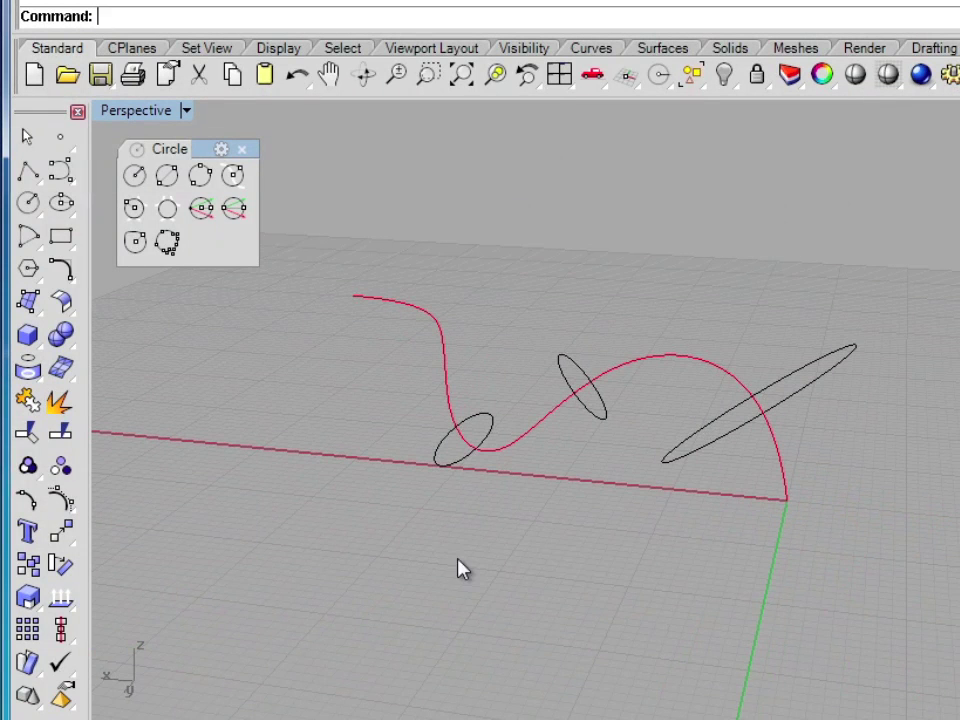
pyautogui.click(467, 463)
pyautogui.click(594, 431)
pyautogui.click(602, 427)
pyautogui.press('Delete')
pyautogui.click(663, 460)
pyautogui.press('Delete')
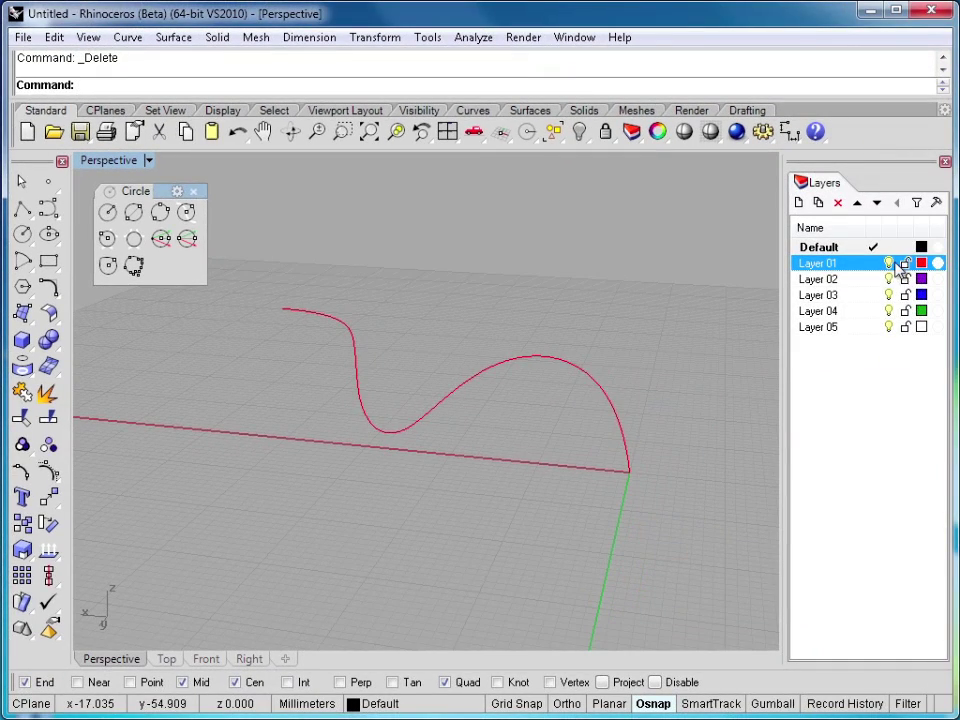
# Hide Layer 01 and switch to the Top view with the origin near the lower-left corner.
pyautogui.click(889, 263)
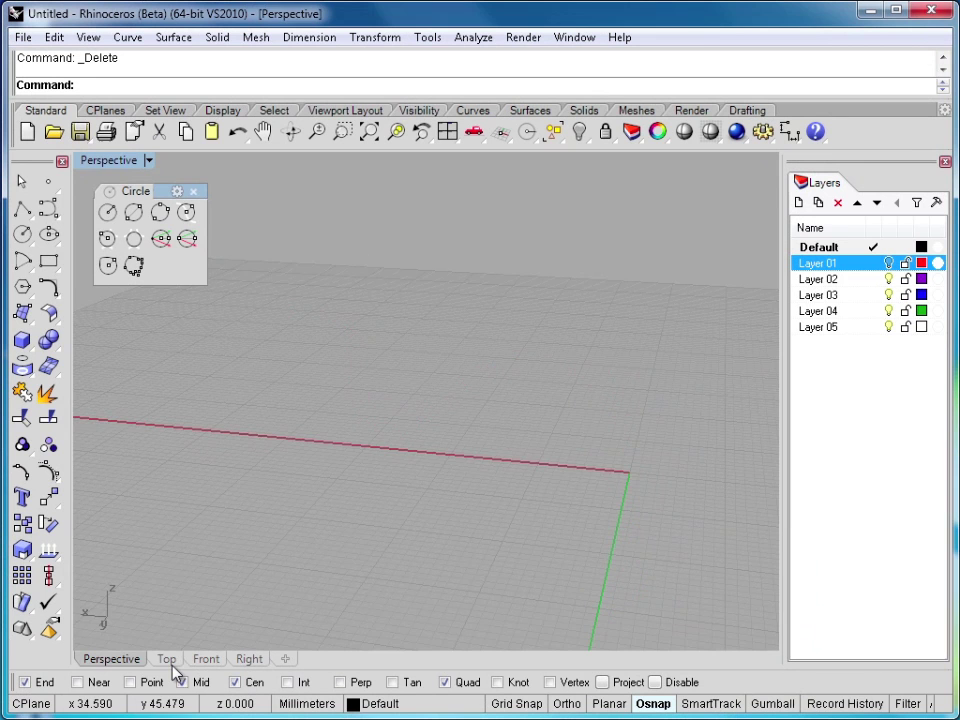
pyautogui.click(166, 660)
pyautogui.moveTo(510, 398); pyautogui.dragTo(201, 560, button='right')
# Put away the floating circle tools and detach the set of ellipse tools beside the viewport.
pyautogui.click(193, 190)
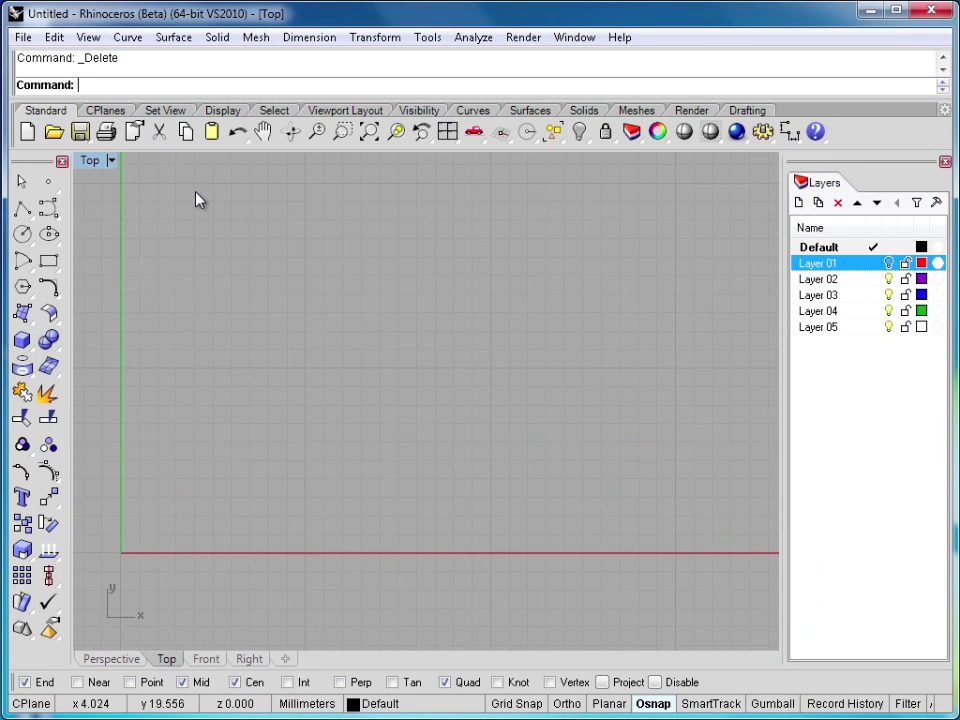
pyautogui.click(48, 233)
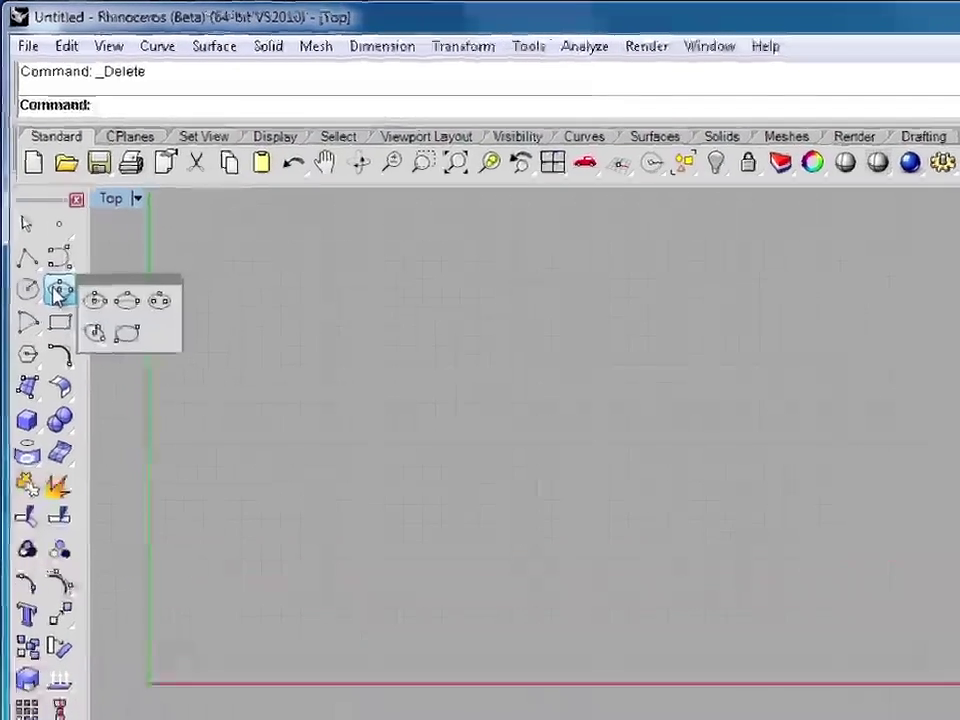
pyautogui.moveTo(108, 290); pyautogui.dragTo(144, 240)
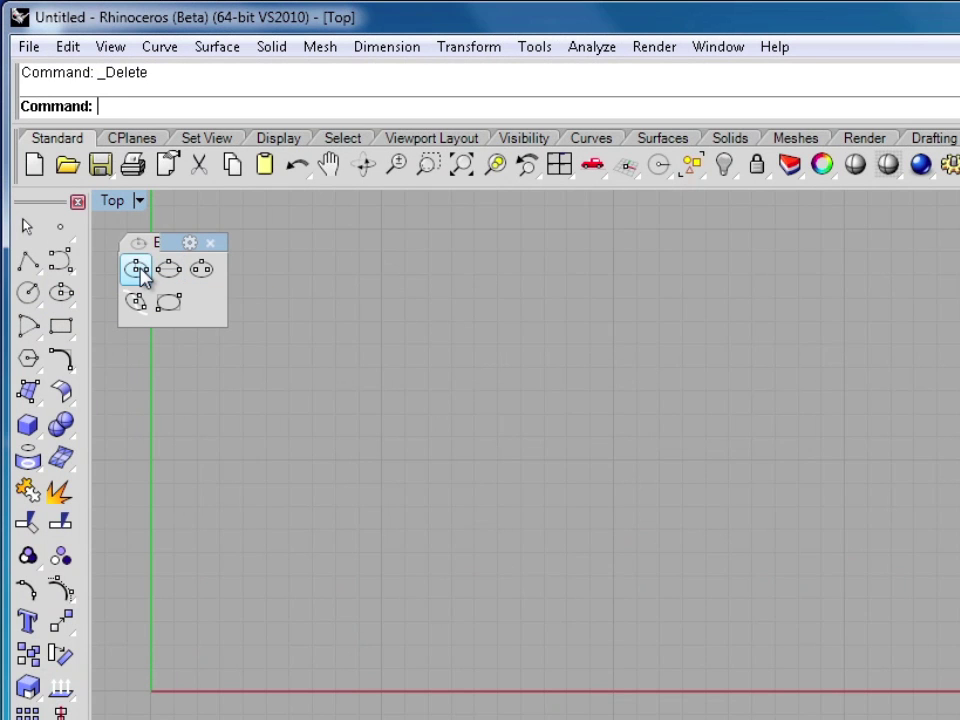
# Draw a center ellipse at 5,5 with a long horizontal first axis and a second axis ending just above the red x-axis.
pyautogui.click(136, 268)
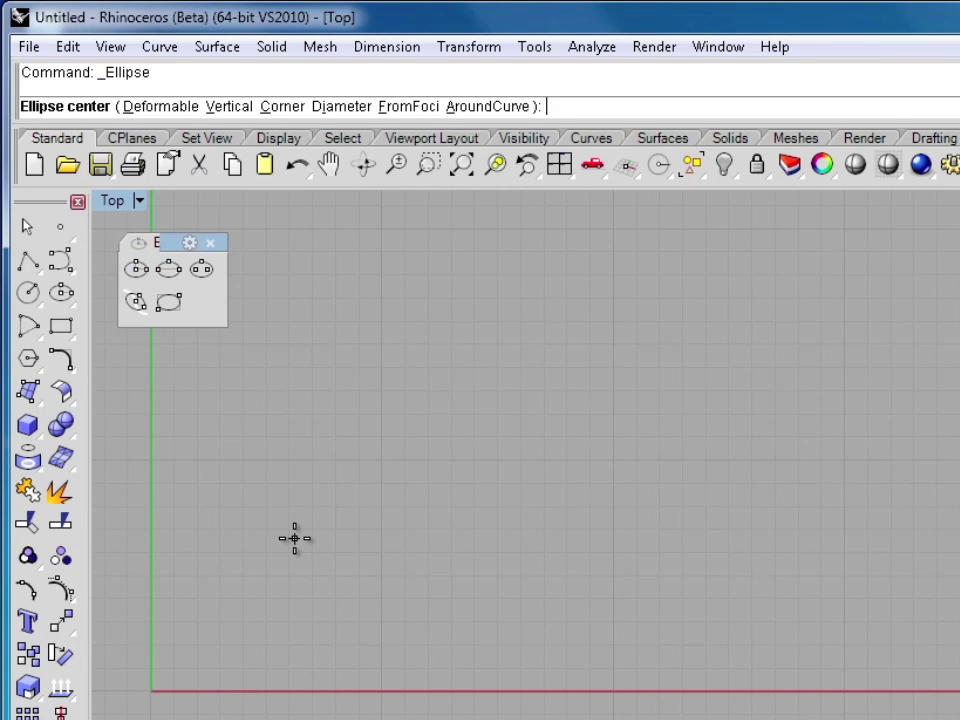
pyautogui.write('5,5')
pyautogui.press('Return')
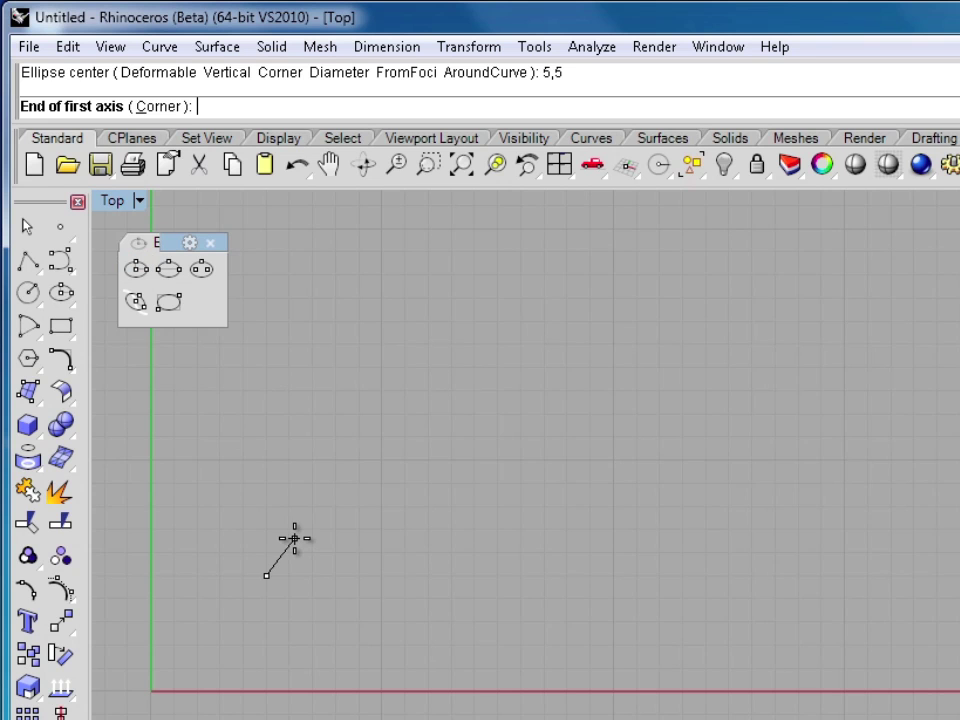
pyautogui.moveTo(242, 609); pyautogui.dragTo(392, 588, button='right')
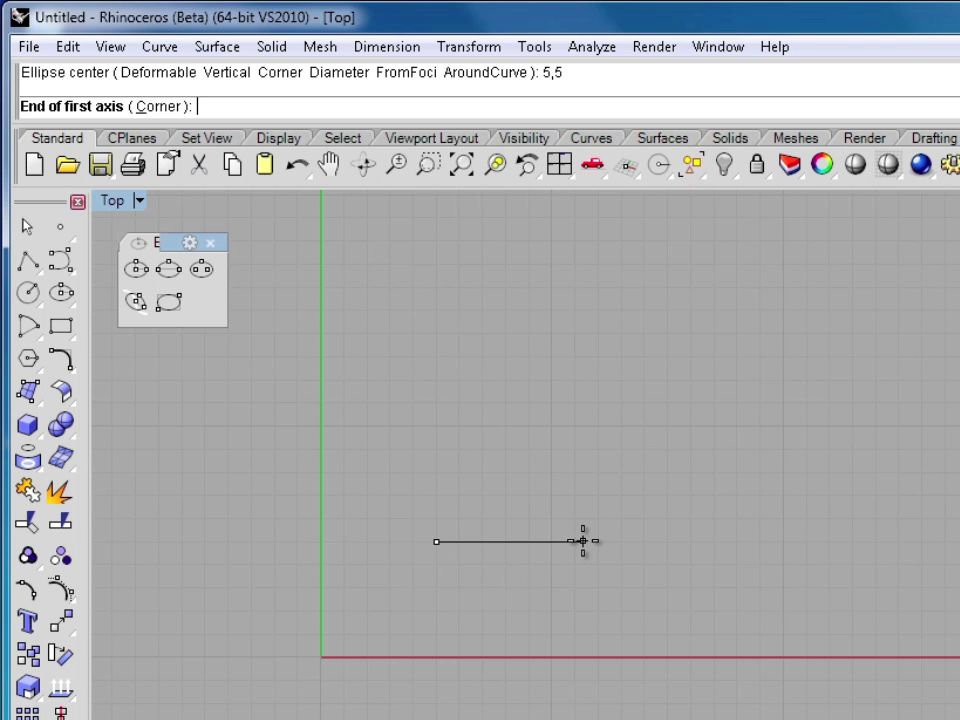
pyautogui.click(709, 541)
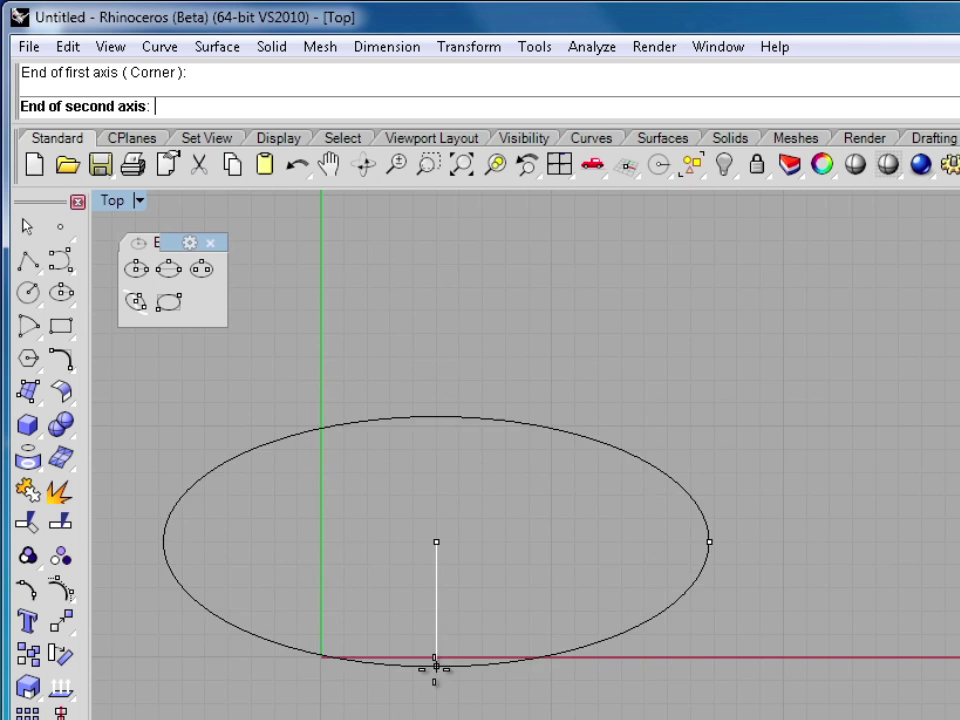
pyautogui.click(436, 652)
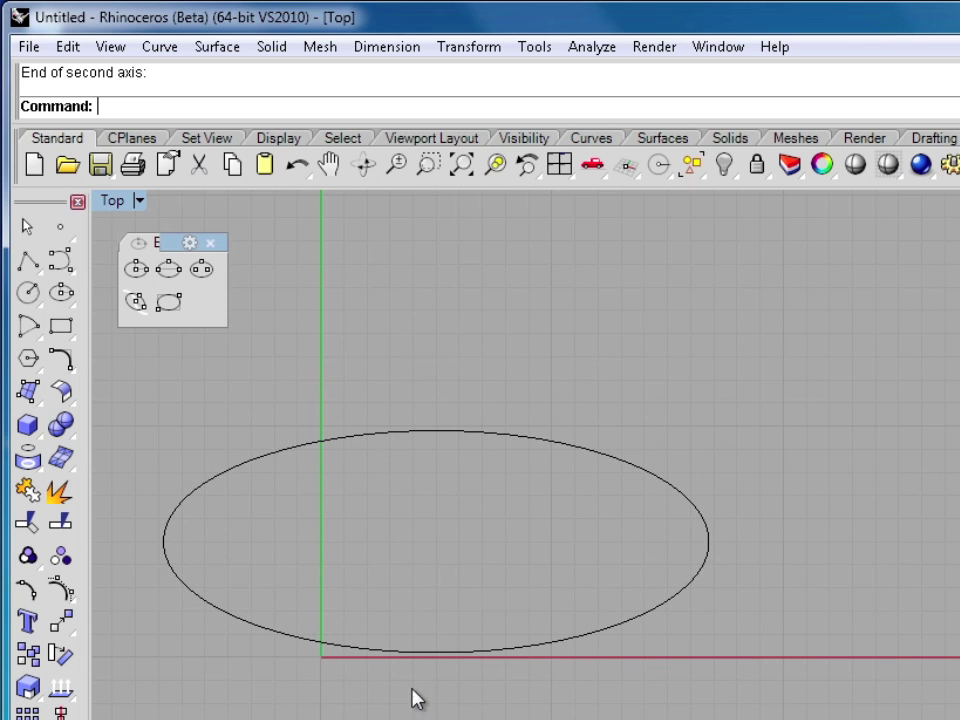
# Draw a second ellipse from the first one's center, with a 5 mm first axis at 45 degrees and a 12 mm second axis.
pyautogui.press('Return')
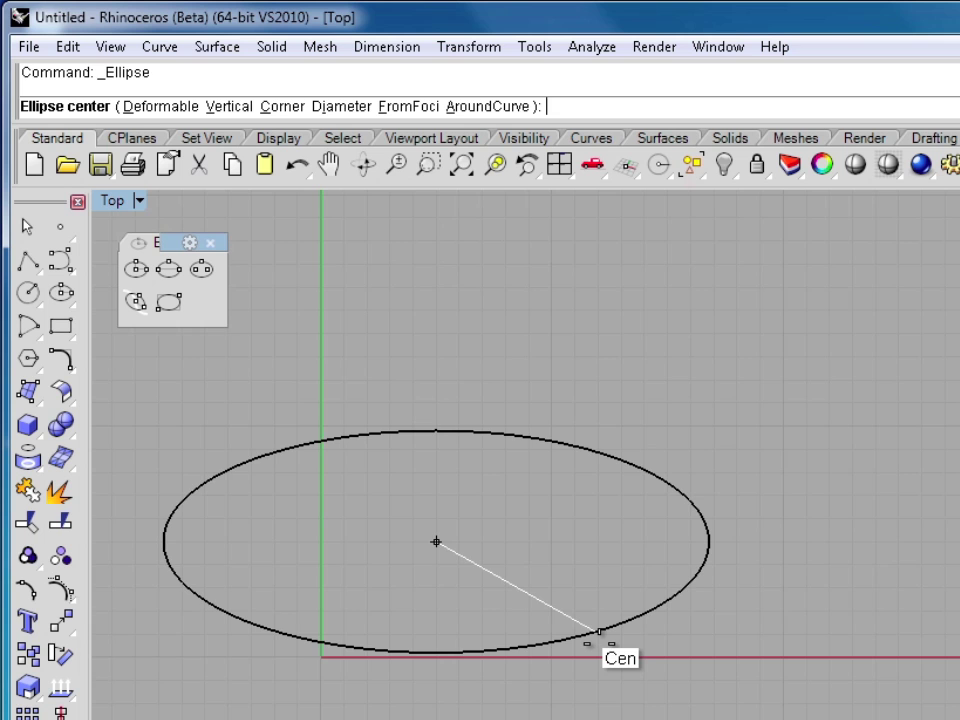
pyautogui.click(598, 632)
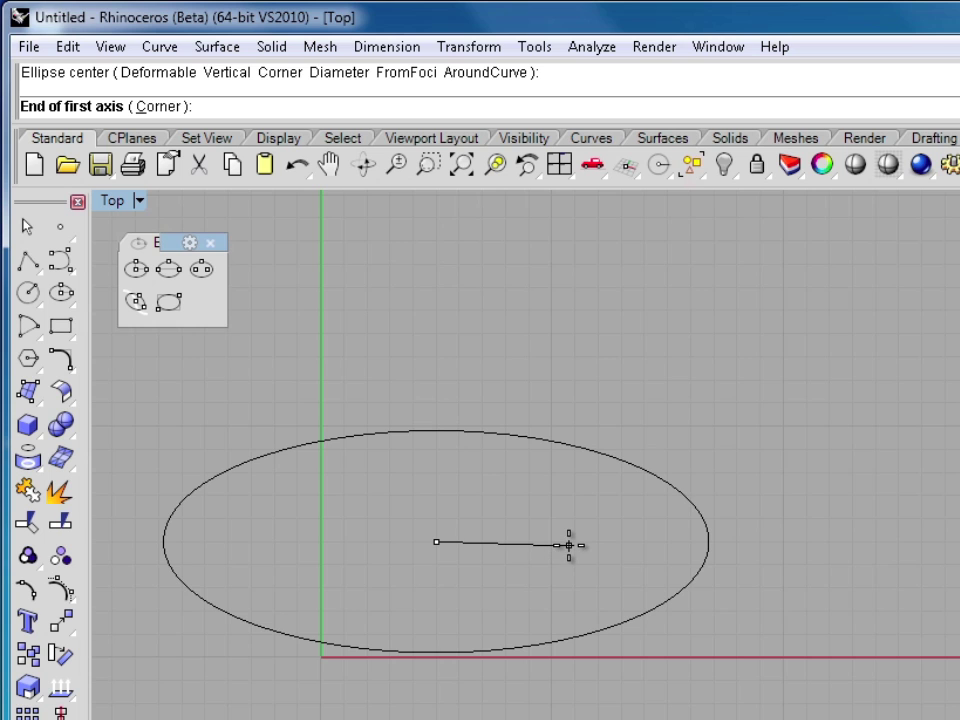
pyautogui.write('5')
pyautogui.press('Return')
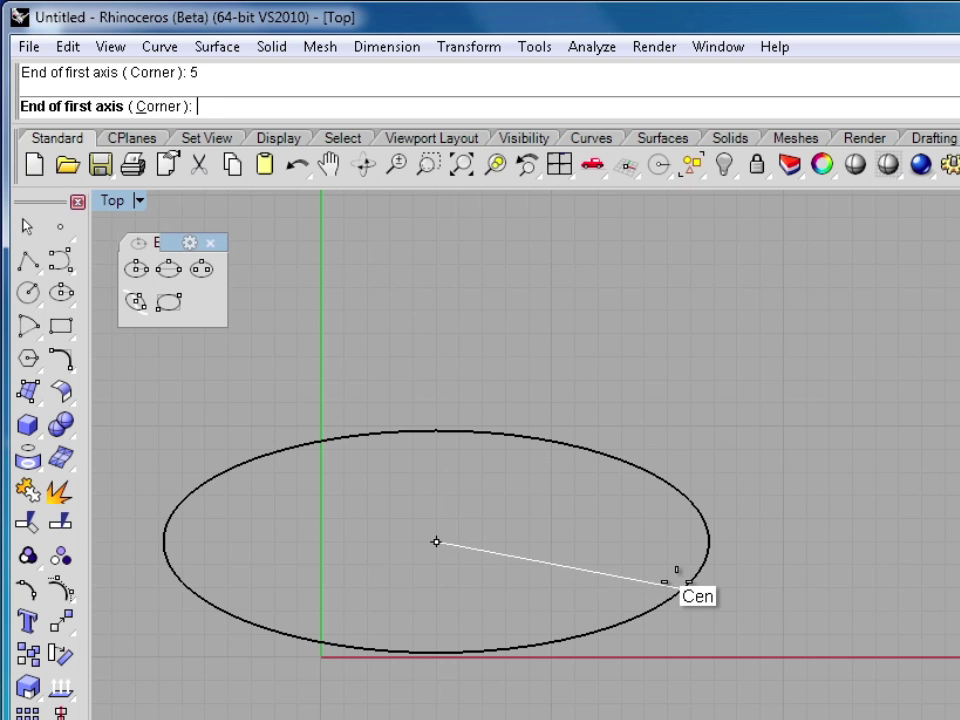
pyautogui.write('<45')
pyautogui.press('Return')
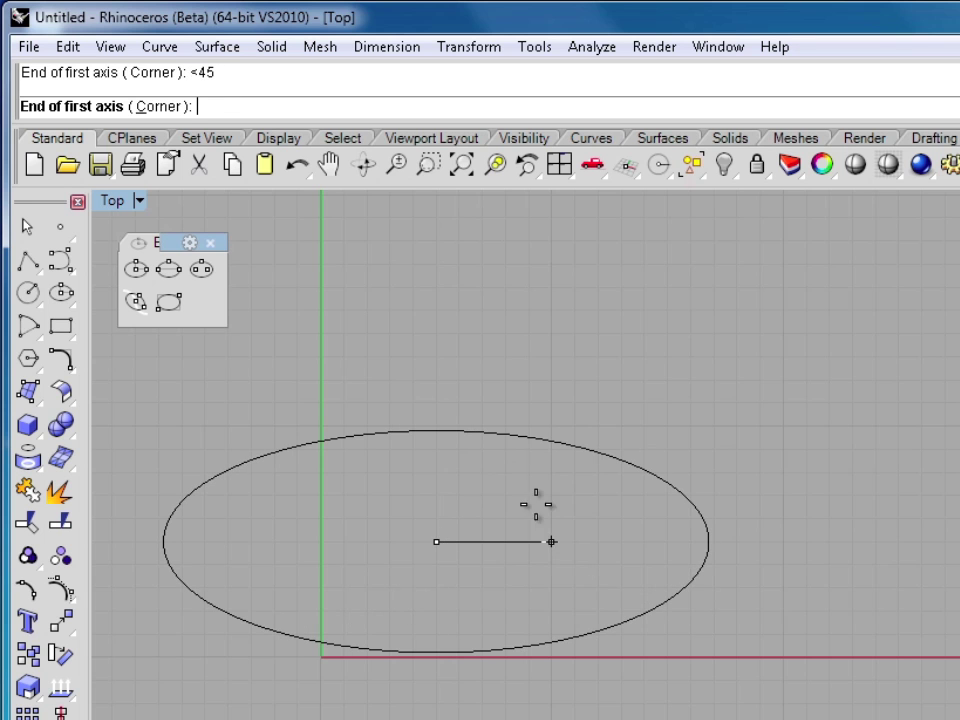
pyautogui.click(517, 461)
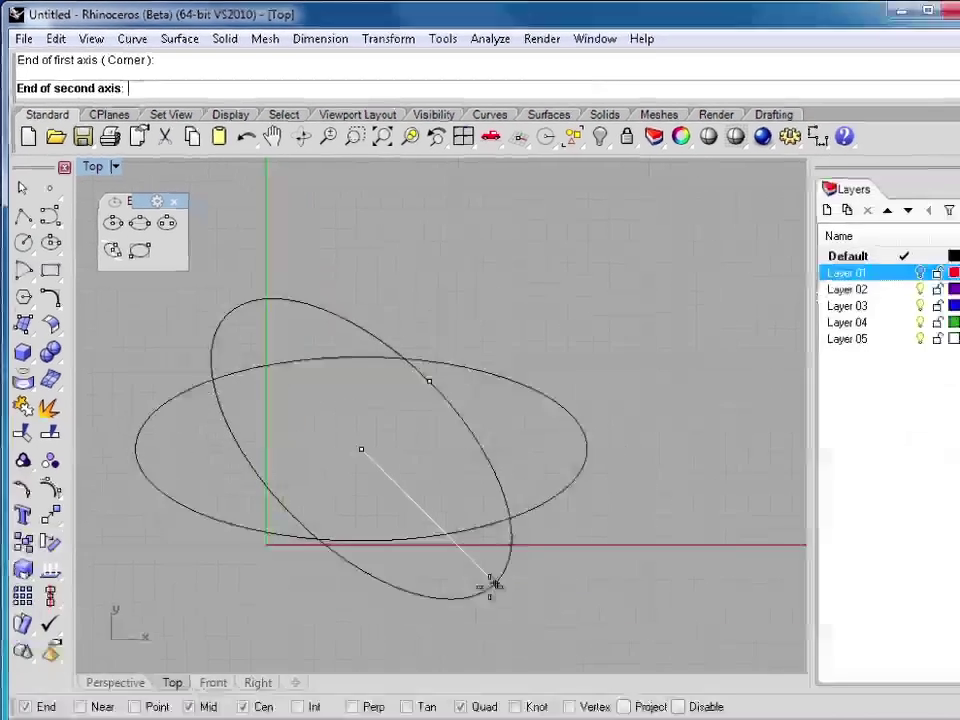
pyautogui.write('12')
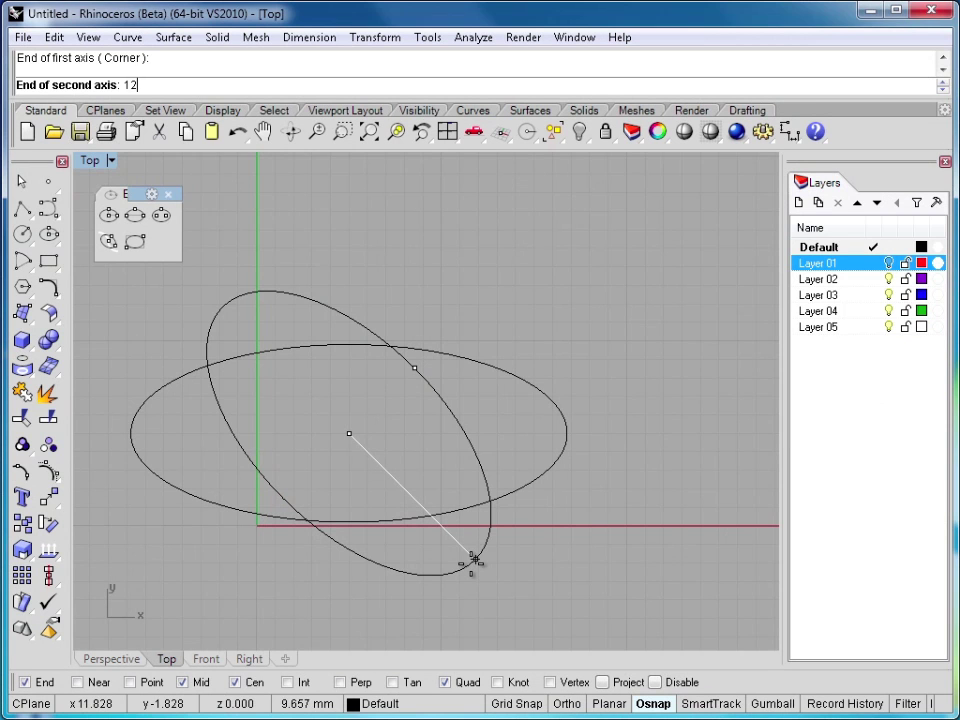
pyautogui.press('Return')
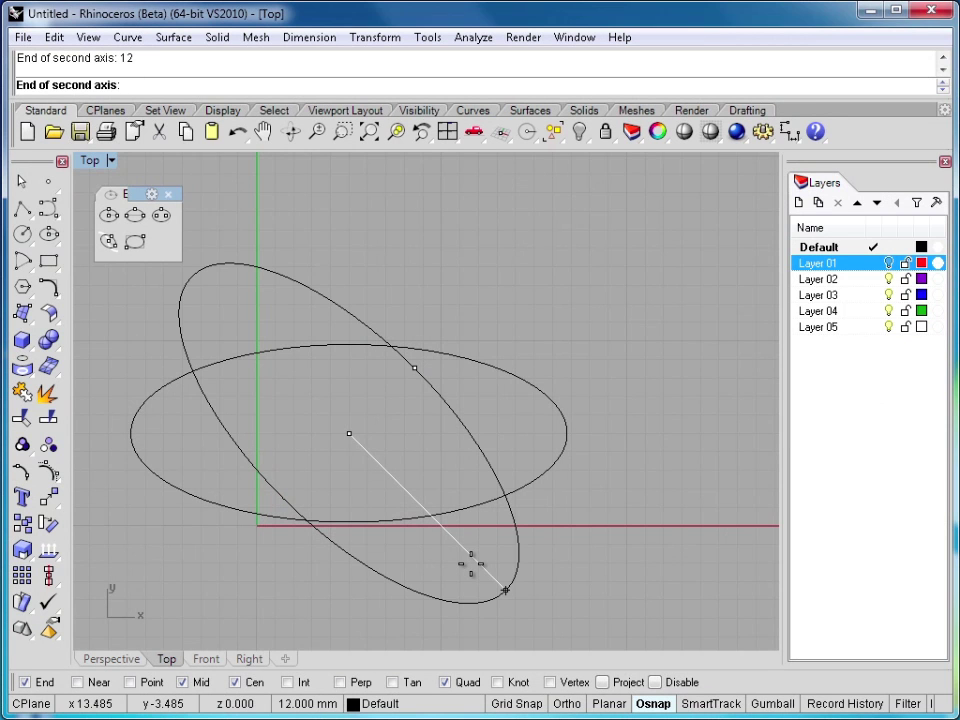
pyautogui.click(471, 564)
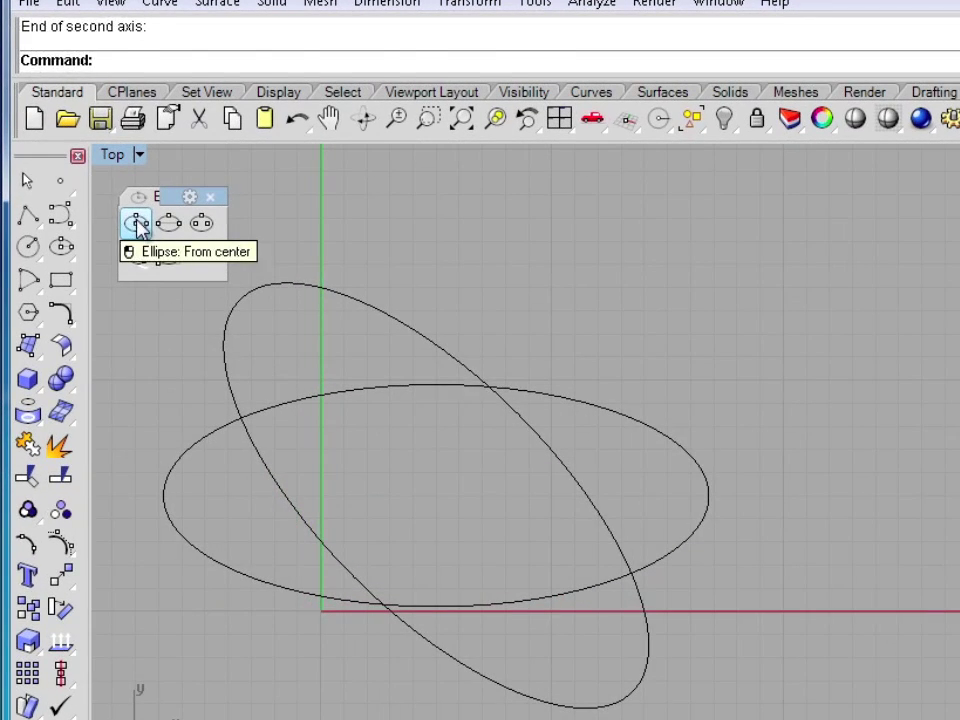
# With Int snap replacing Cen, draw an ellipse centered on the ellipses' upper-right intersection, about 7.6 mm vertically and 5 mm horizontally from center.
pyautogui.click(137, 224)
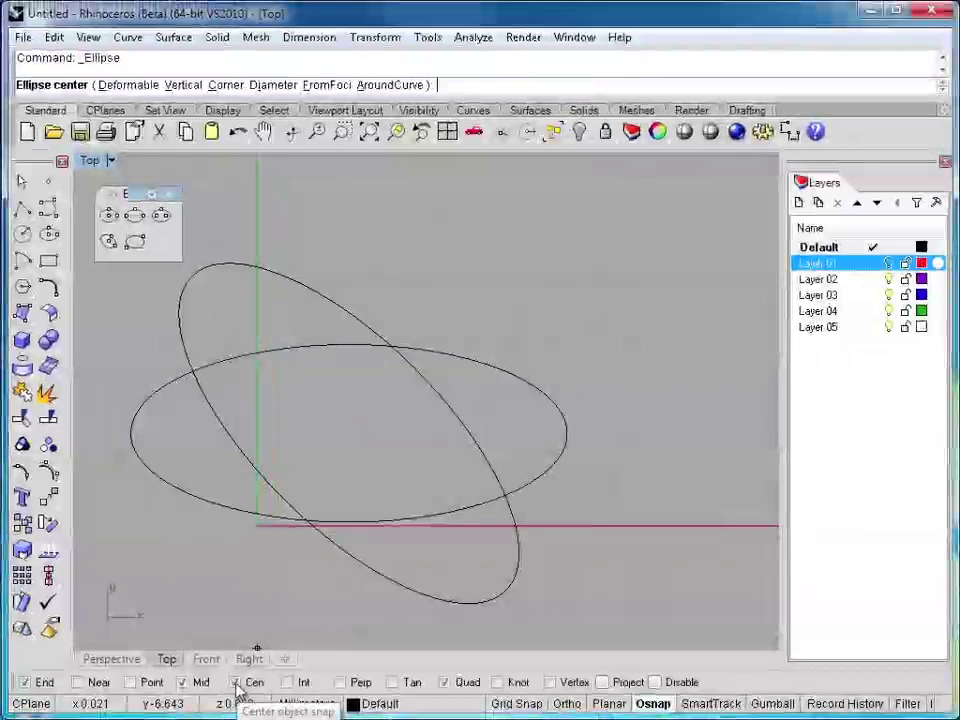
pyautogui.click(236, 683)
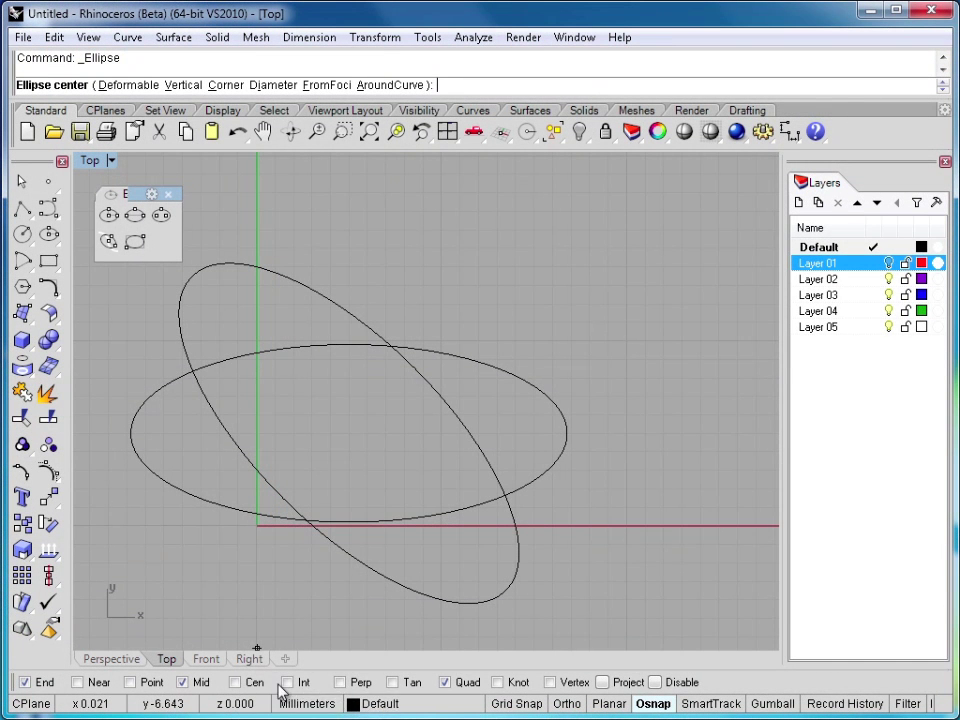
pyautogui.click(288, 683)
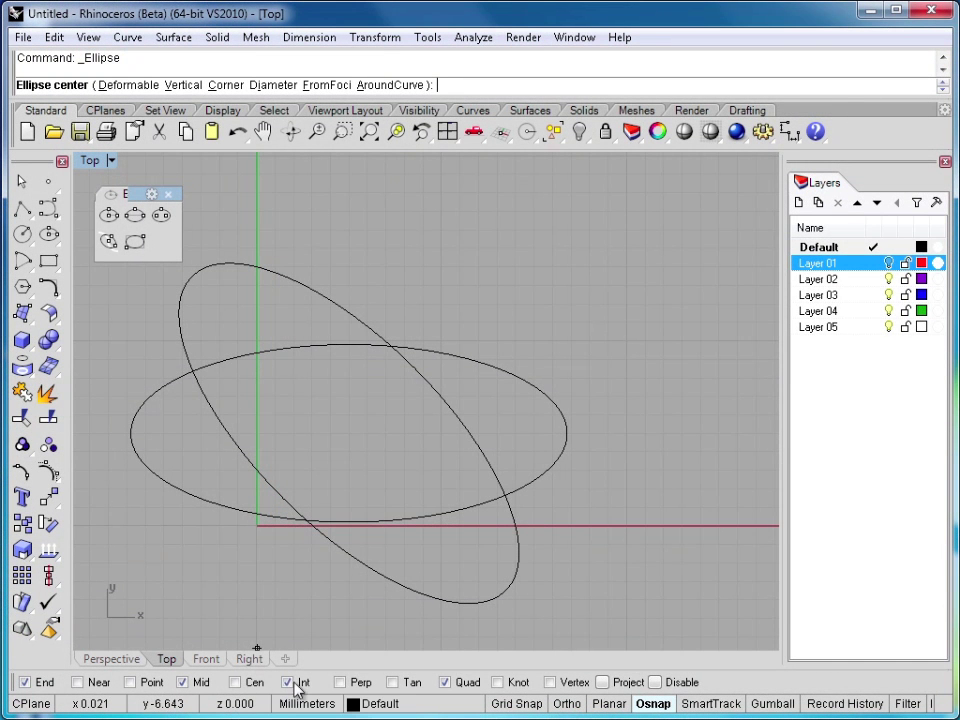
pyautogui.click(390, 345)
pyautogui.press('F8')
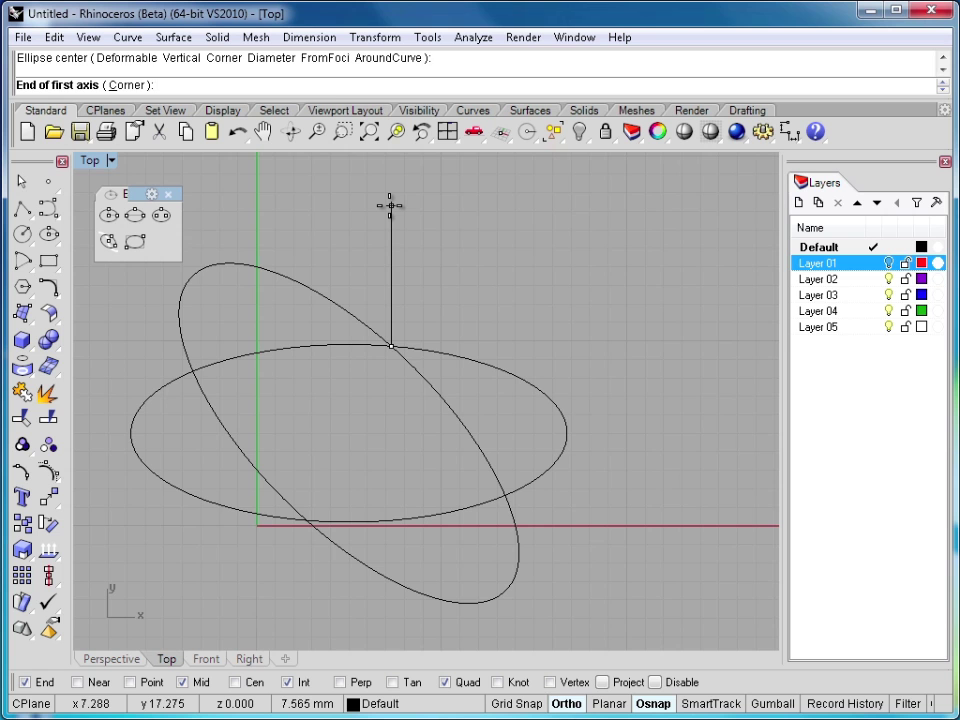
pyautogui.keyDown('shift'); pyautogui.click(390, 205); pyautogui.keyUp('shift')
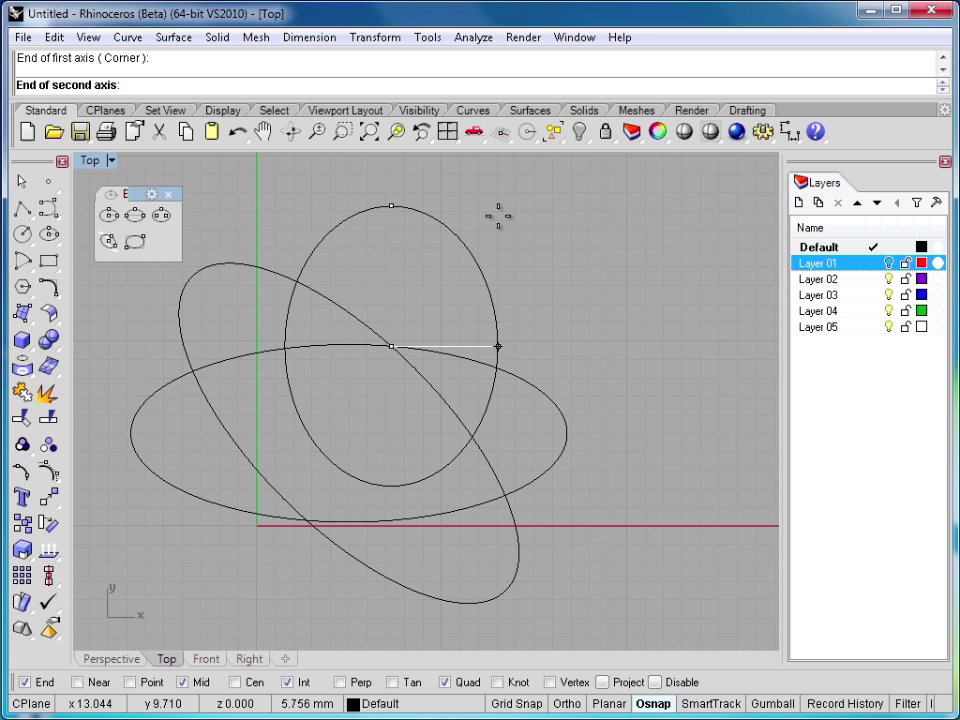
pyautogui.write('5')
pyautogui.press('Return')
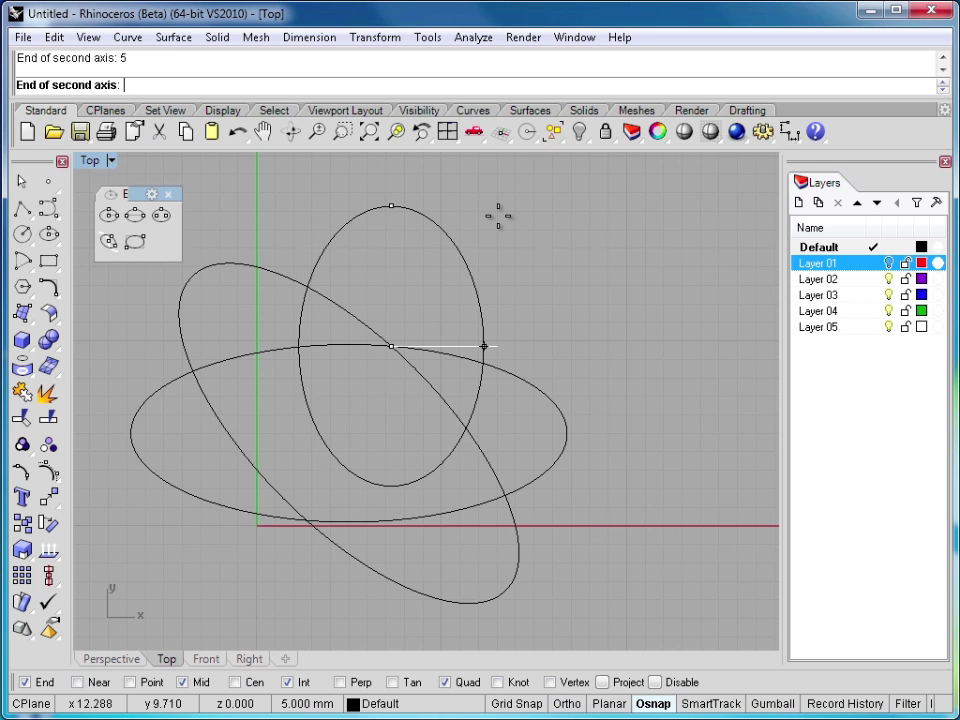
pyautogui.click(497, 216)
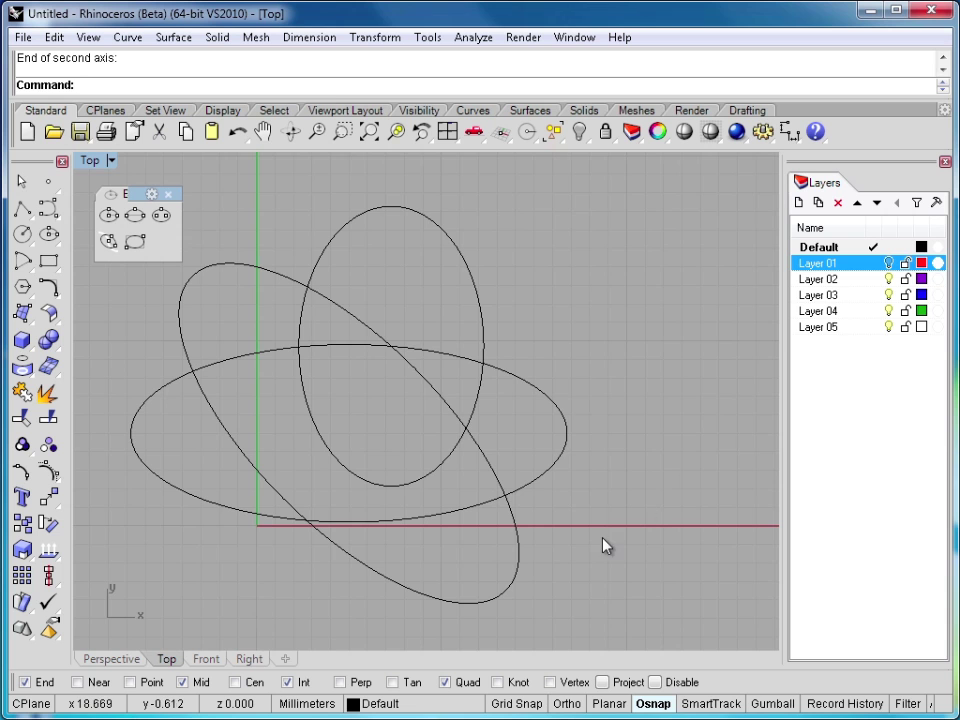
# Delete all three ellipses and replace the floating ellipse tools with the detached rectangle tools.
pyautogui.moveTo(290, 289); pyautogui.dragTo(268, 272)
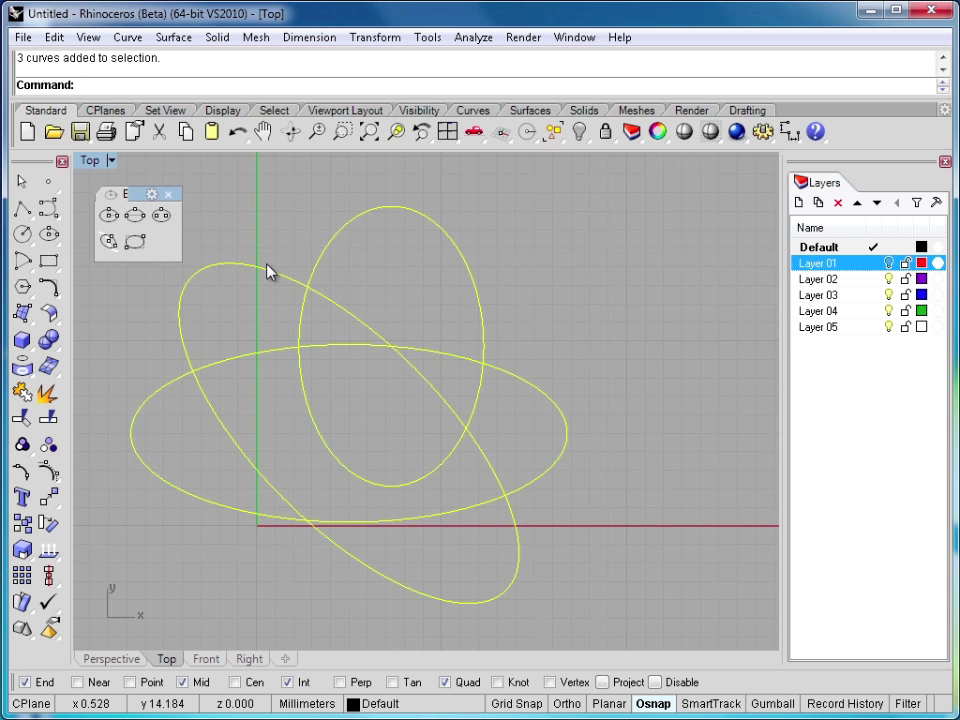
pyautogui.press('Delete')
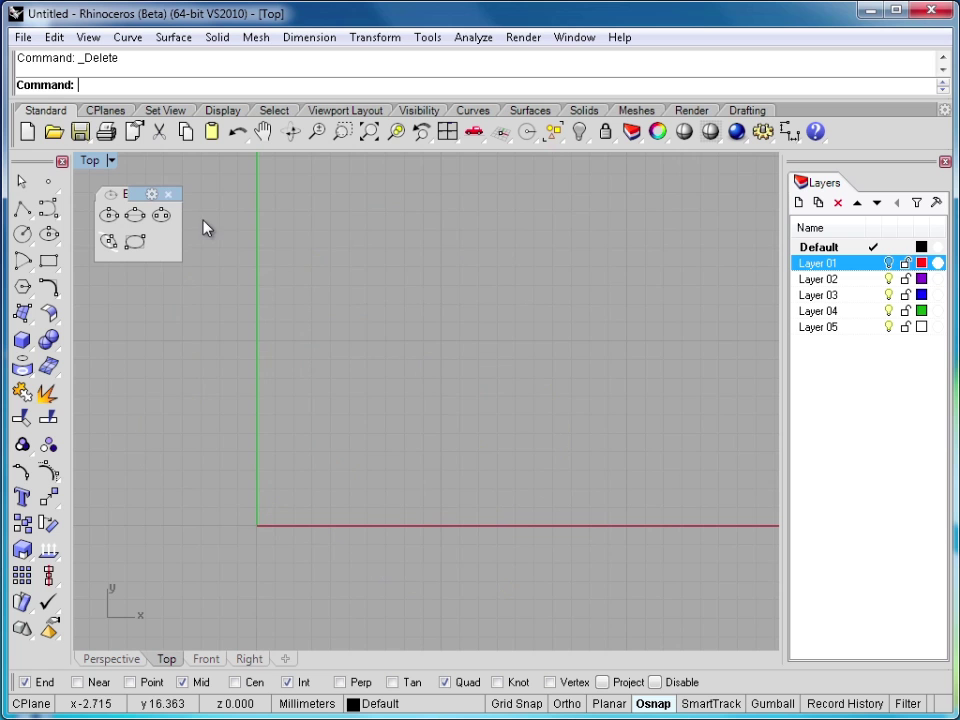
pyautogui.click(168, 194)
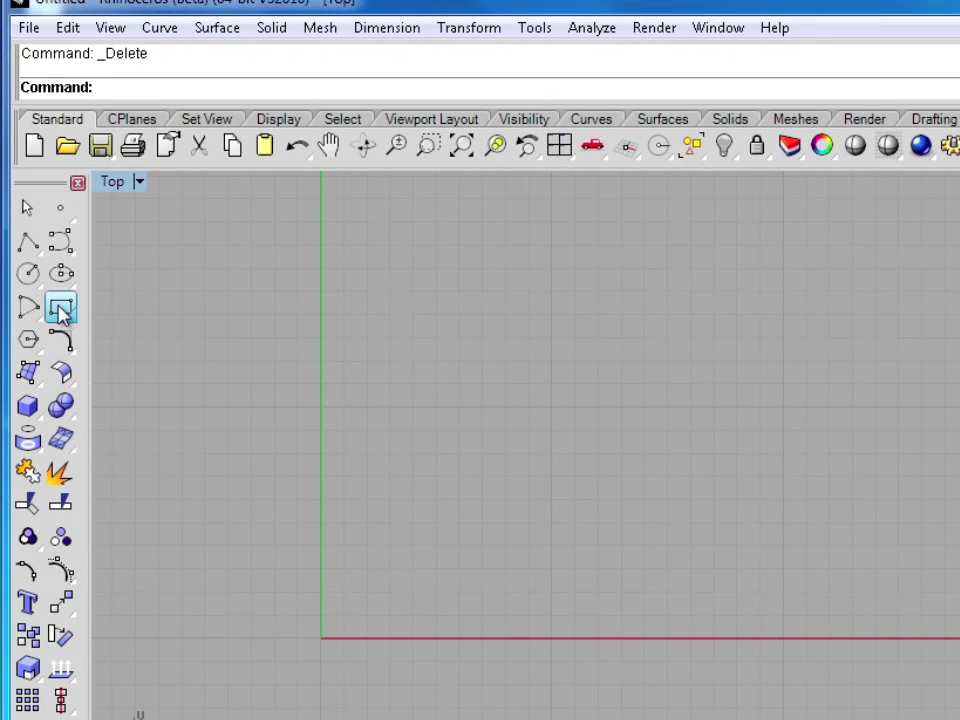
pyautogui.click(60, 311)
pyautogui.moveTo(97, 300); pyautogui.dragTo(148, 220)
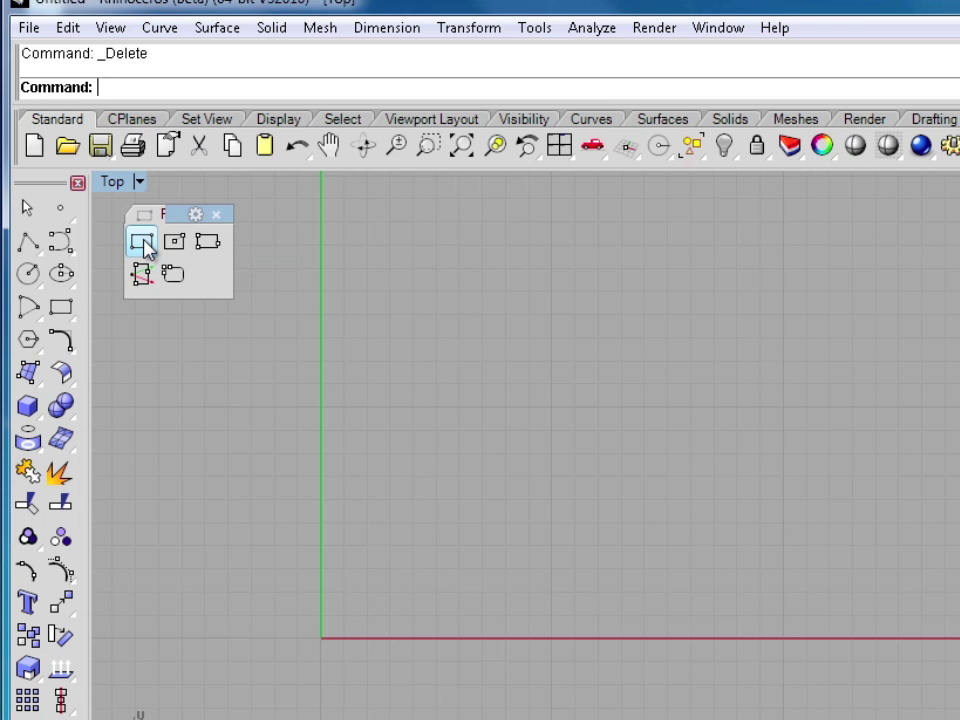
# Draw a corner-to-corner rectangle starting at the origin, with length 5 and width 20.
pyautogui.click(143, 244)
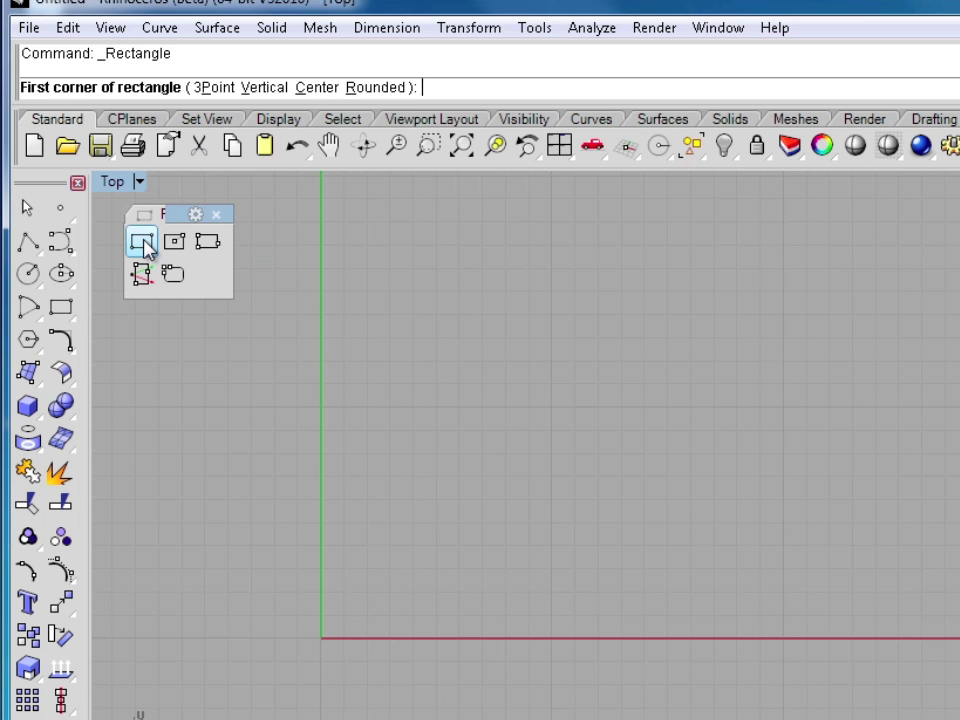
pyautogui.write('0')
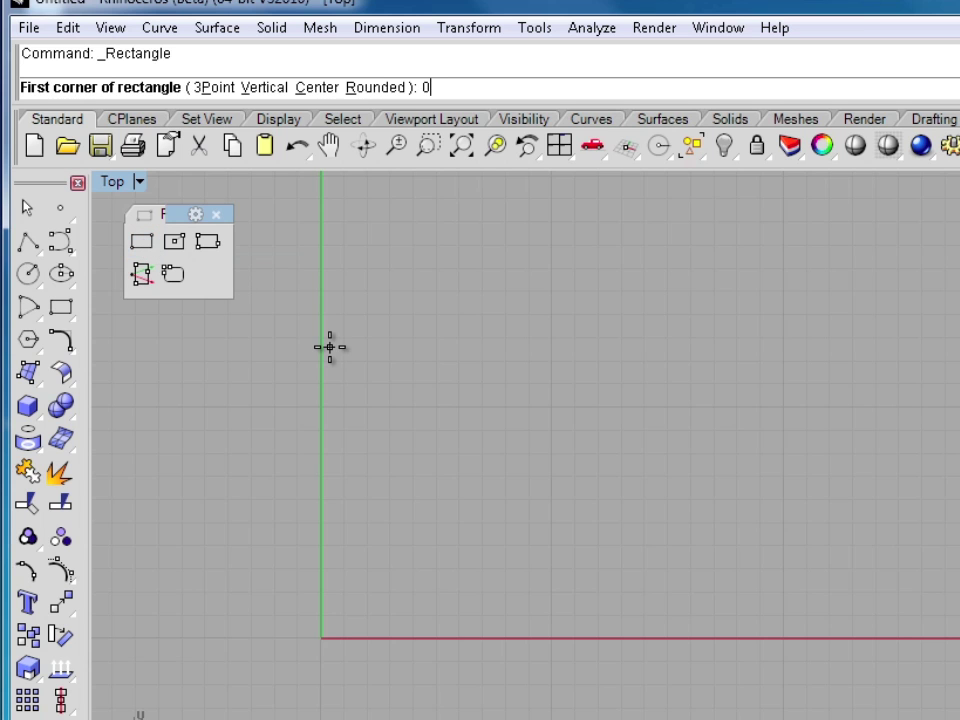
pyautogui.press('Return')
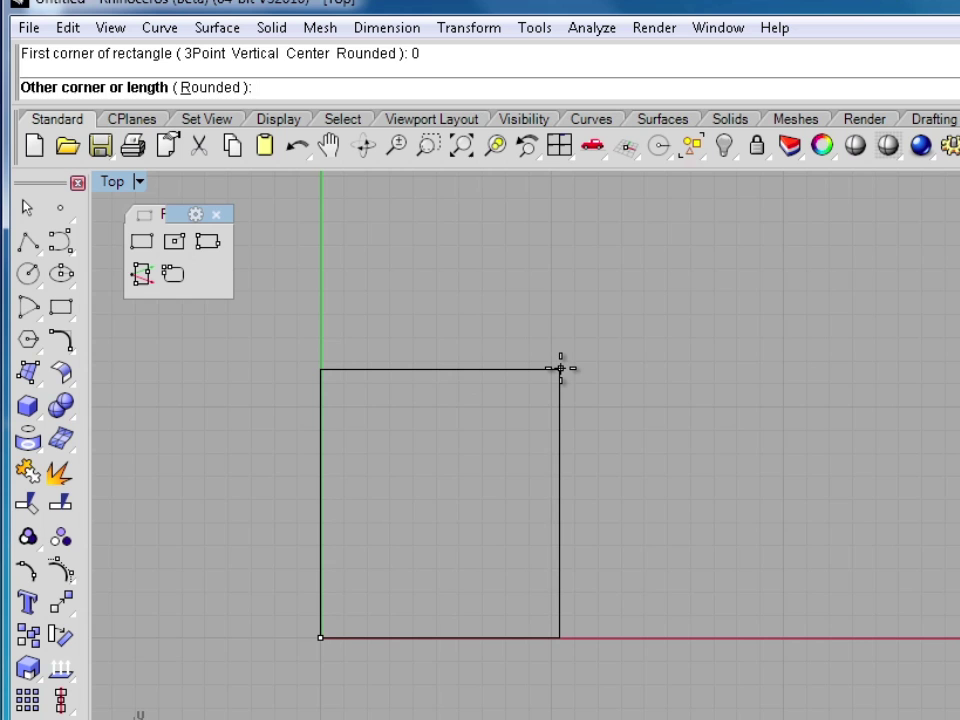
pyautogui.write('5')
pyautogui.press('Return')
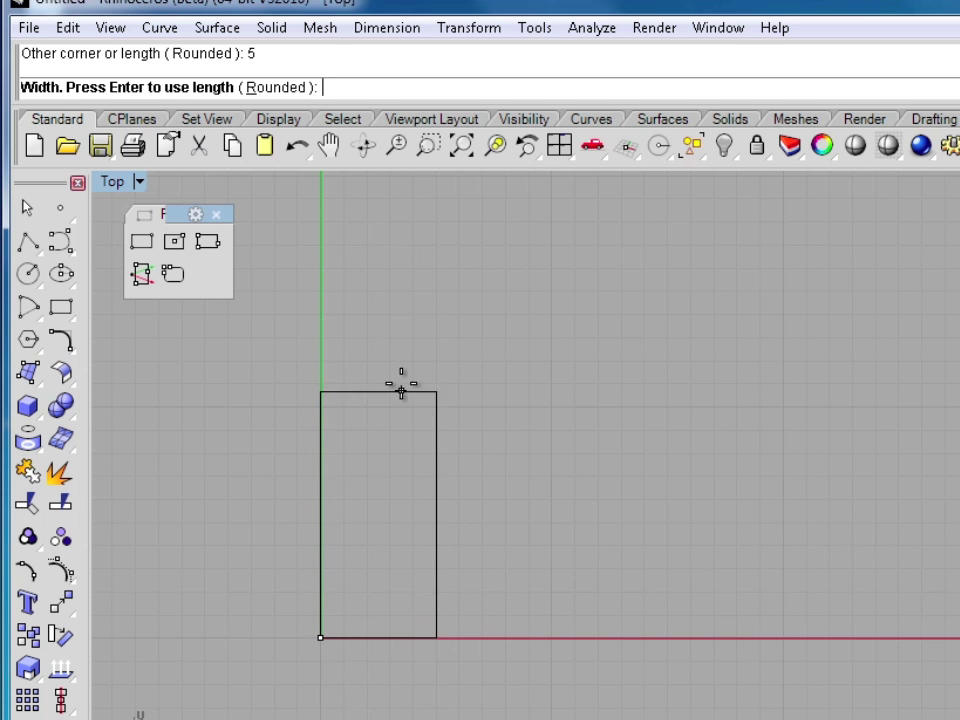
pyautogui.moveTo(388, 710); pyautogui.dragTo(506, 705, button='right')
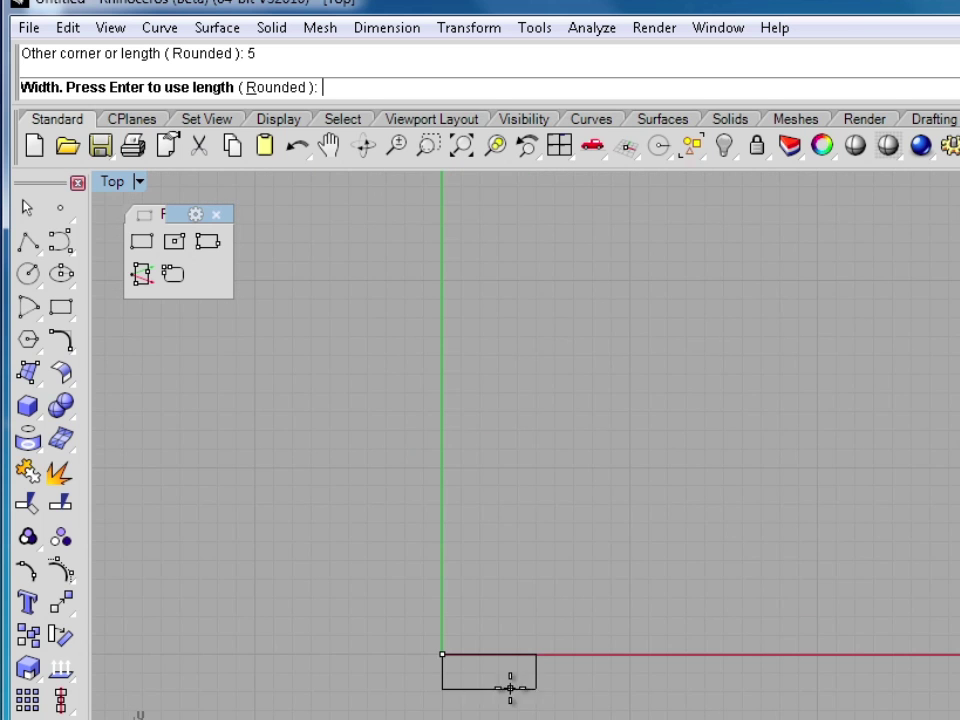
pyautogui.write('20')
pyautogui.press('Return')
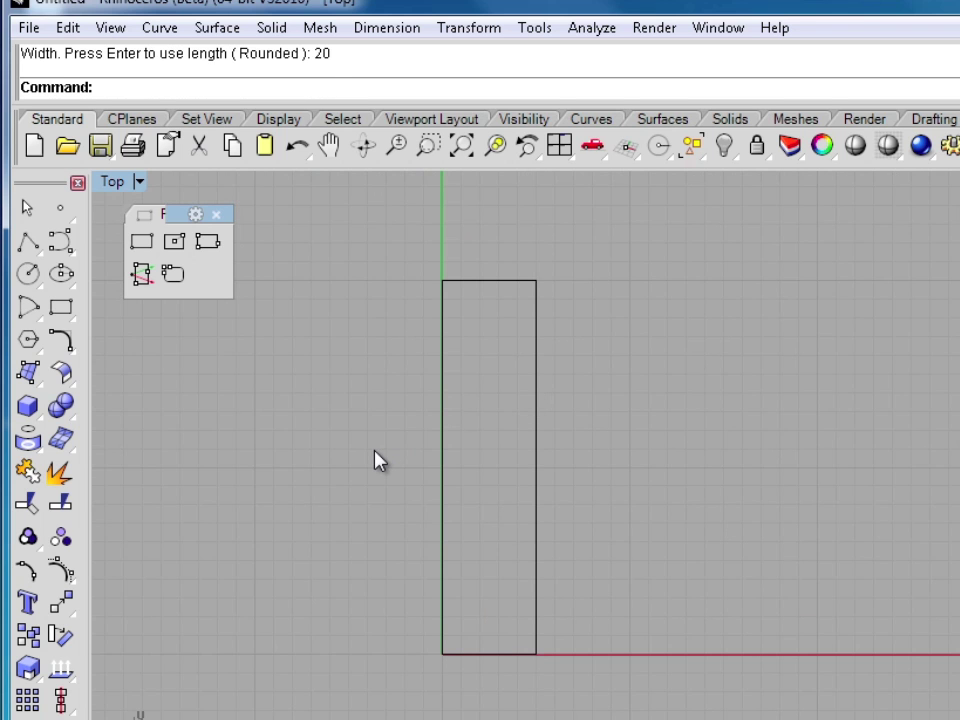
# Draw a corner-to-corner rectangle from the midpoint of the tall rectangle's right side, with length 10 and width 10.
pyautogui.press('Return')
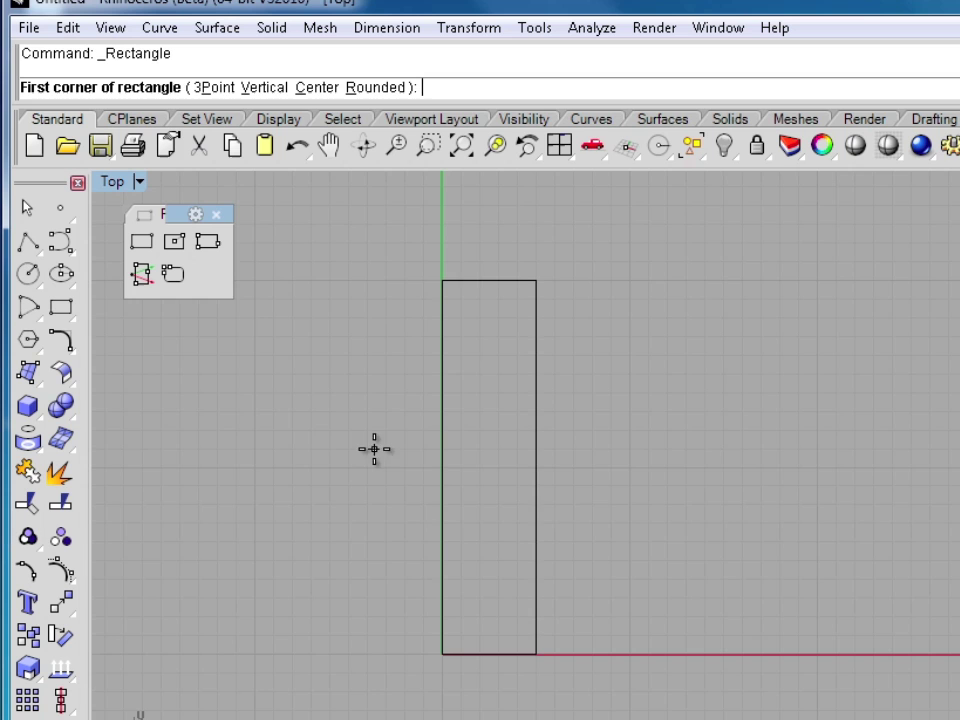
pyautogui.click(537, 465)
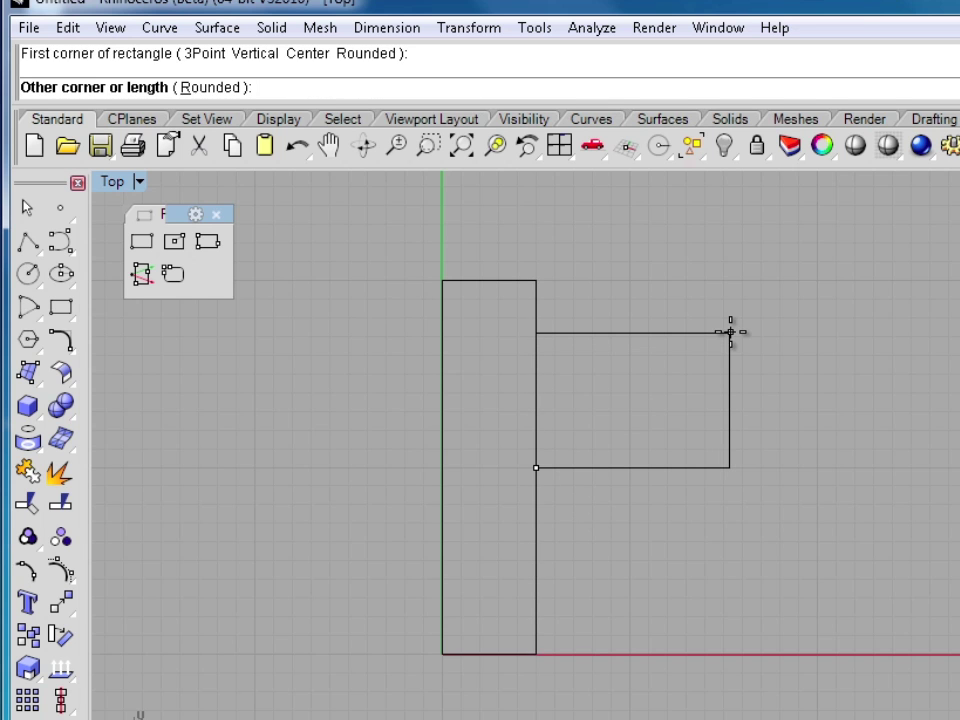
pyautogui.write('10')
pyautogui.press('Return')
pyautogui.write('10')
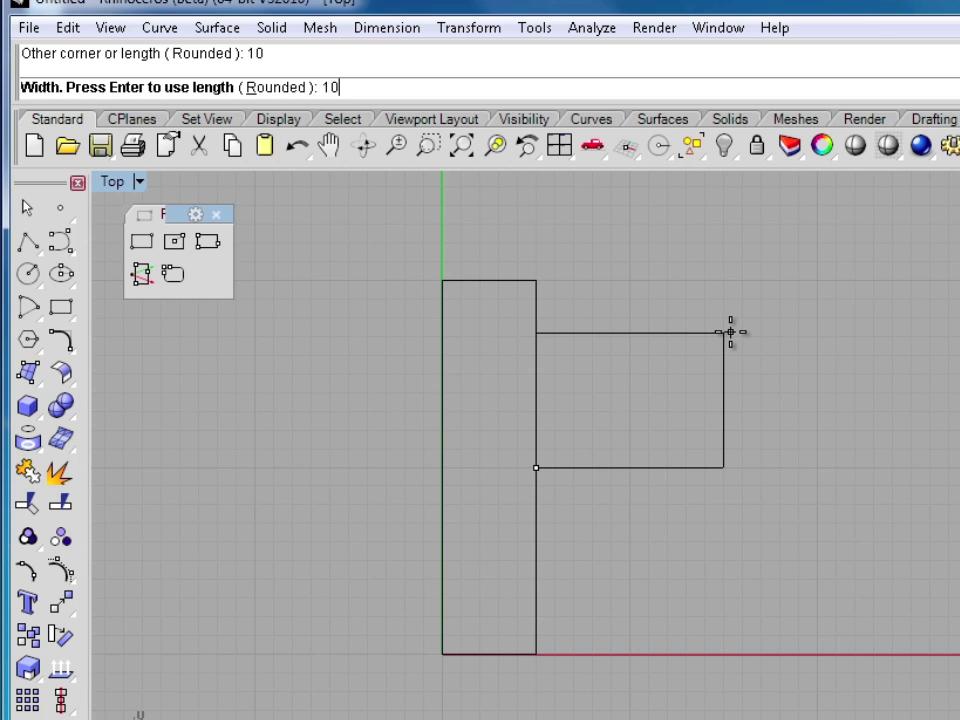
pyautogui.press('Return')
pyautogui.hotkey('ctrl', 'y')
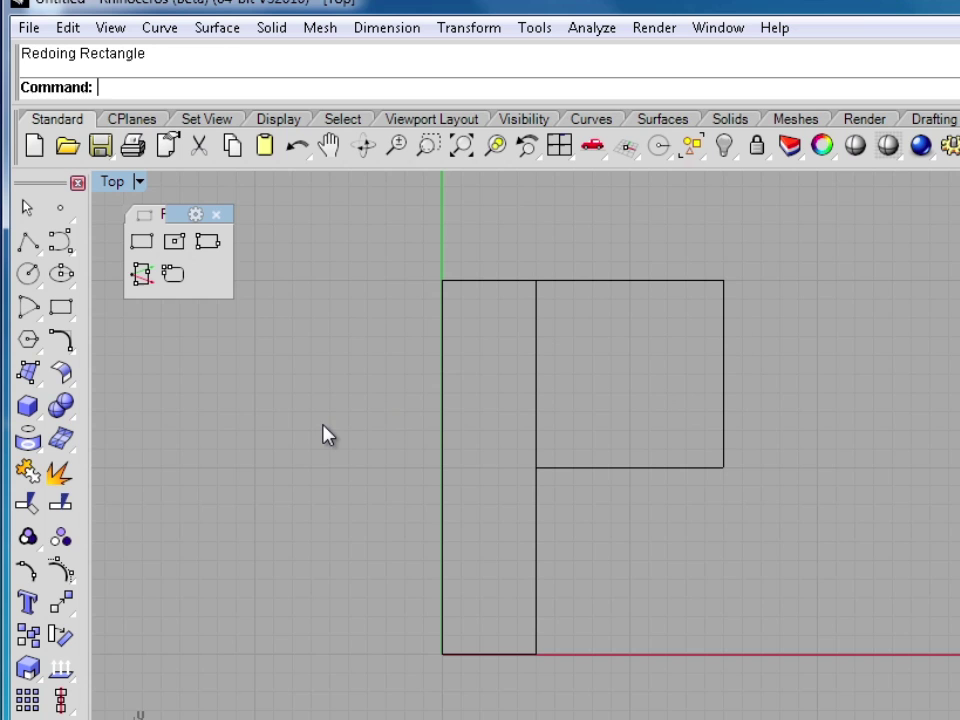
# Draw a 10 by 10 rectangle centered on the midpoint of the square's right side and delete it.
pyautogui.click(175, 244)
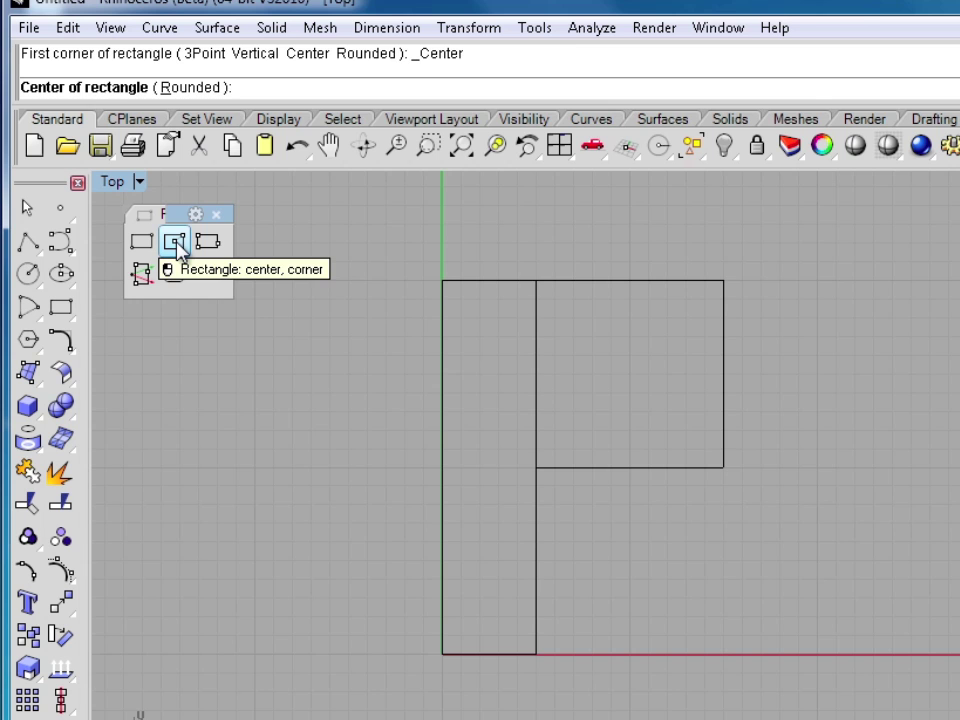
pyautogui.click(722, 373)
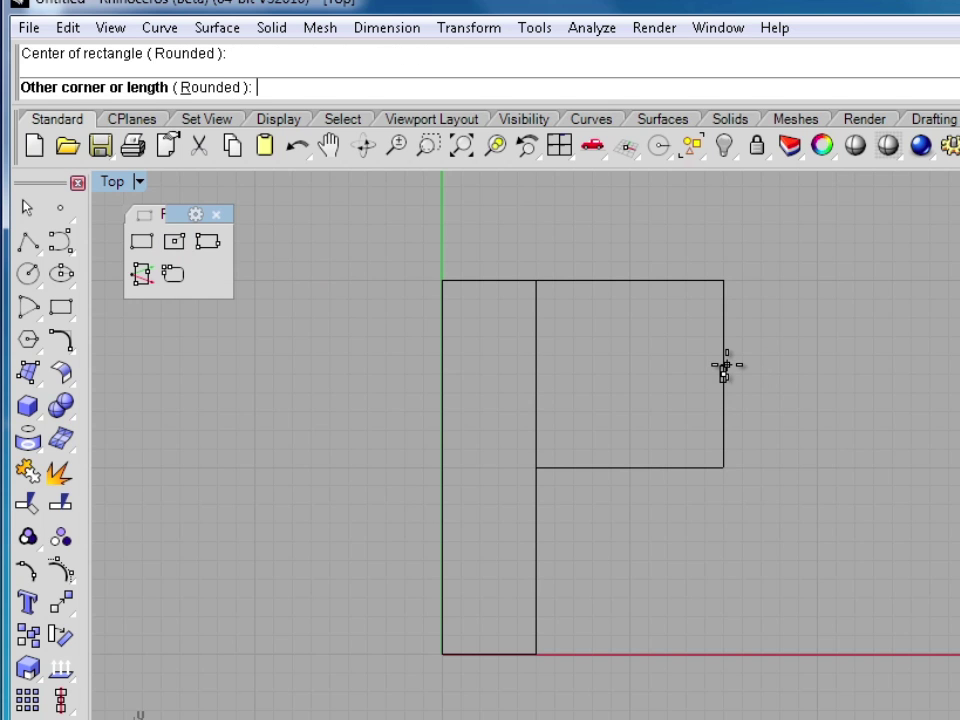
pyautogui.write('10')
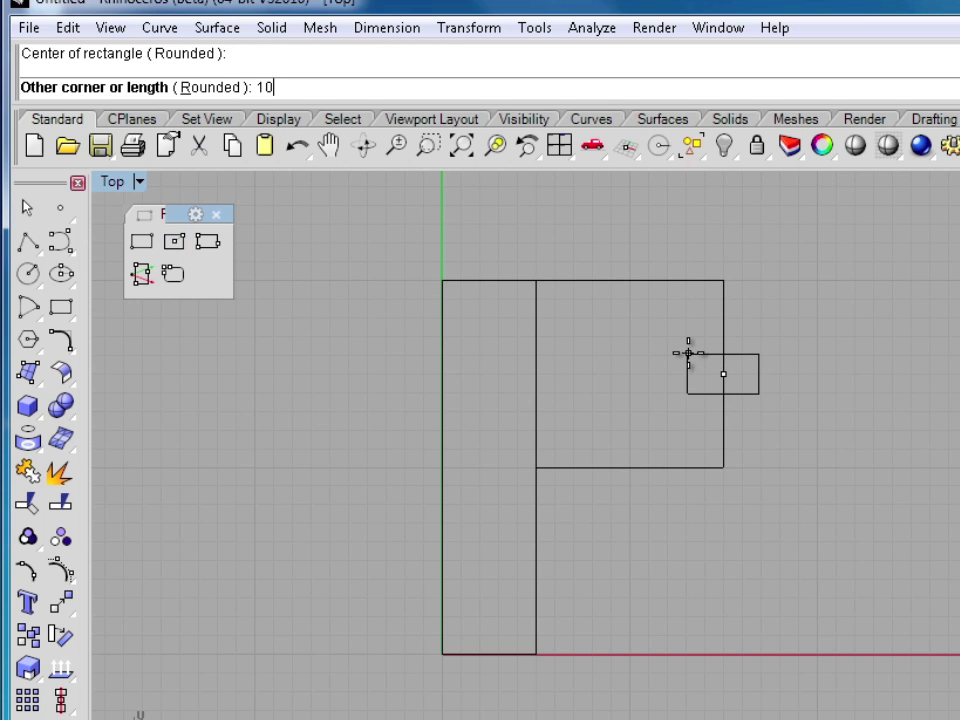
pyautogui.press('Return')
pyautogui.write('10')
pyautogui.press('Return')
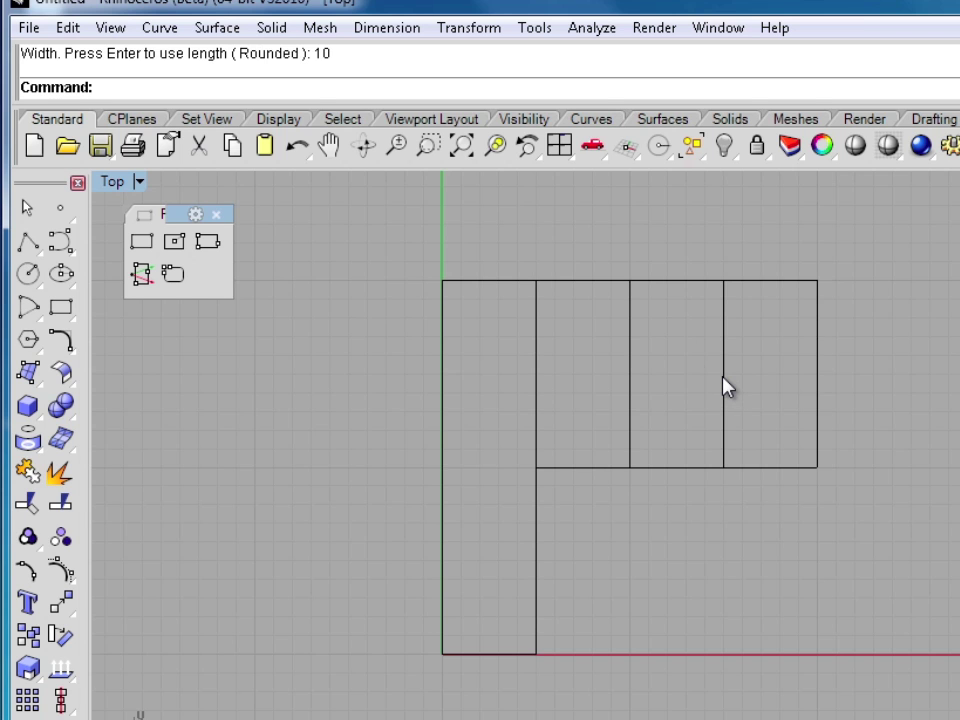
pyautogui.click(768, 472)
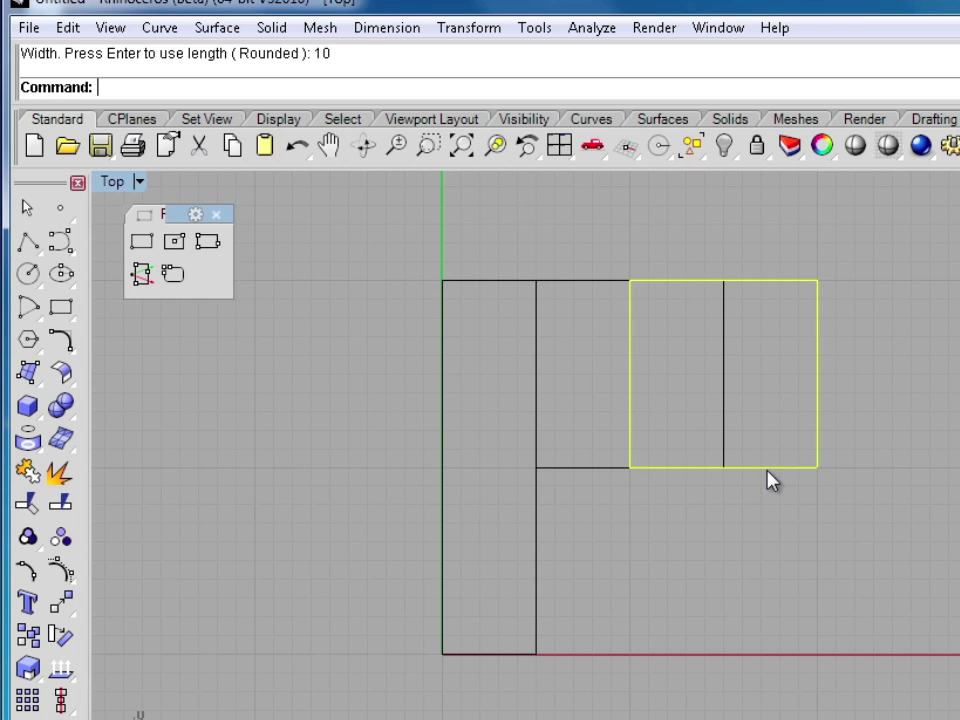
pyautogui.press('Delete')
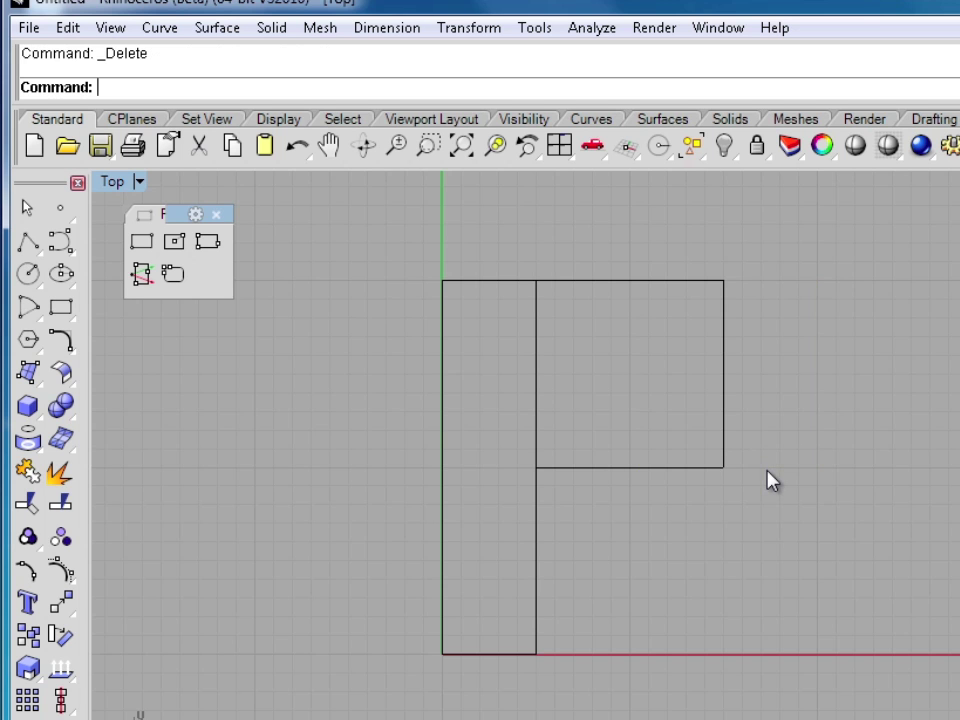
# With Cen snap enabled and Int disabled, draw a 5 by 5 center-based rectangle at the center of the 10 by 10 square.
pyautogui.click(174, 242)
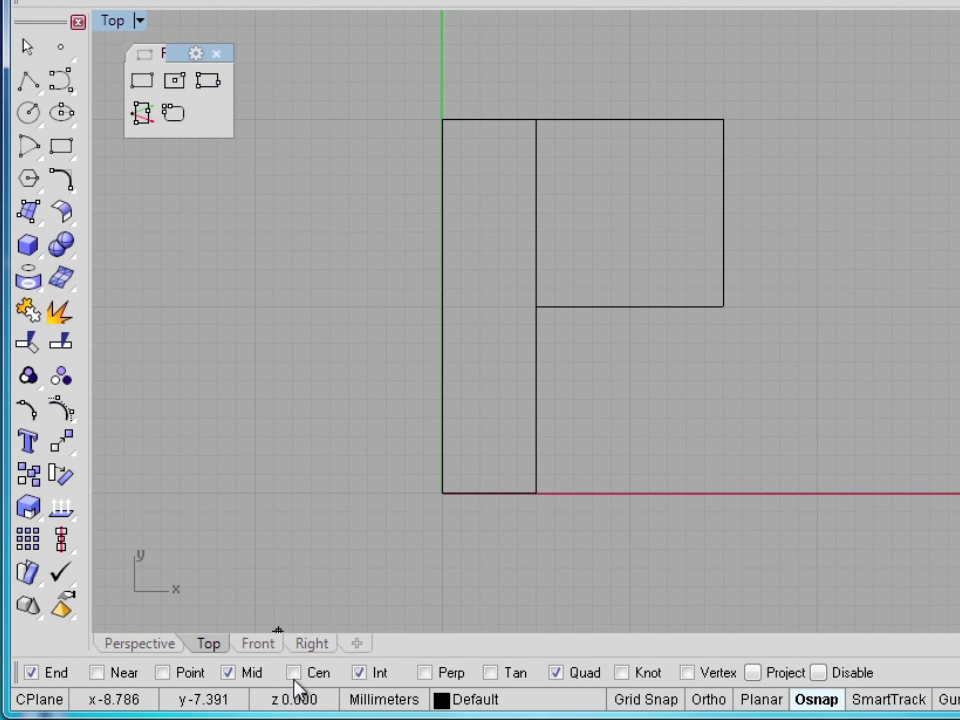
pyautogui.click(294, 674)
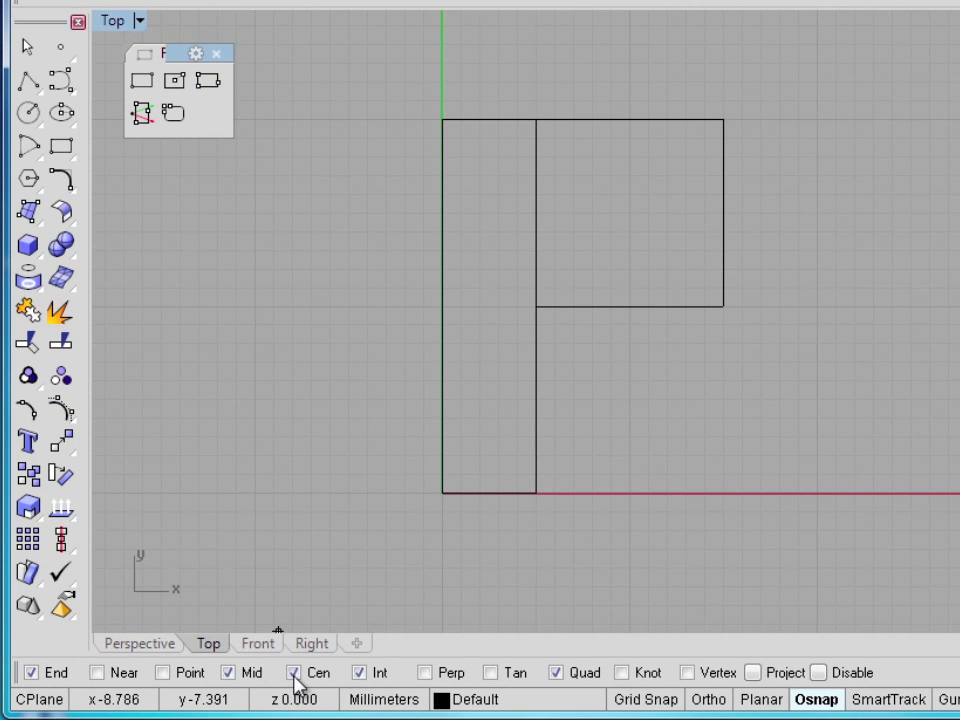
pyautogui.click(359, 673)
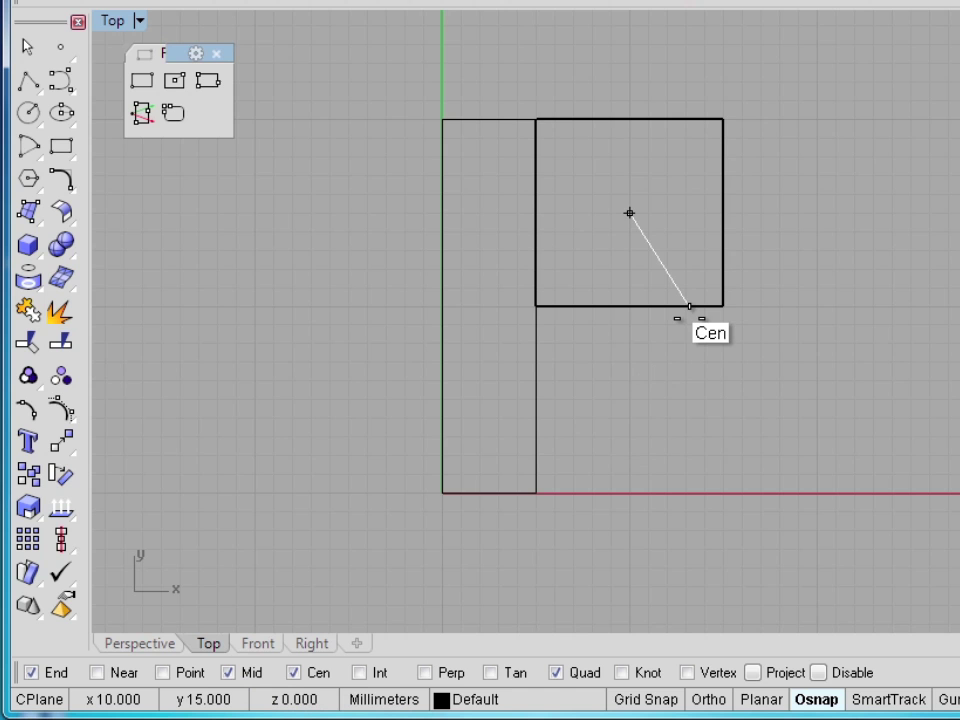
pyautogui.click(689, 306)
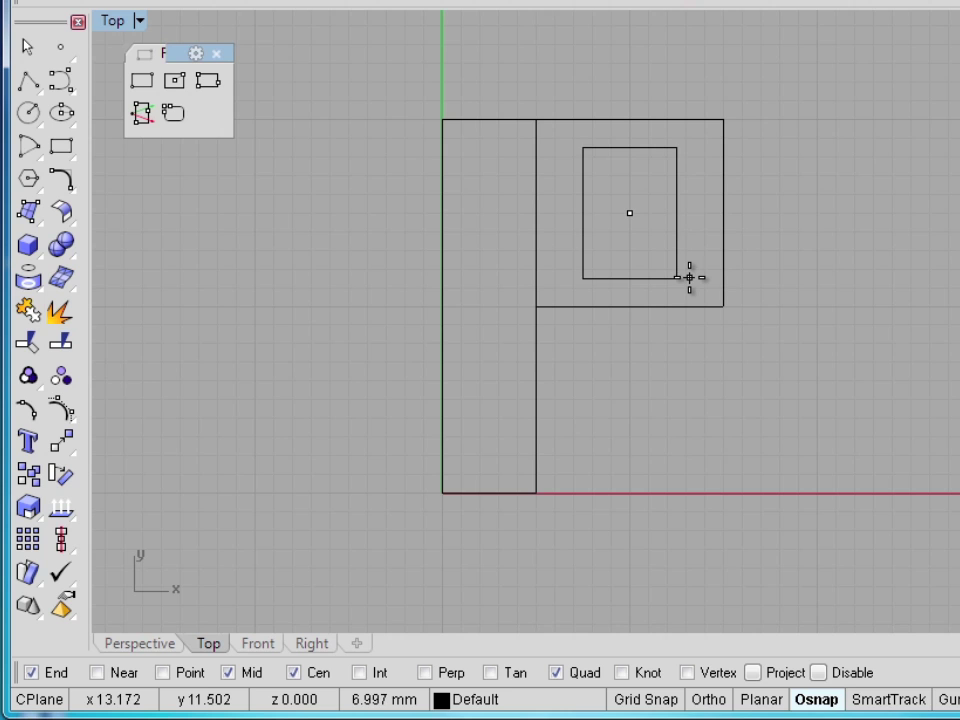
pyautogui.press('Return')
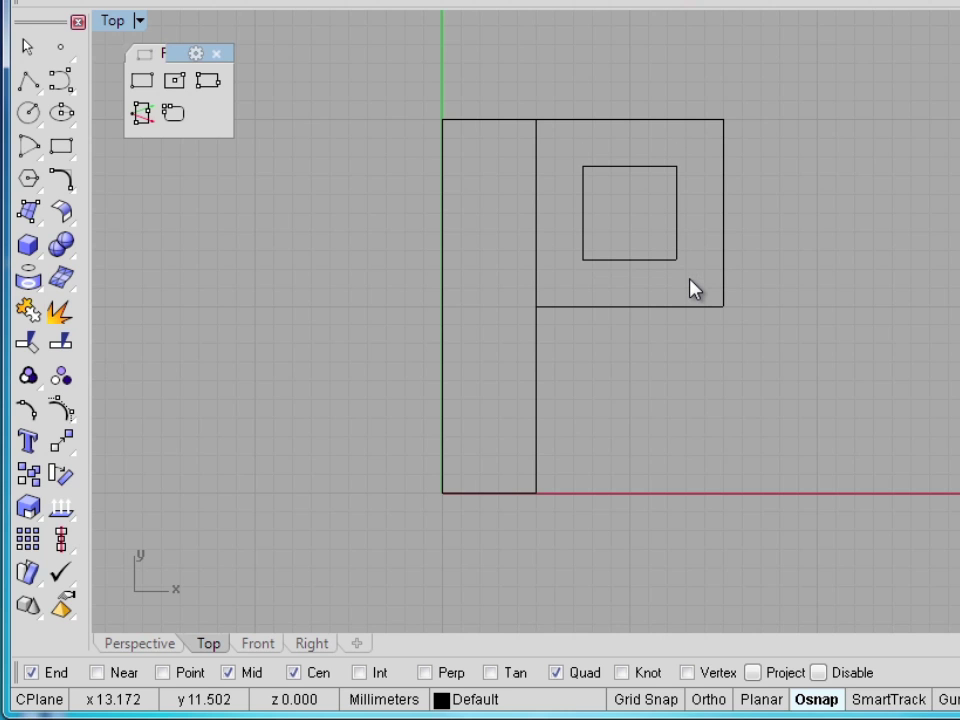
pyautogui.click(675, 264)
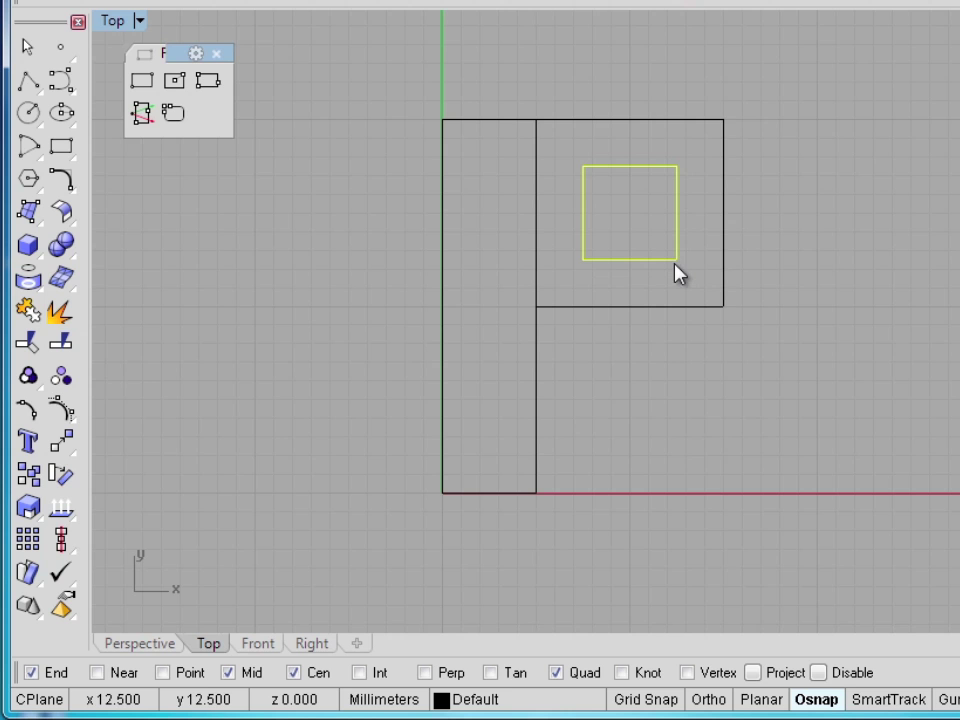
pyautogui.click(674, 307)
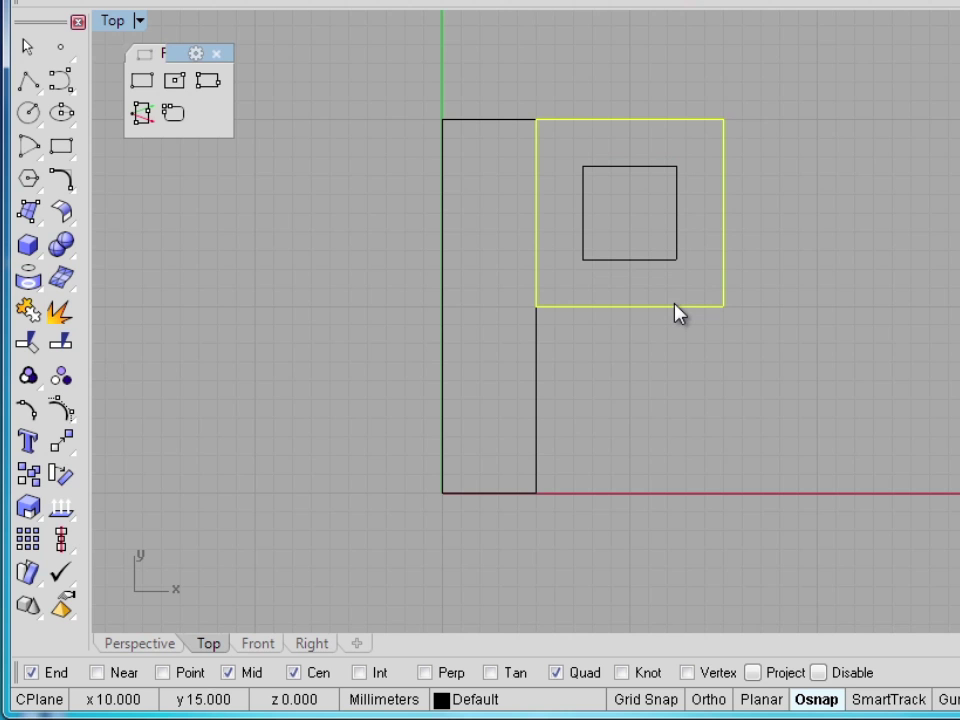
# Draw a large corner-to-corner rectangle starting below the x-axis, using the Rounded option with a corner radius of 8.
pyautogui.click(145, 85)
pyautogui.click(604, 523)
pyautogui.scroll(-1, 480, 289)
pyautogui.click(141, 79)
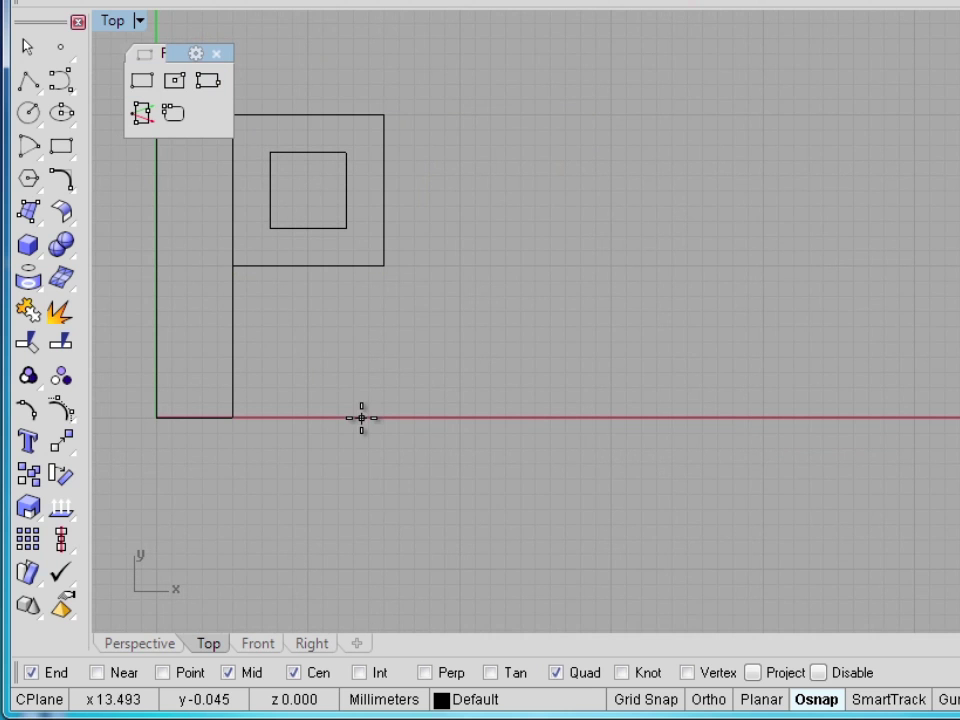
pyautogui.click(319, 507)
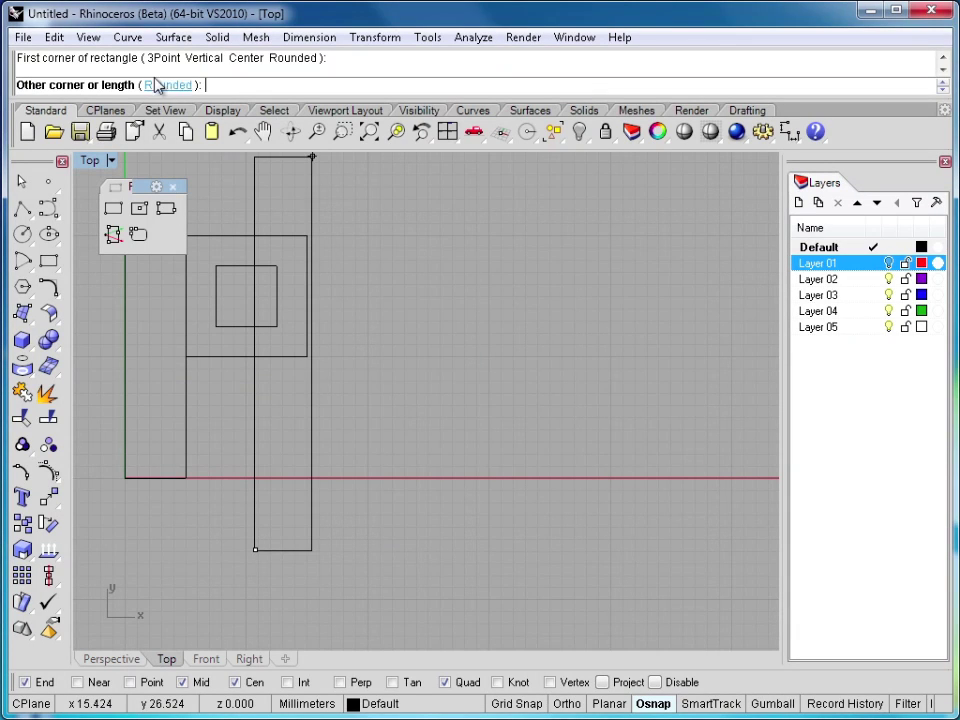
pyautogui.click(168, 86)
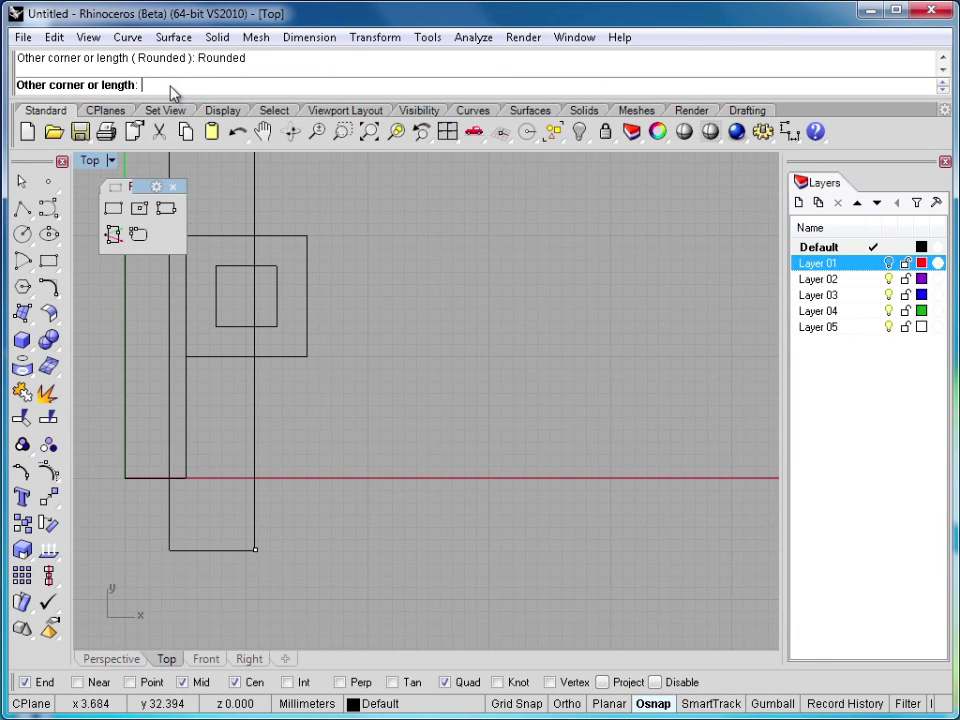
pyautogui.click(686, 178)
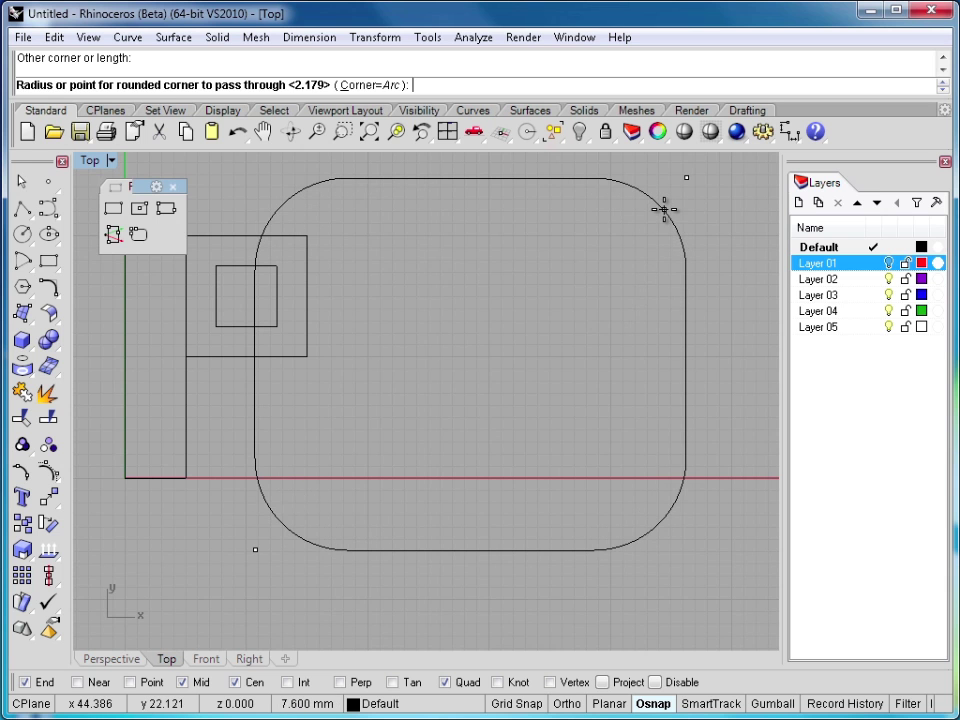
pyautogui.write('8')
pyautogui.press('Return')
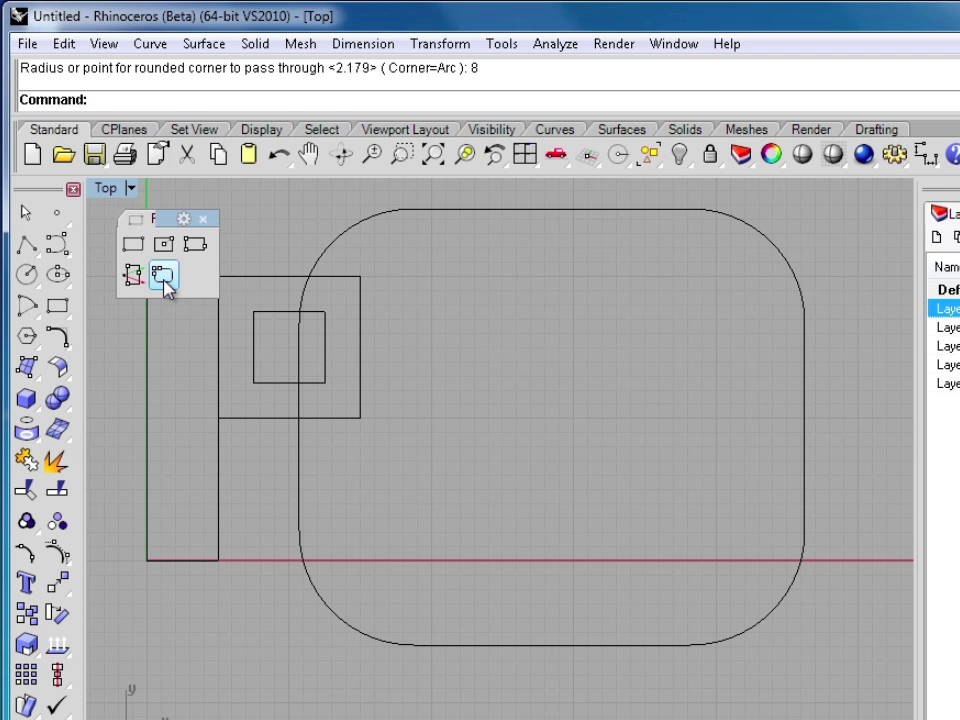
# Draw a rounded rectangle with conic corners, similar in size to and overlapping the large arc-cornered rectangle.
pyautogui.click(164, 281)
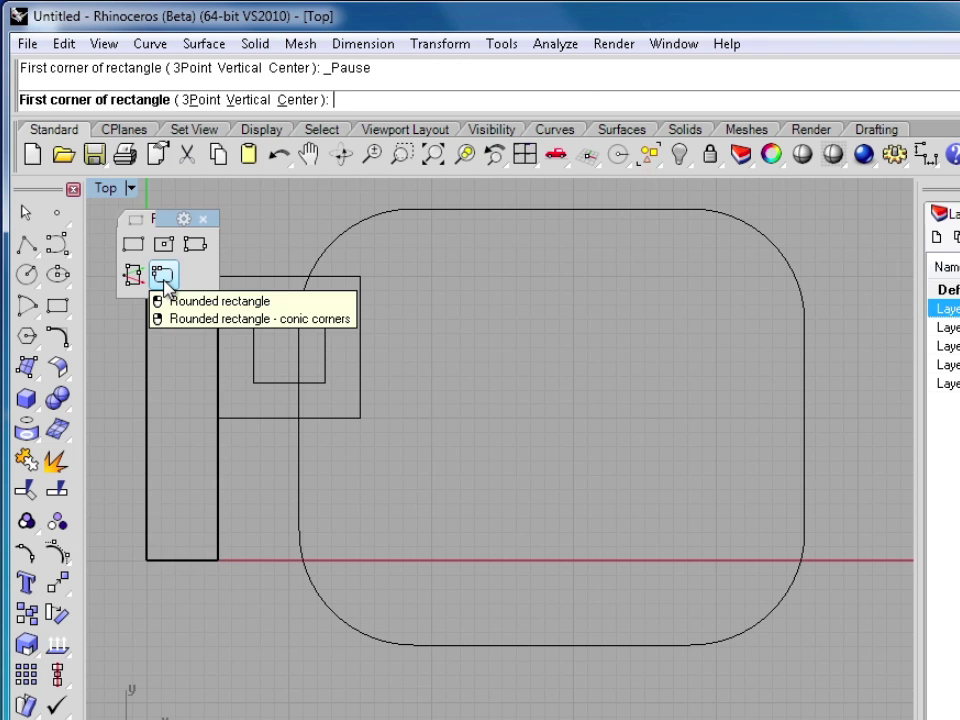
pyautogui.click(265, 680)
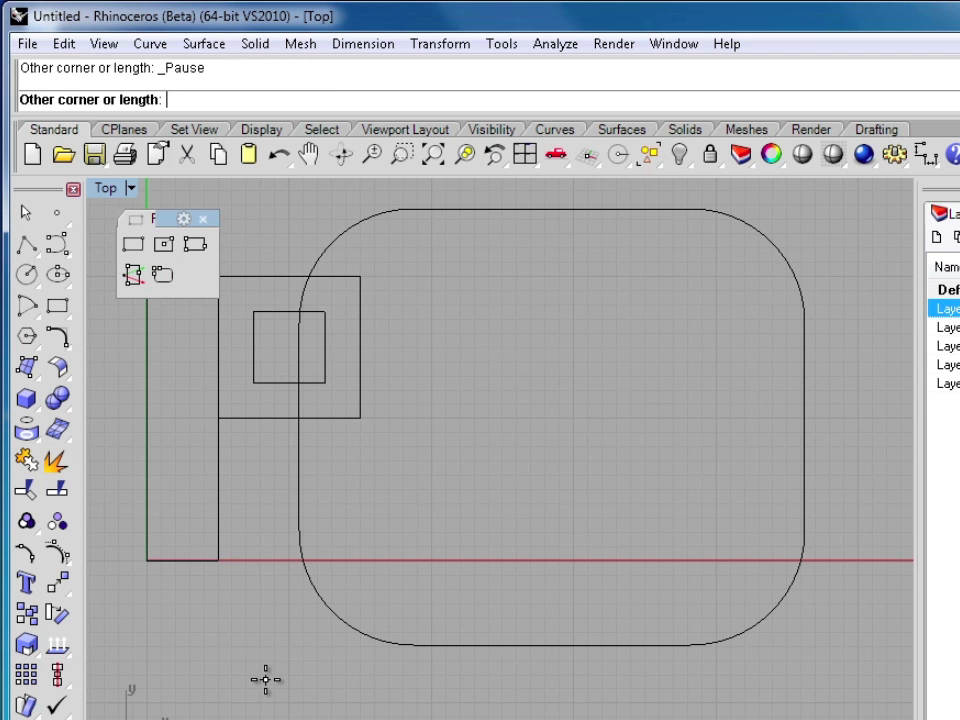
pyautogui.click(768, 245)
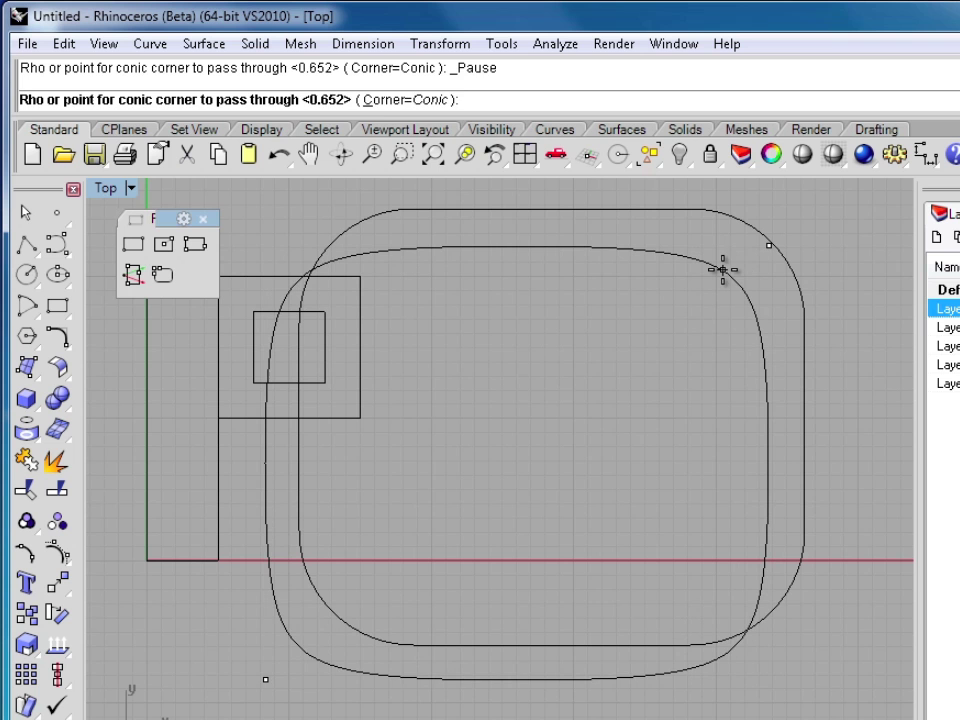
pyautogui.click(722, 269)
# Move the conic-cornered rectangle onto the arc-cornered one and select each curve in turn to compare their corners.
pyautogui.moveTo(758, 322); pyautogui.dragTo(793, 290)
pyautogui.click(706, 655)
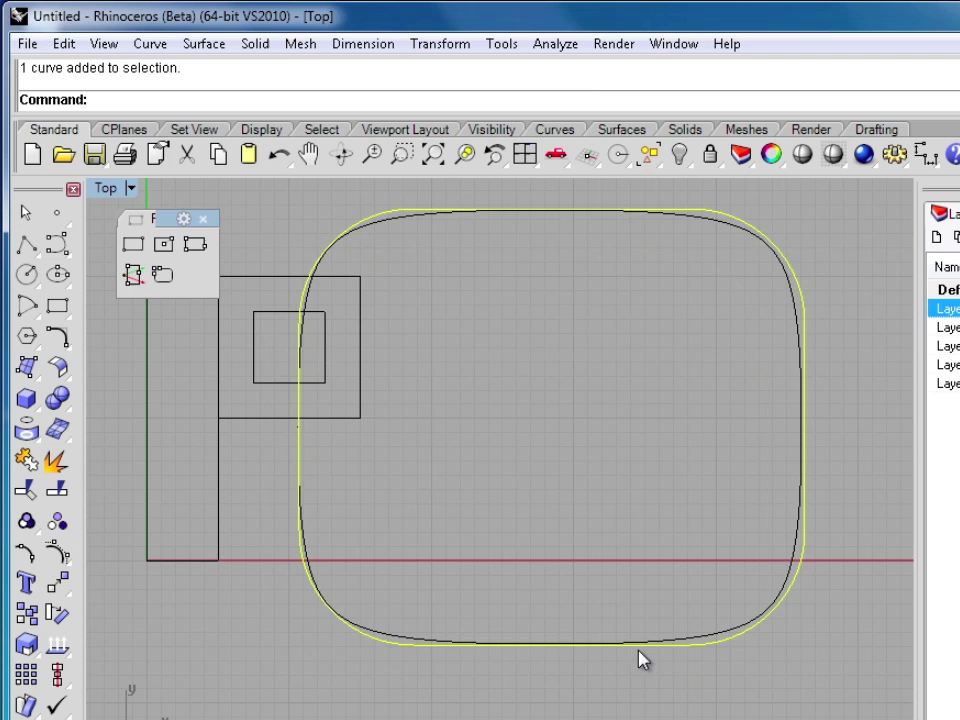
pyautogui.click(690, 641)
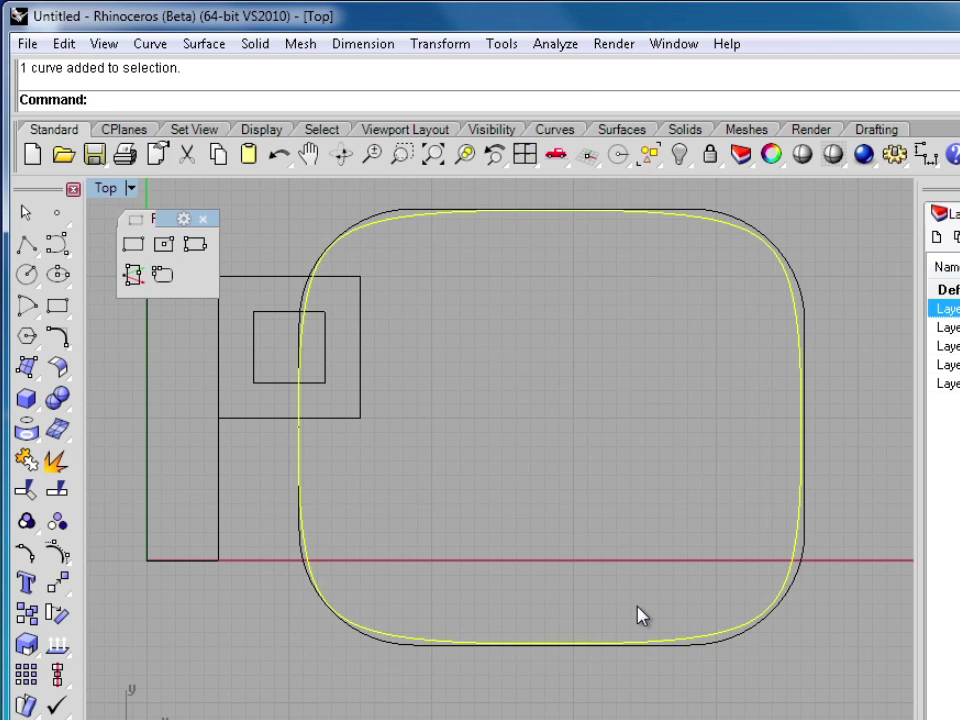
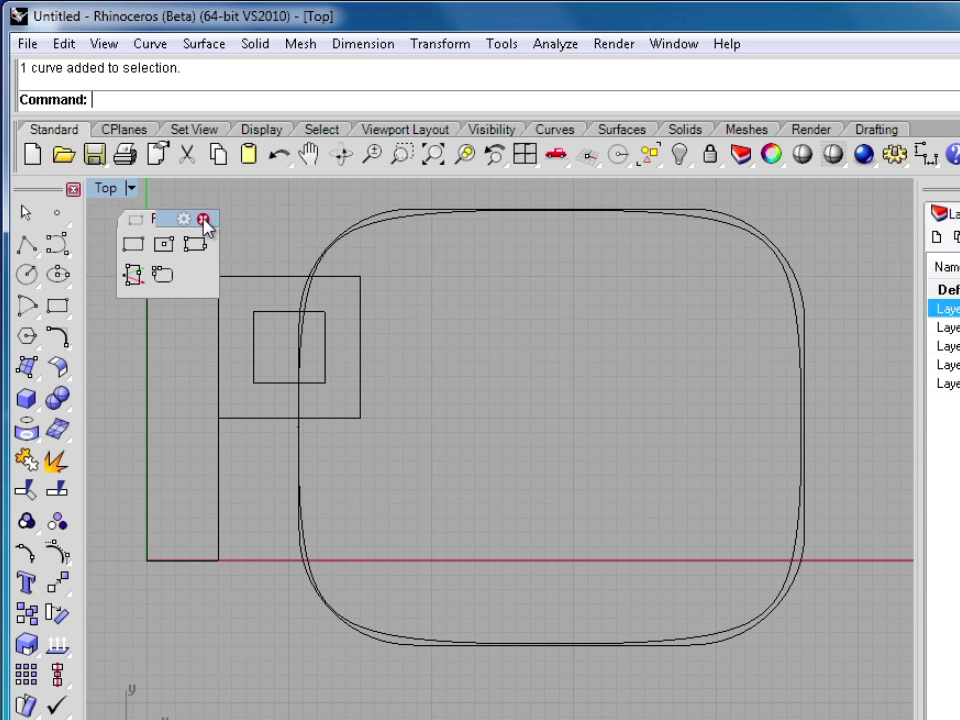
# Delete all the rectangles and replace the floating rectangle tools with the detached polygon tools.
pyautogui.click(204, 222)
pyautogui.moveTo(814, 715); pyautogui.dragTo(90, 258)
pyautogui.press('Delete')
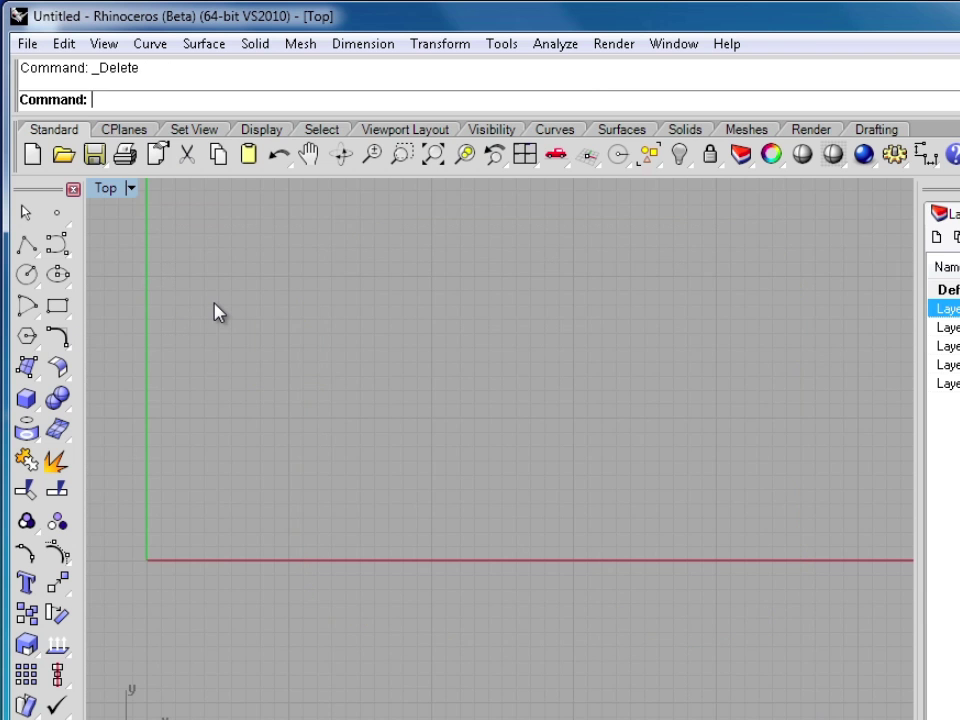
pyautogui.click(26, 336)
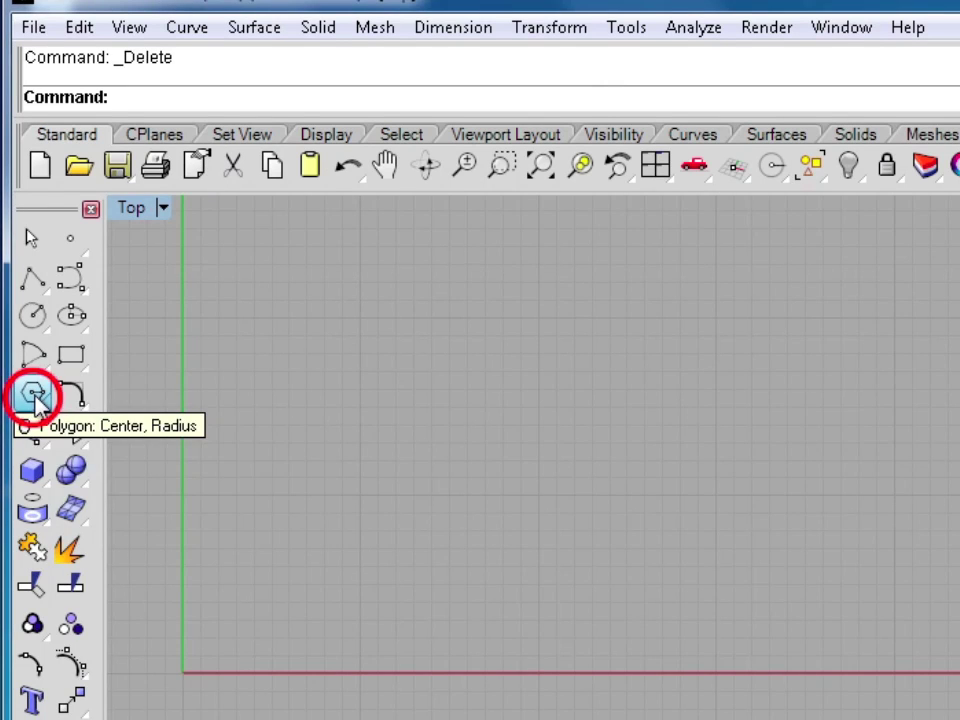
pyautogui.click(30, 365)
pyautogui.moveTo(75, 386); pyautogui.dragTo(205, 233)
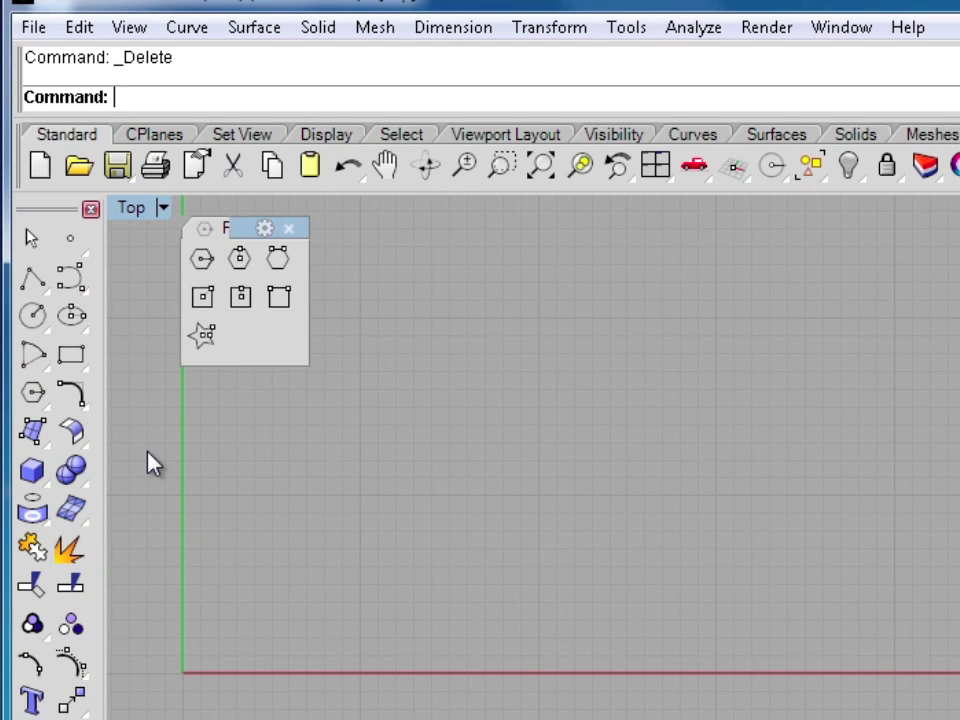
# Draw a 10-sided inscribed polygon from its center above the x-axis, with one corner horizontally to the right of the center.
pyautogui.click(202, 262)
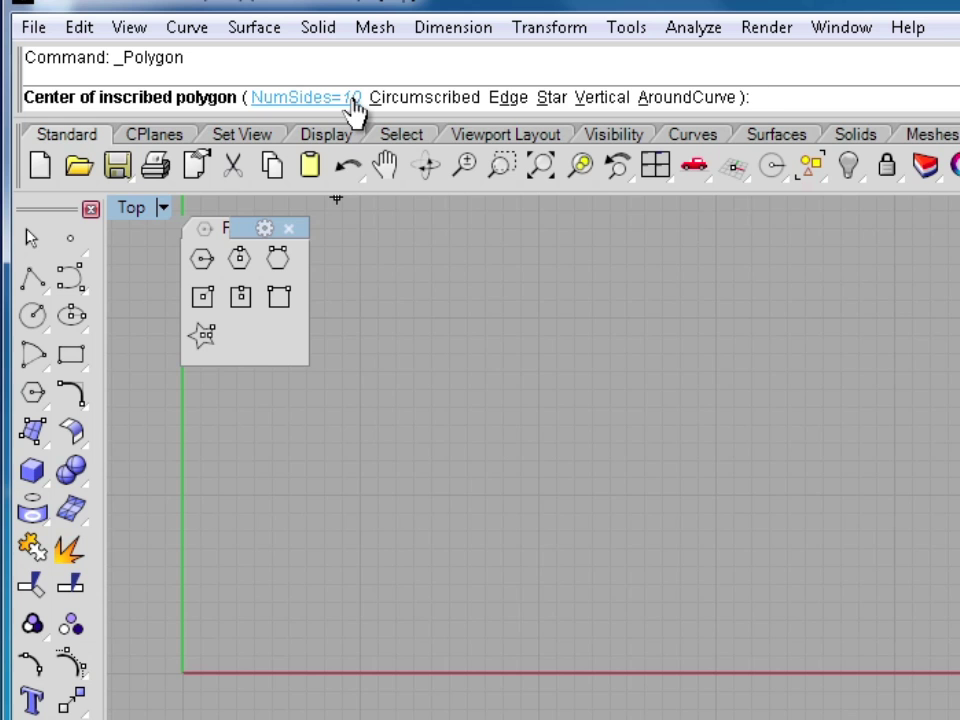
pyautogui.click(536, 498)
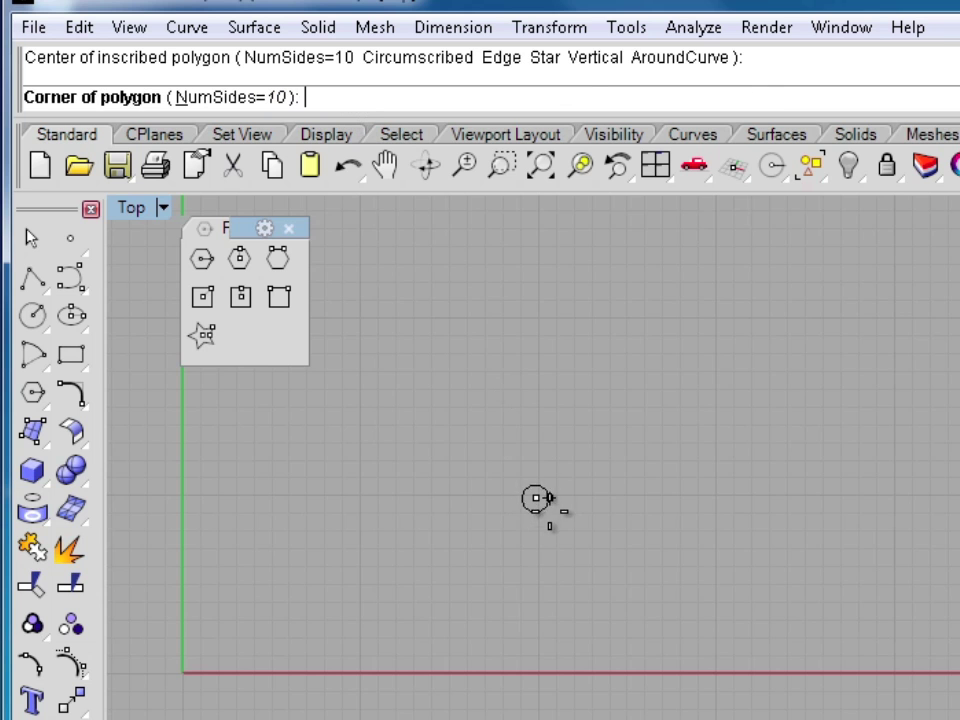
pyautogui.click(710, 618)
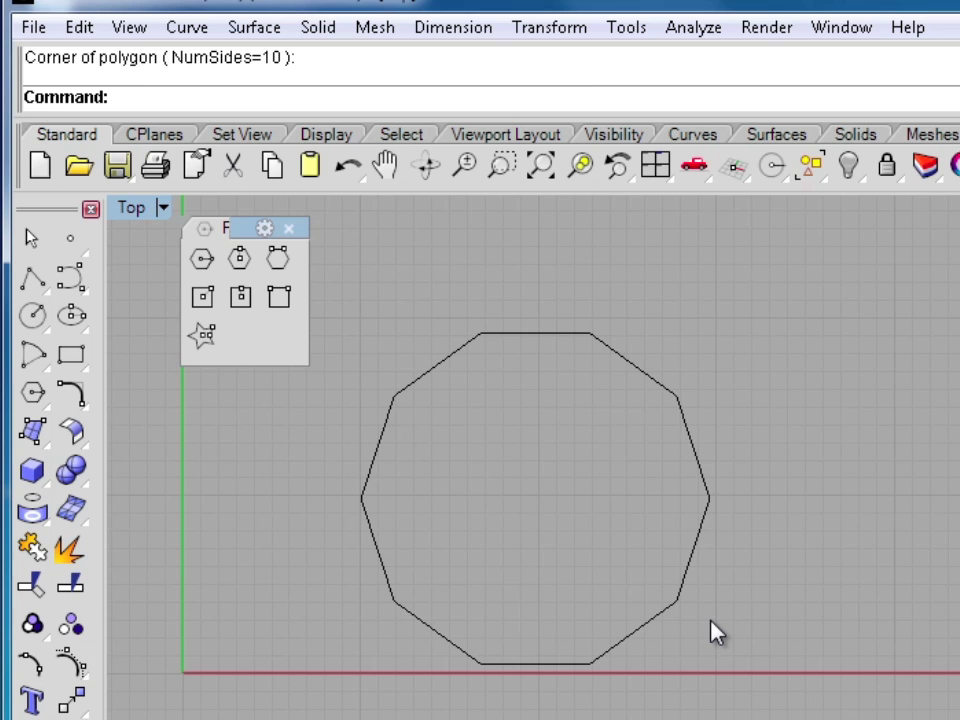
# Draw a 5-sided inscribed polygon inside the decagon from the same center, with one corner pointing straight up.
pyautogui.press('Return')
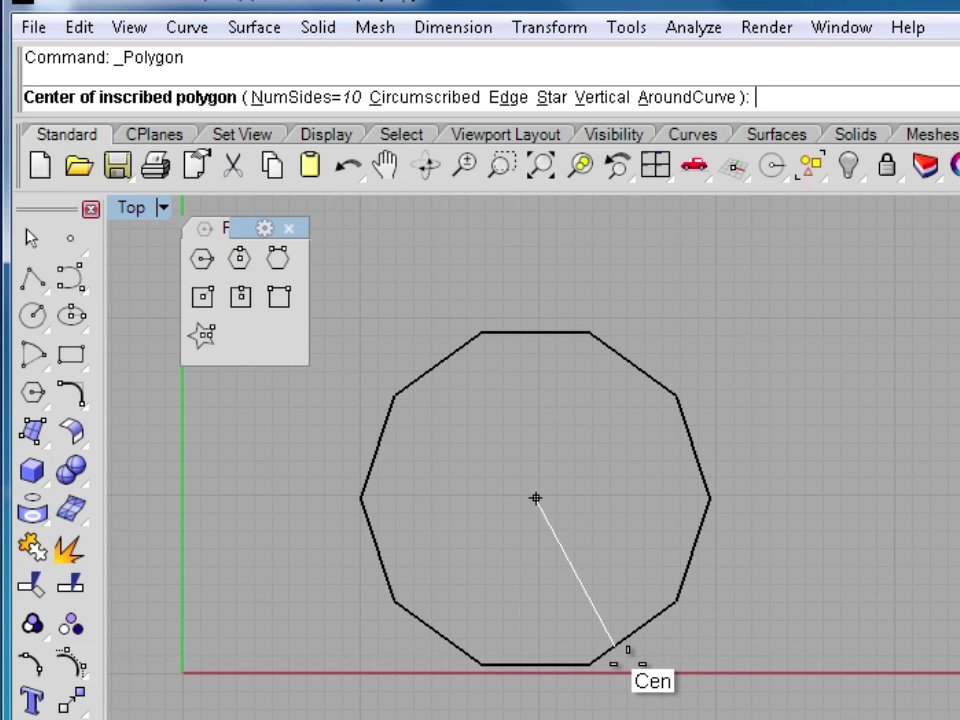
pyautogui.click(628, 663)
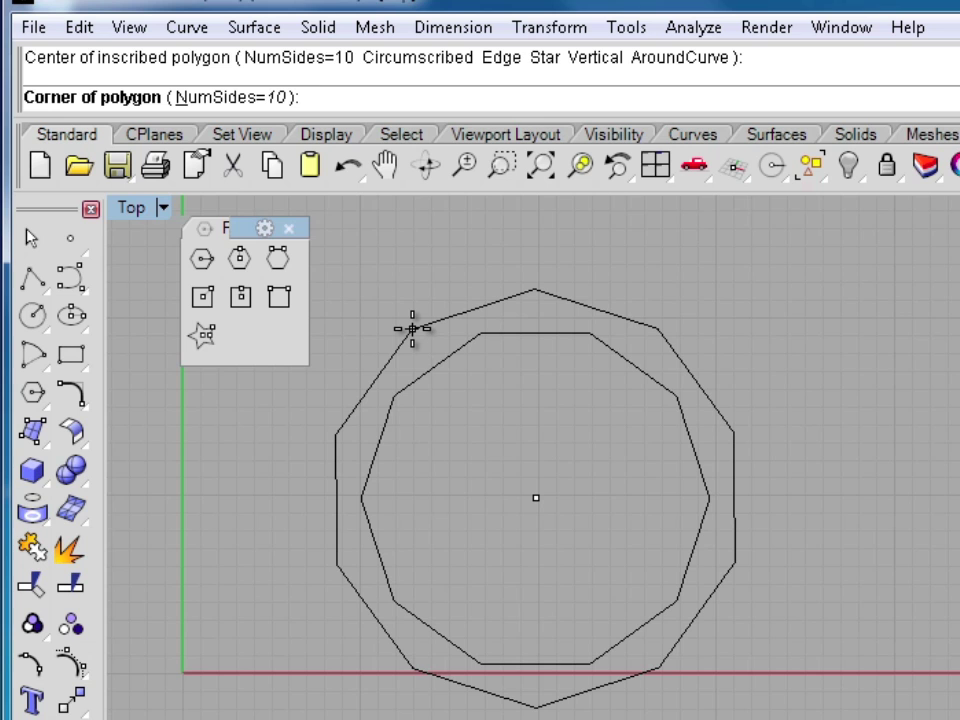
pyautogui.write('n')
pyautogui.press('Return')
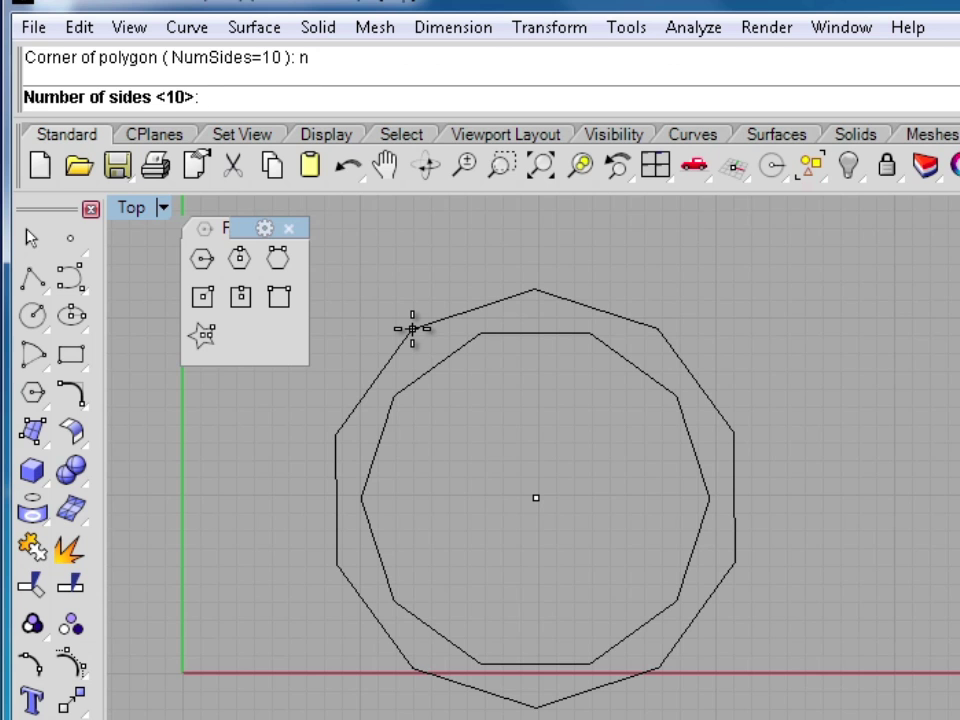
pyautogui.write('5')
pyautogui.press('Return')
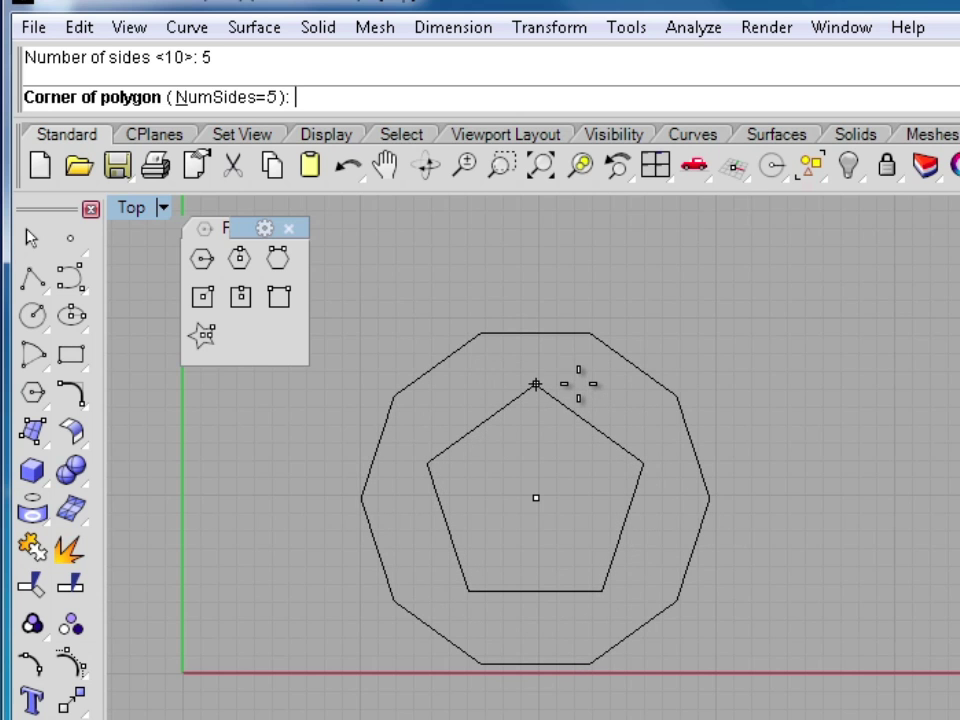
pyautogui.click(580, 388)
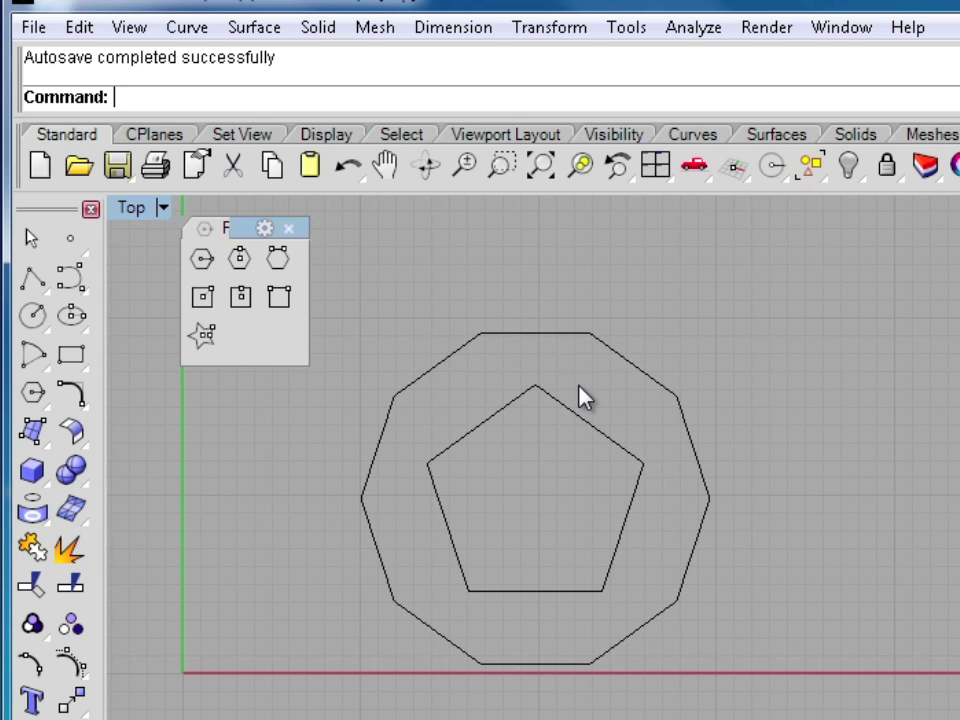
# Turn off the Mid snap and draw a 6-sided inscribed polygon around the decagon, sharing its center, with a corner straight up about 12 mm away.
pyautogui.press('Return')
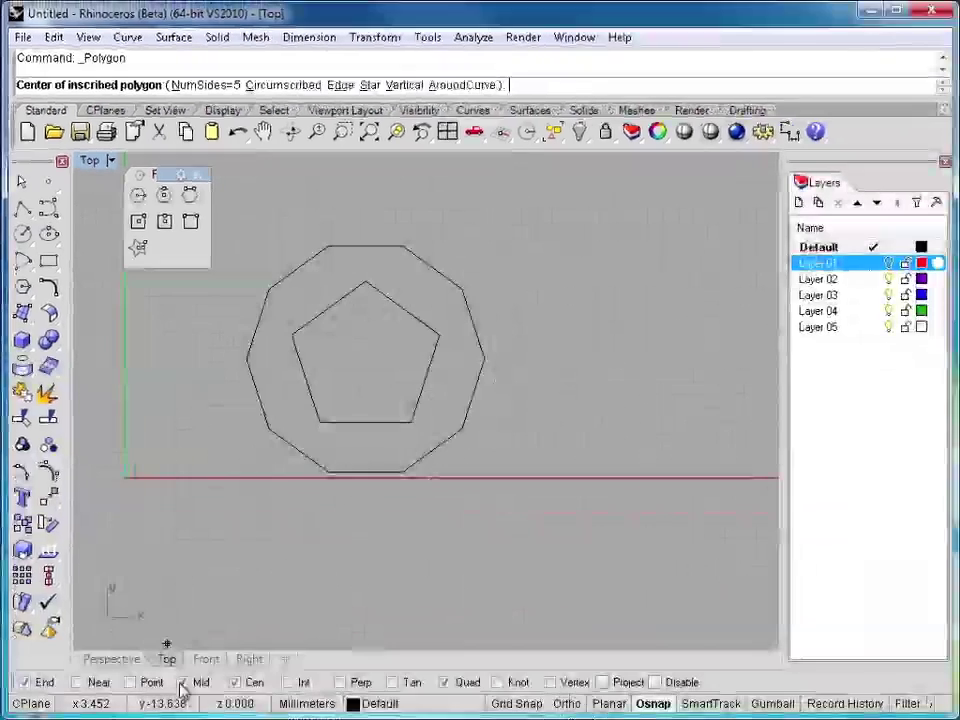
pyautogui.click(183, 682)
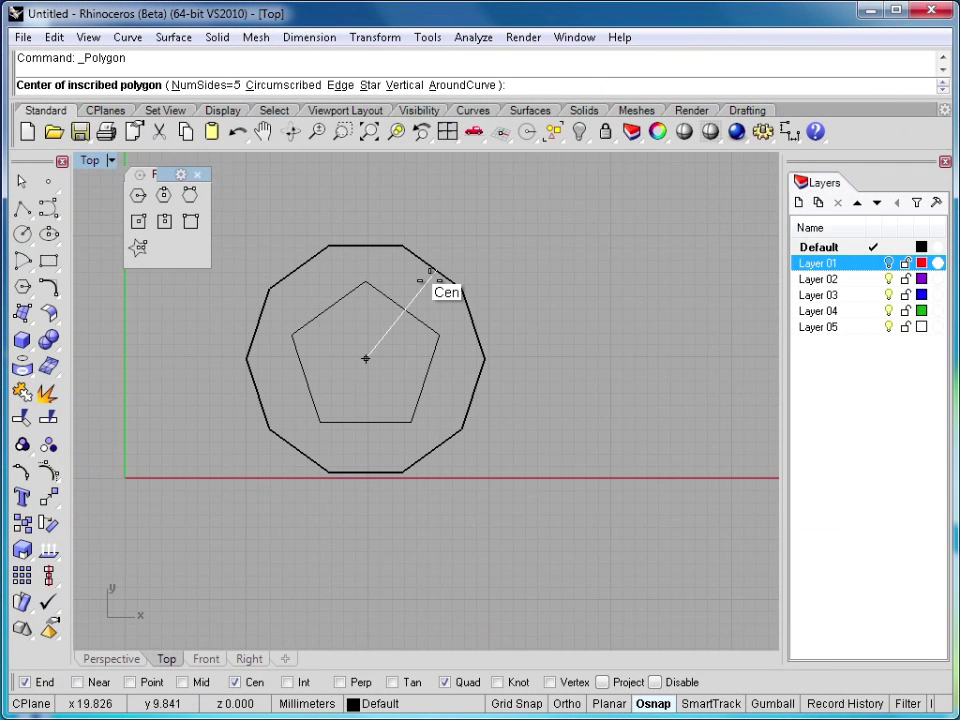
pyautogui.click(430, 272)
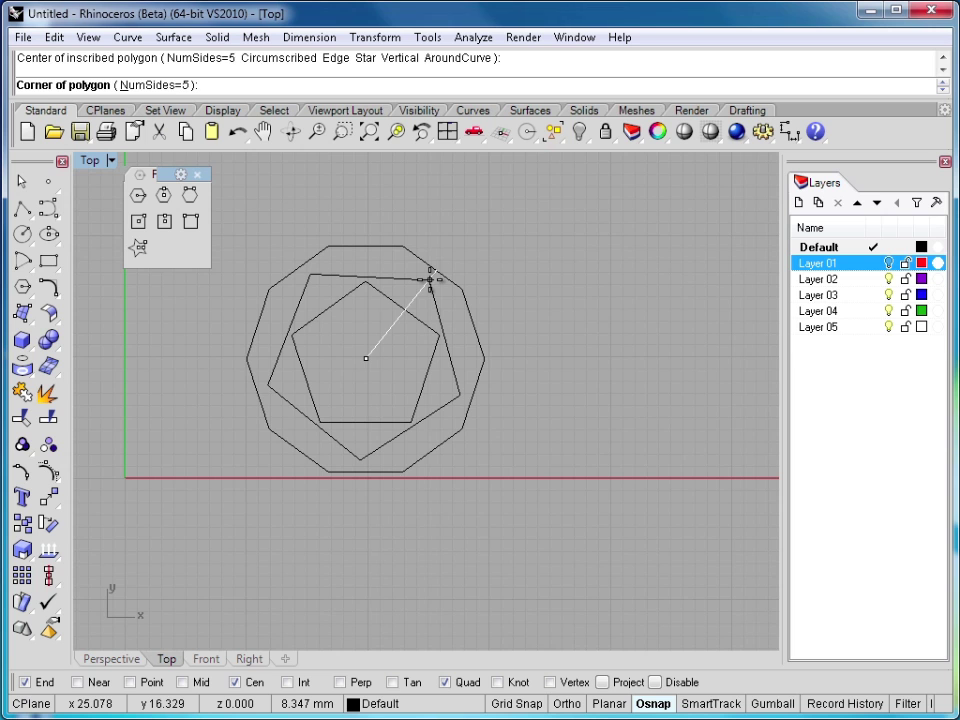
pyautogui.write('n')
pyautogui.press('Return')
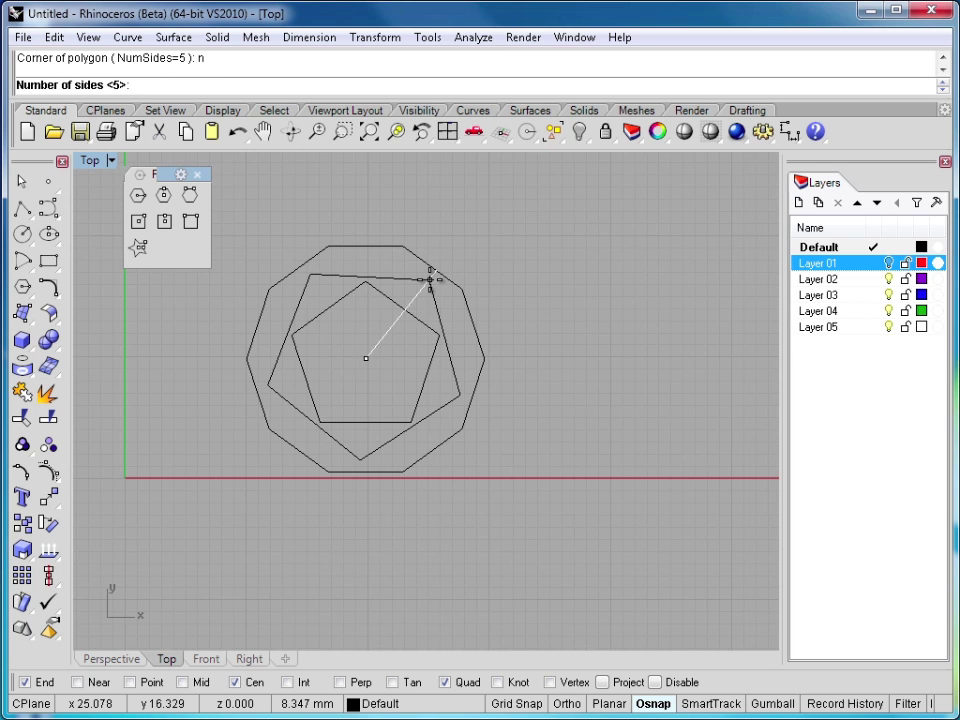
pyautogui.write('6')
pyautogui.press('Return')
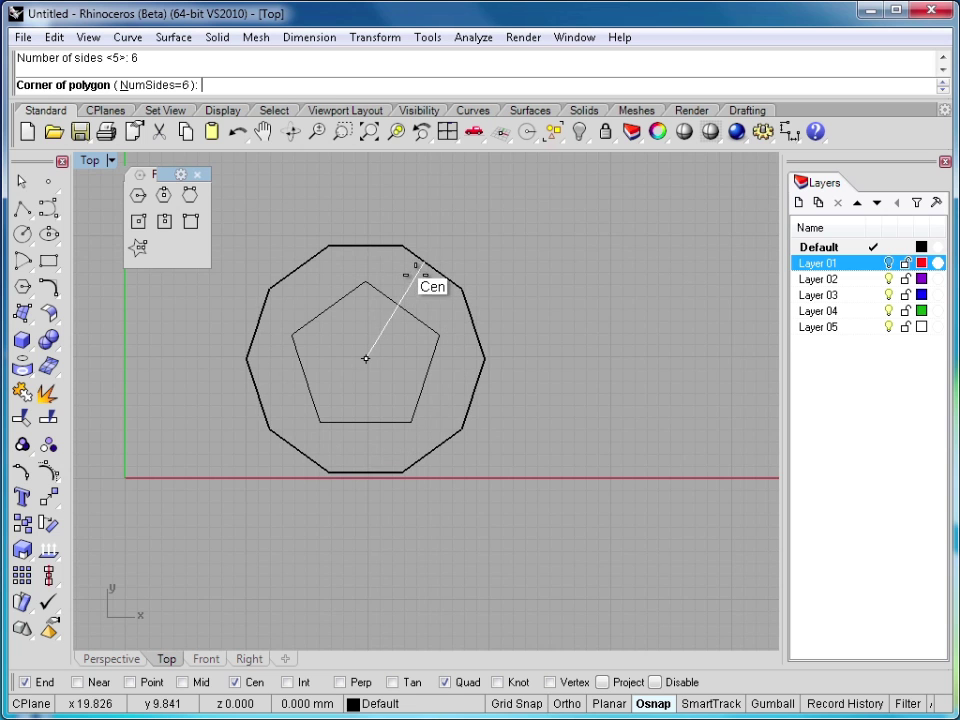
pyautogui.press('F8')
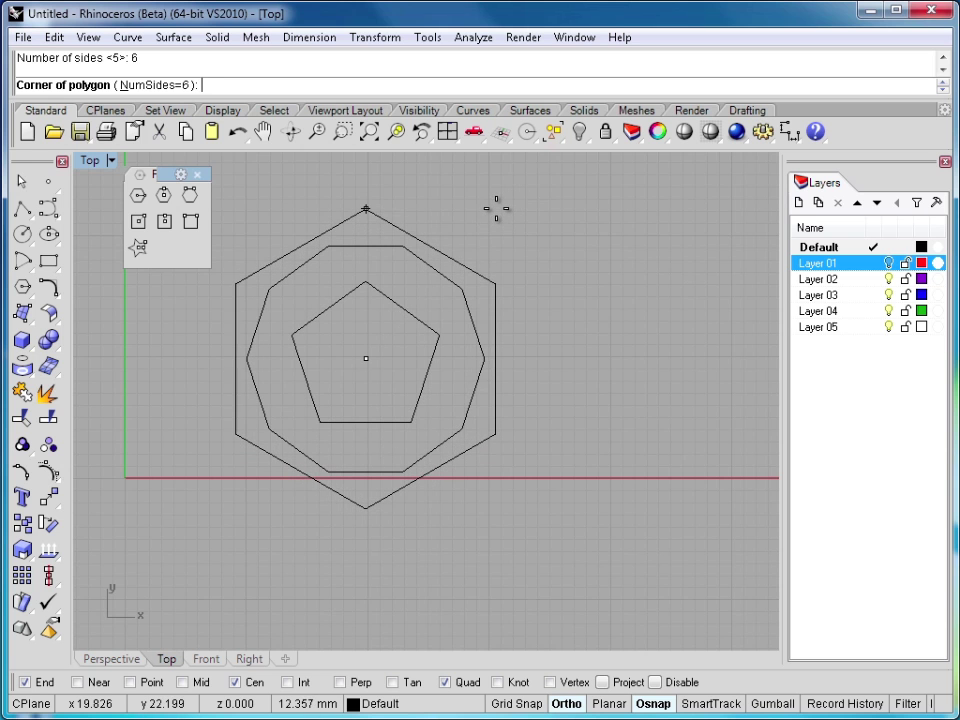
pyautogui.keyDown('shift'); pyautogui.click(494, 210); pyautogui.keyUp('shift')
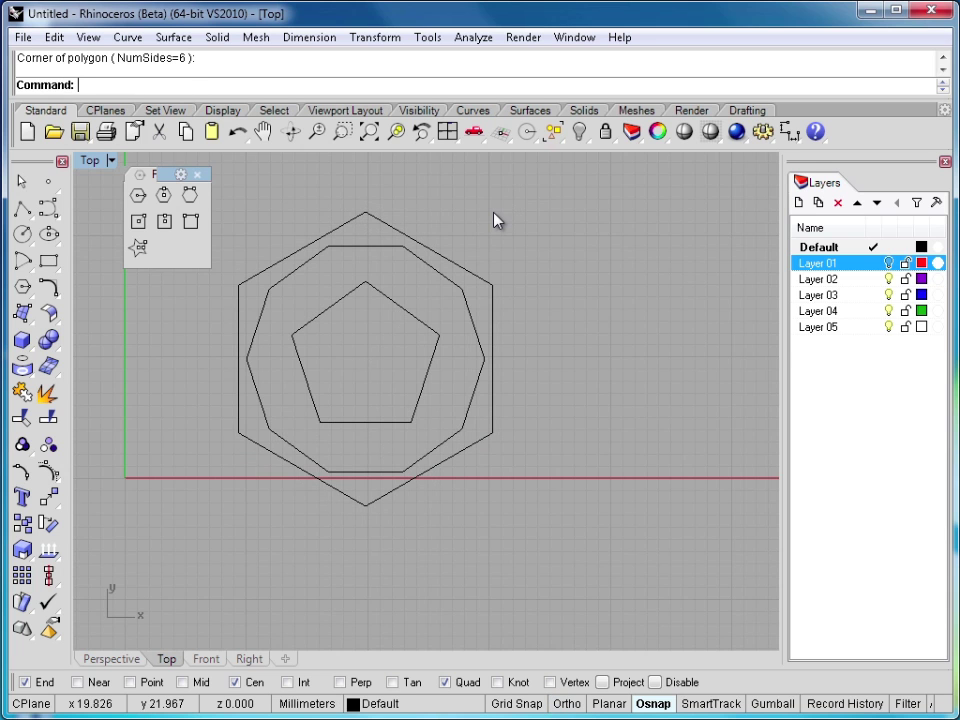
# Draw a circumscribed hexagon around the existing one from the same center, with an edge midpoint horizontally to the right of the center.
pyautogui.press('Return')
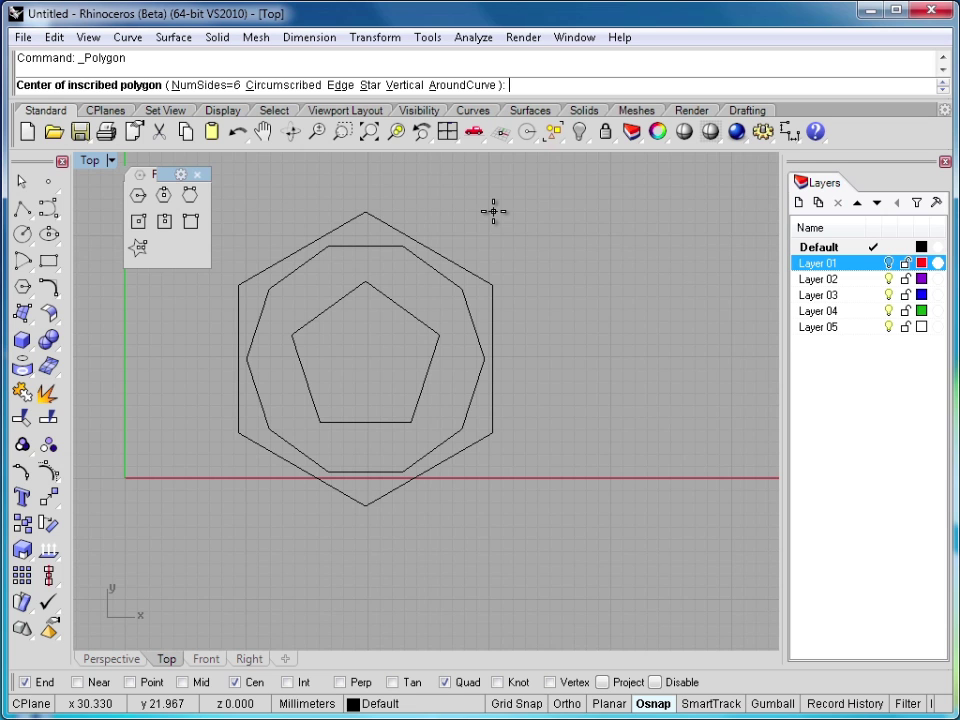
pyautogui.click(308, 95)
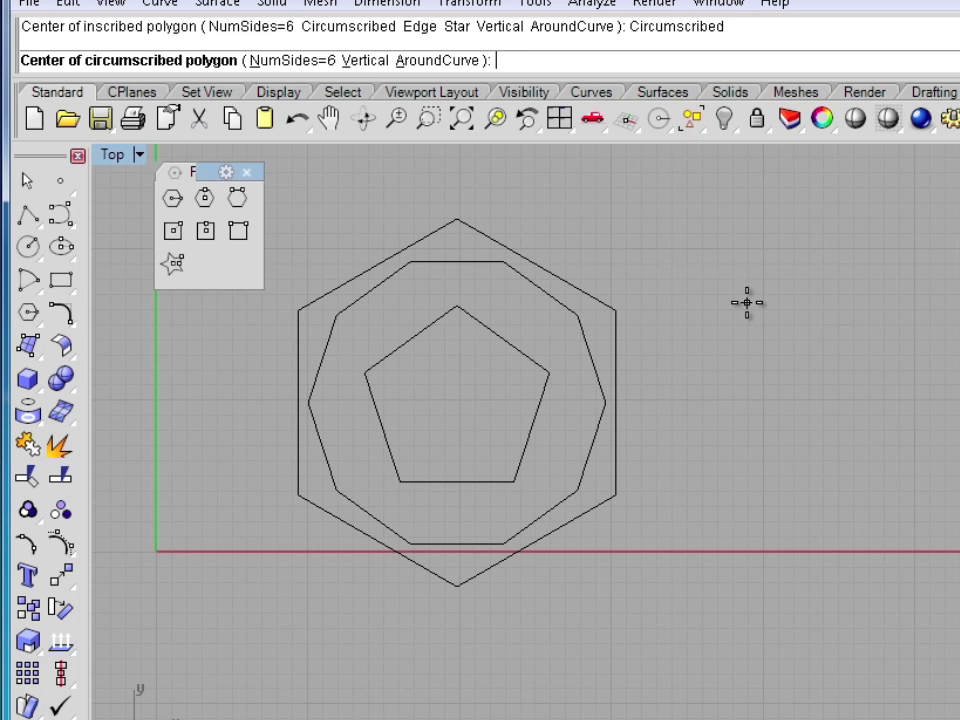
pyautogui.click(591, 441)
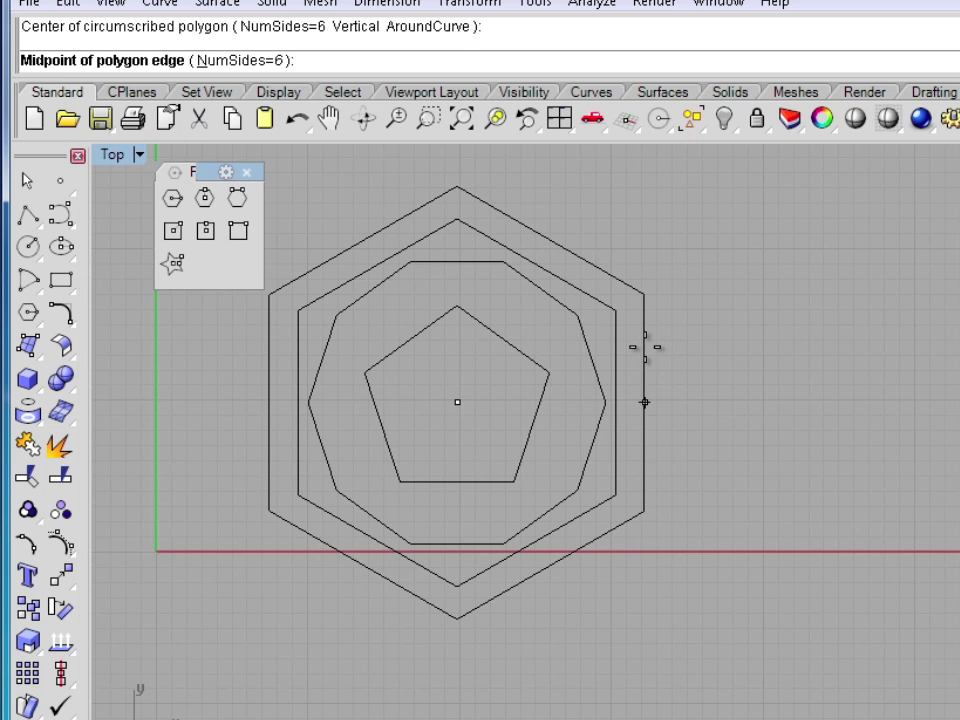
pyautogui.click(652, 351)
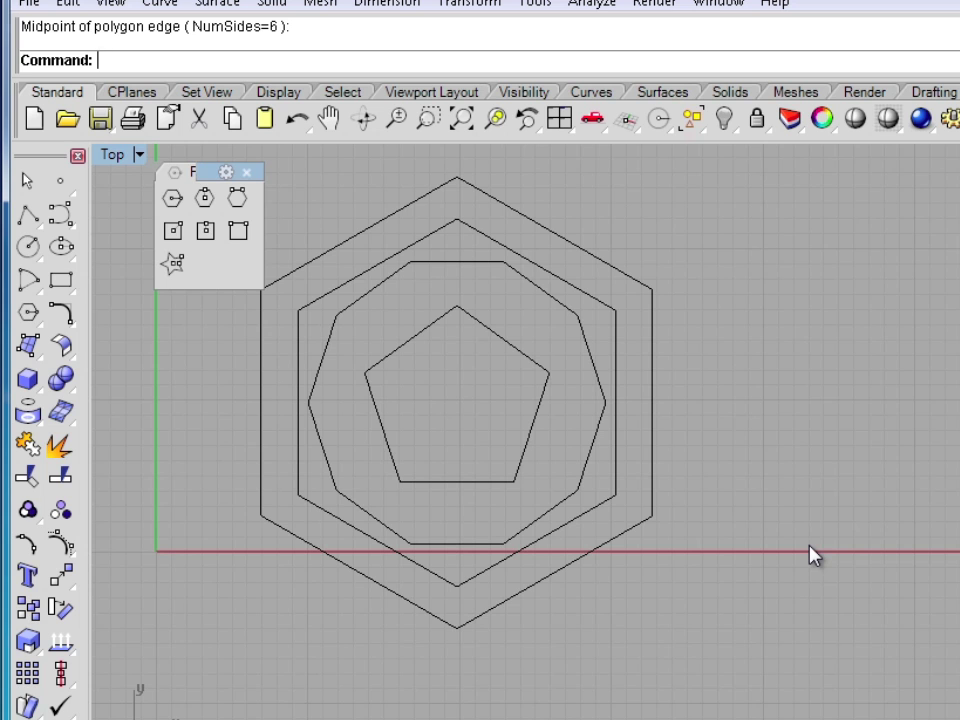
# Draw a 40-sided inscribed polygon to the right of the hexagons, with one corner straight above its center.
pyautogui.rightClick(750, 563)
pyautogui.click(284, 64)
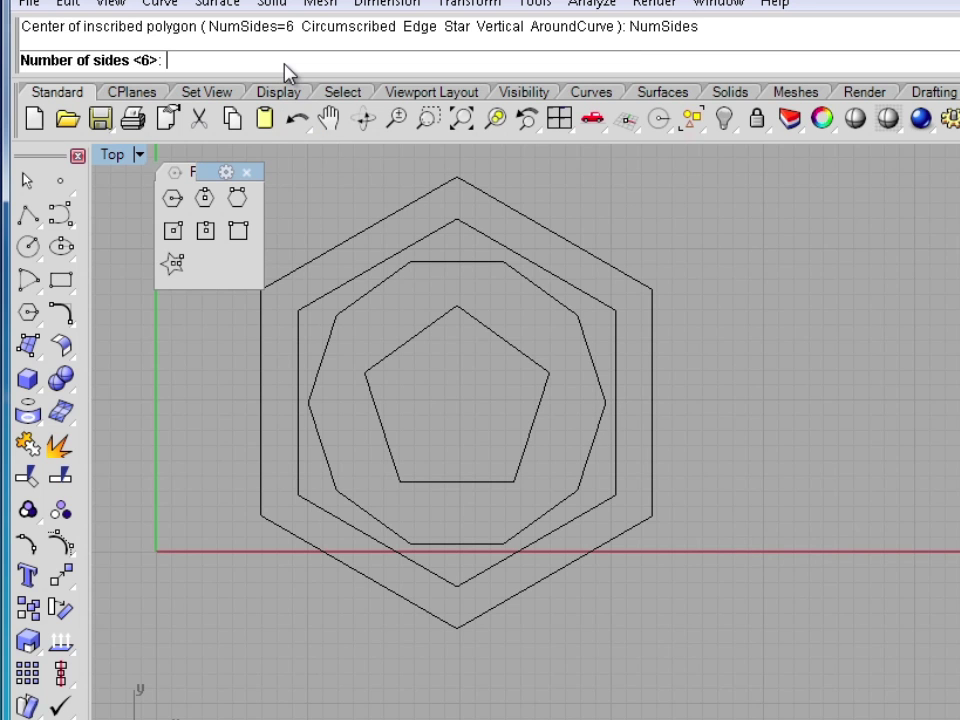
pyautogui.write('40')
pyautogui.press('Return')
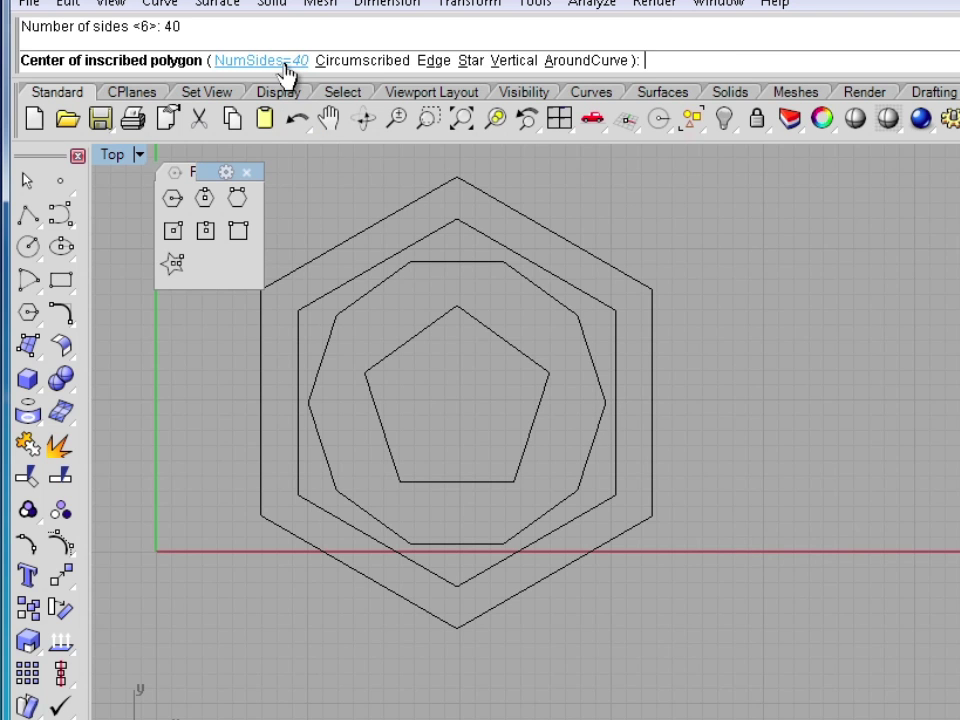
pyautogui.click(834, 494)
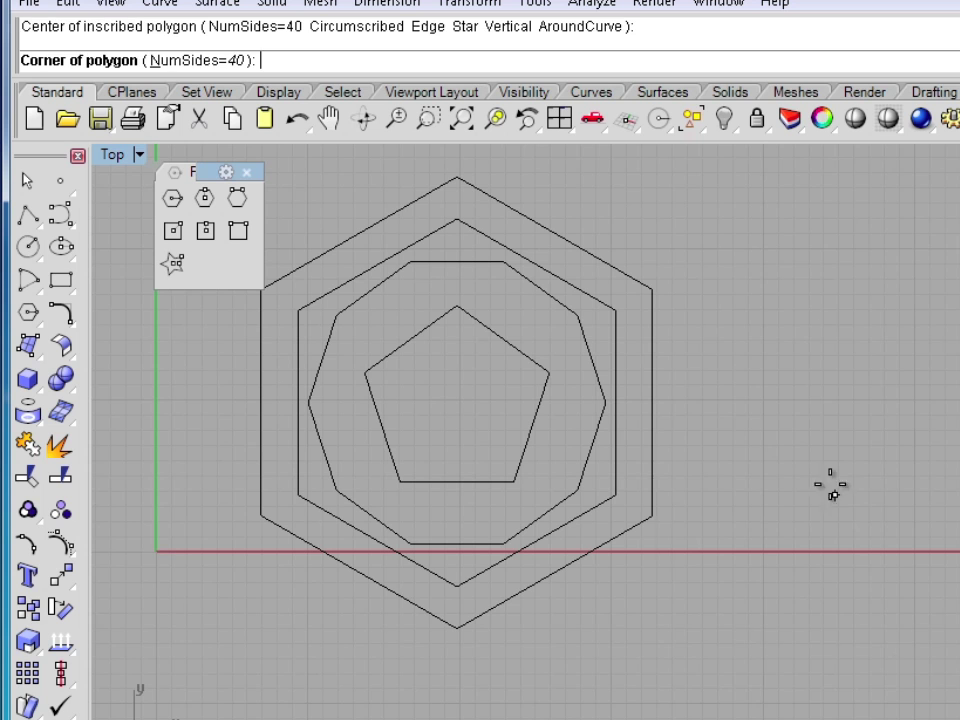
pyautogui.click(834, 313)
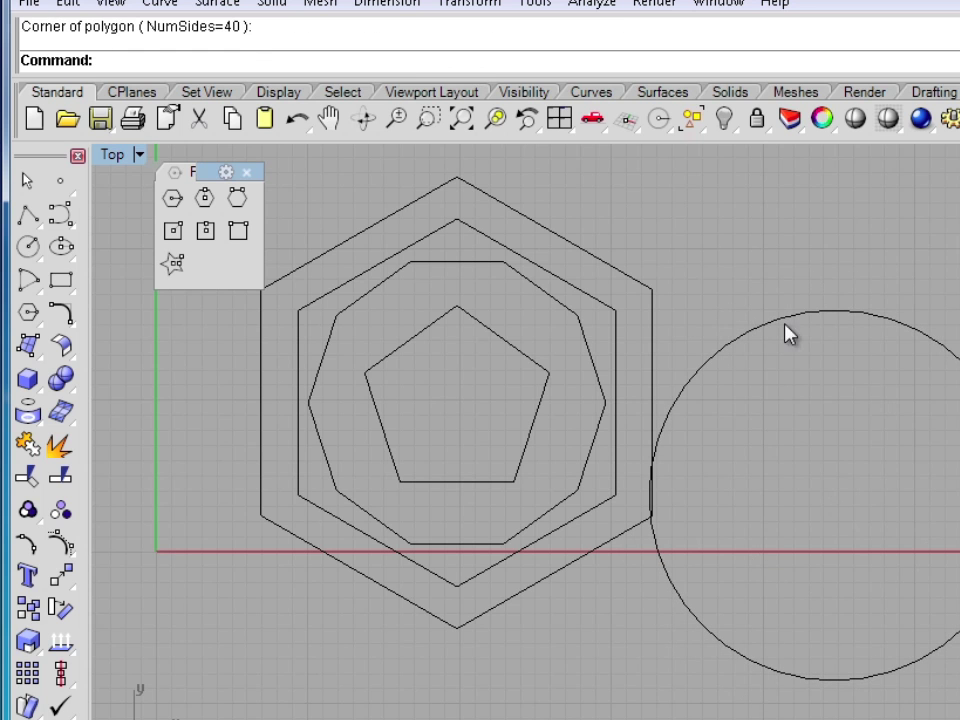
# Explode the 40-sided polygon and select several of its straight segments one after another.
pyautogui.scroll(5, 815, 315)
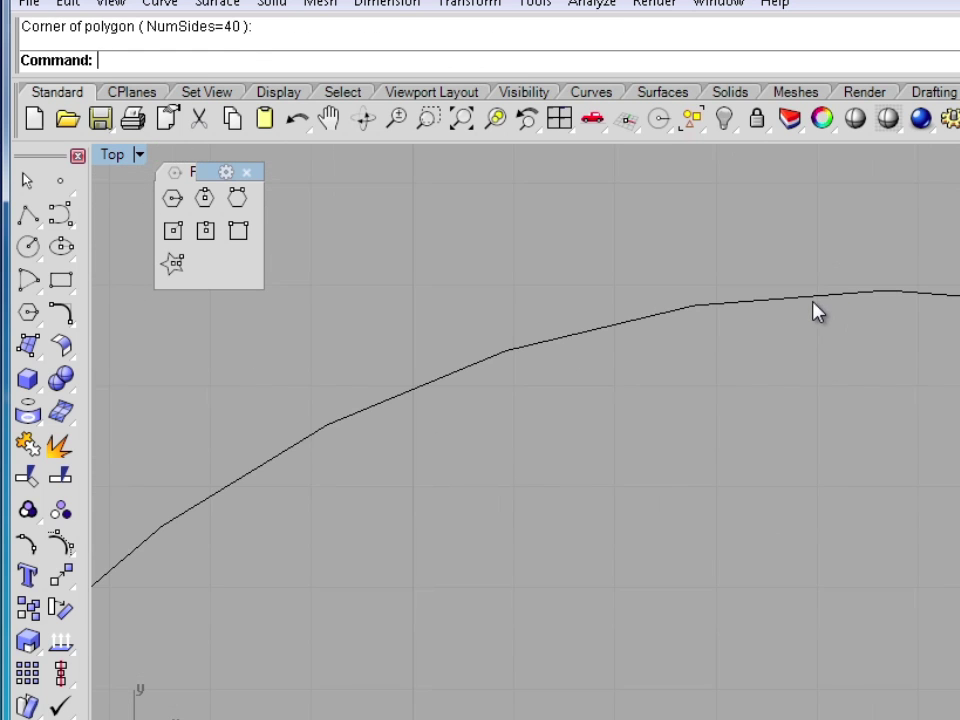
pyautogui.click(581, 337)
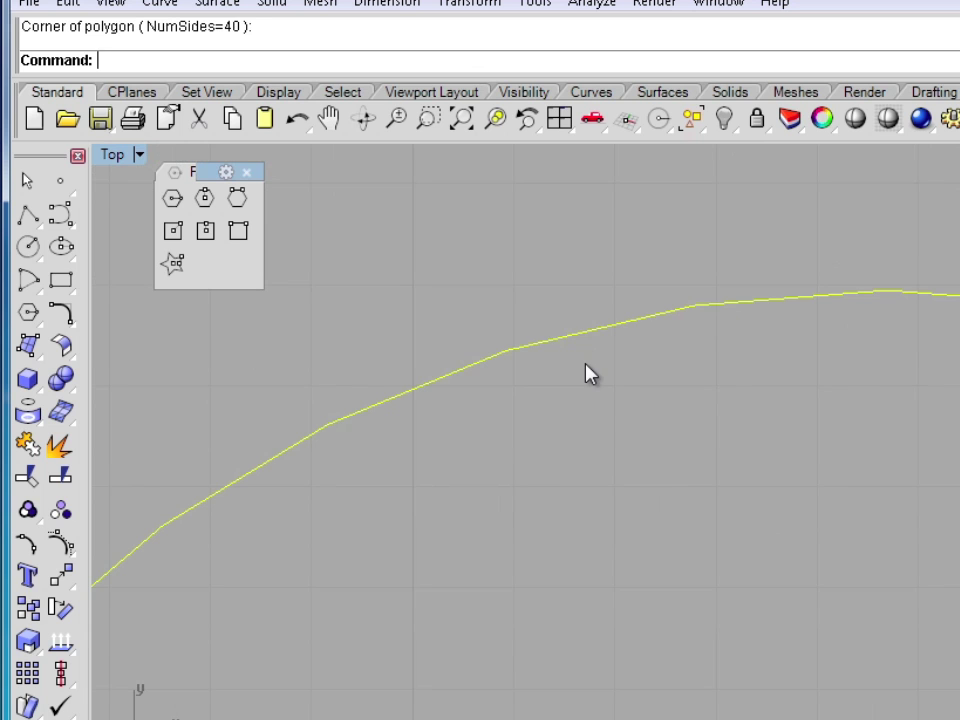
pyautogui.middleClick(587, 373)
pyautogui.click(613, 403)
pyautogui.click(641, 320)
pyautogui.click(754, 301)
pyautogui.click(410, 387)
pyautogui.click(288, 453)
pyautogui.scroll(-10, 300, 470)
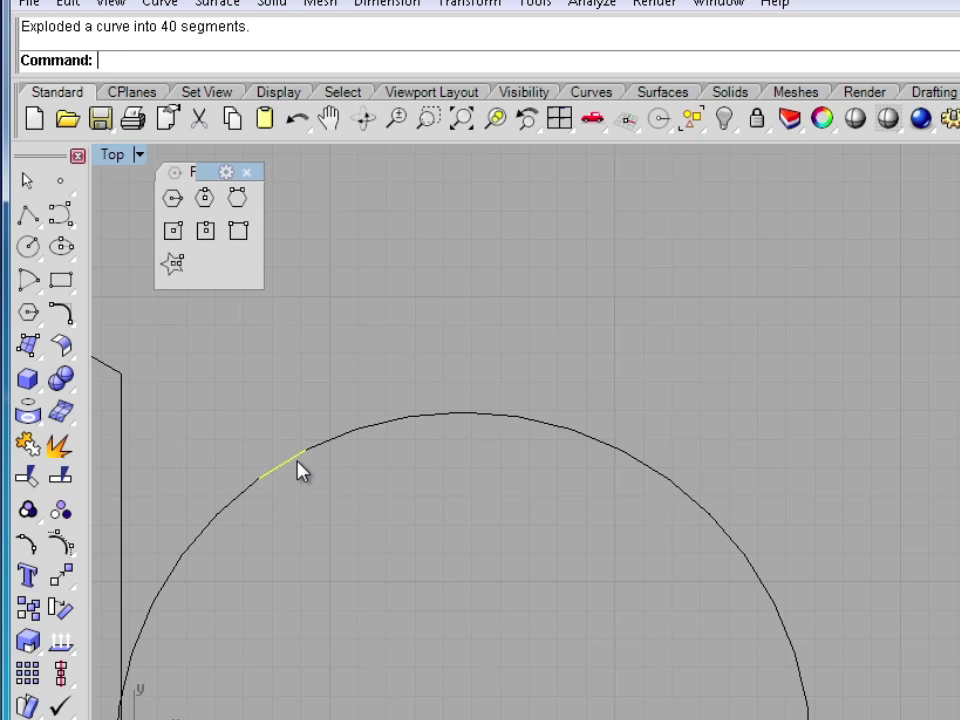
# Delete all the polygons and the exploded segments.
pyautogui.moveTo(334, 469); pyautogui.dragTo(626, 369, button='right')
pyautogui.scroll(-2, 630, 380)
pyautogui.moveTo(898, 688); pyautogui.dragTo(325, 208)
pyautogui.press('Delete')
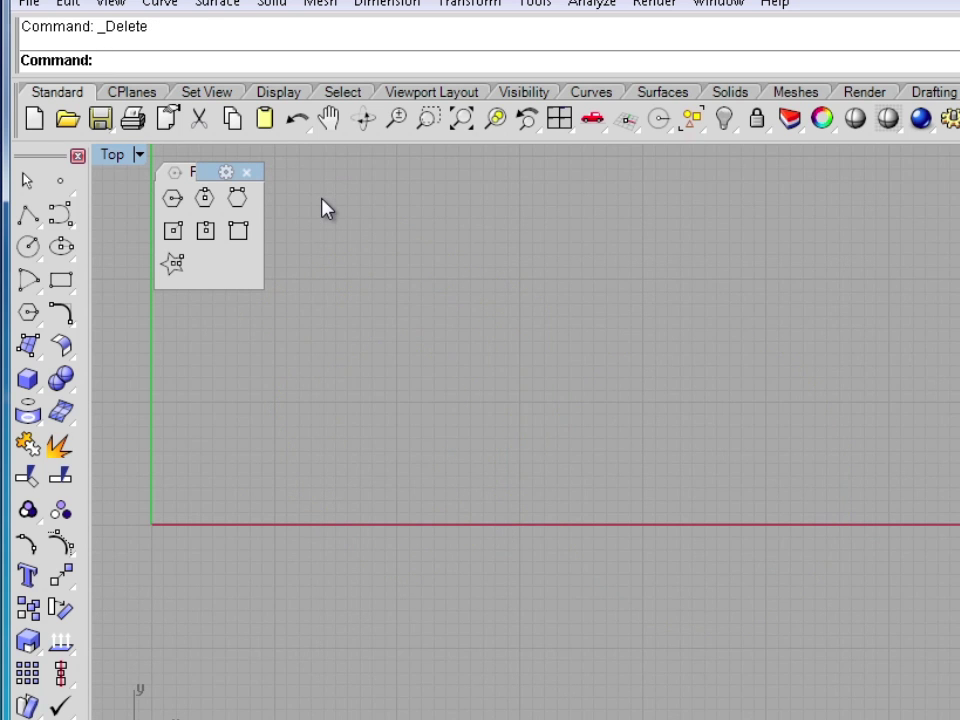
# Draw an 8-pointed star above the x-axis, with one point horizontally right of the center and a second radius about a quarter of the first.
pyautogui.click(174, 266)
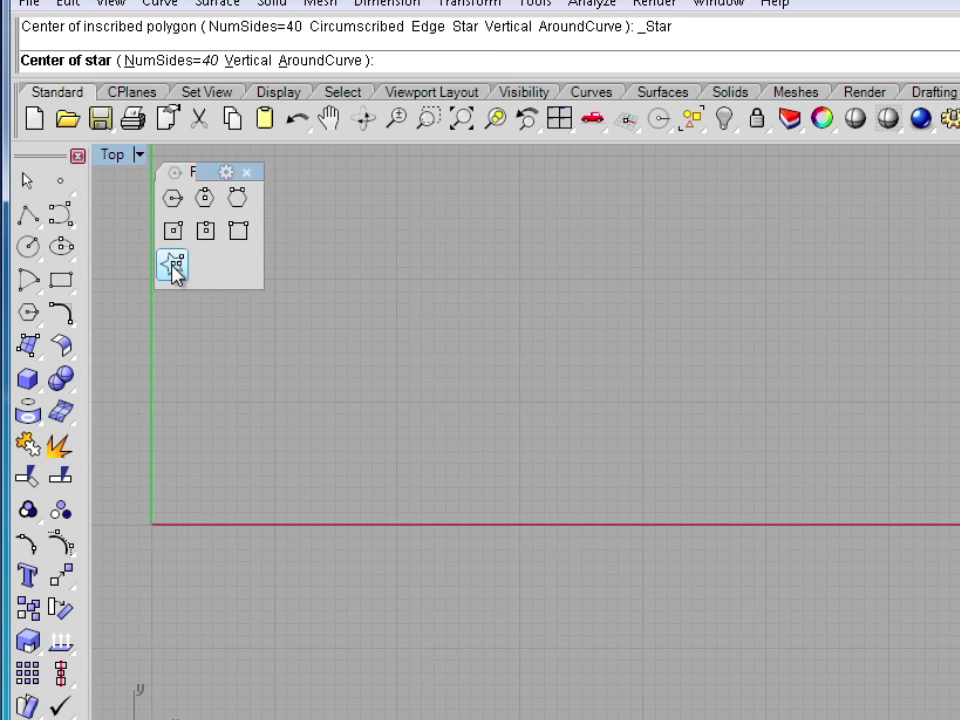
pyautogui.click(171, 61)
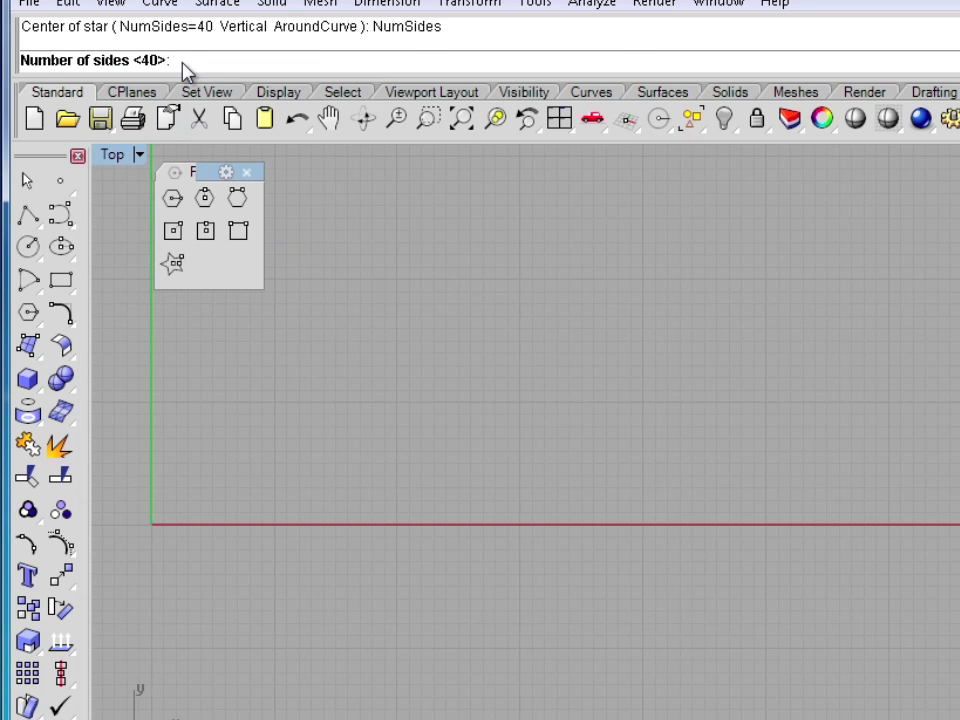
pyautogui.write('8')
pyautogui.press('Return')
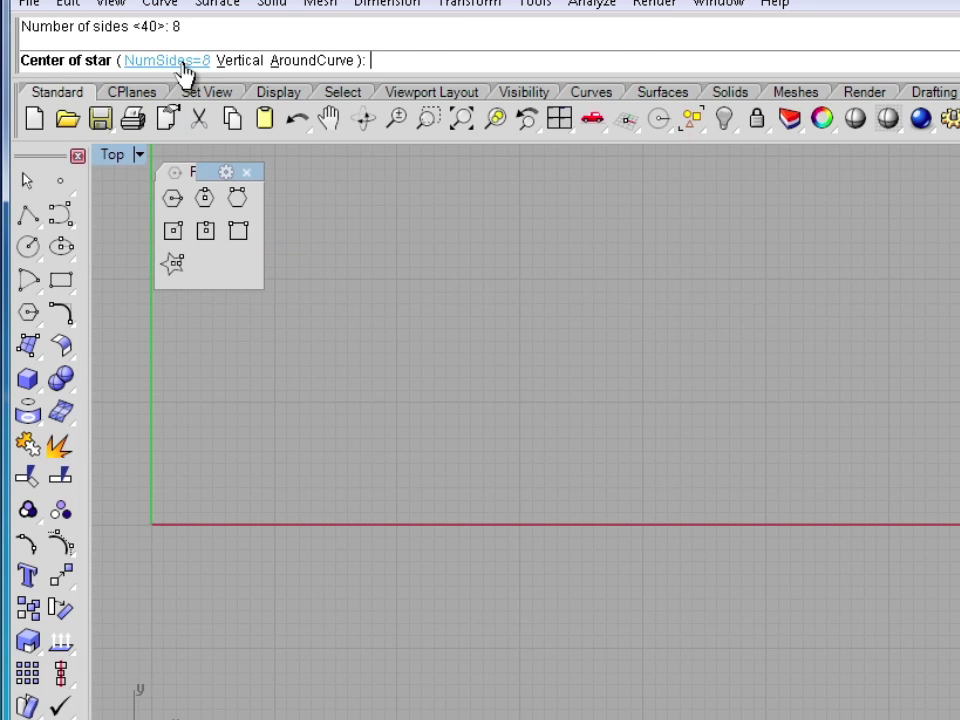
pyautogui.click(393, 397)
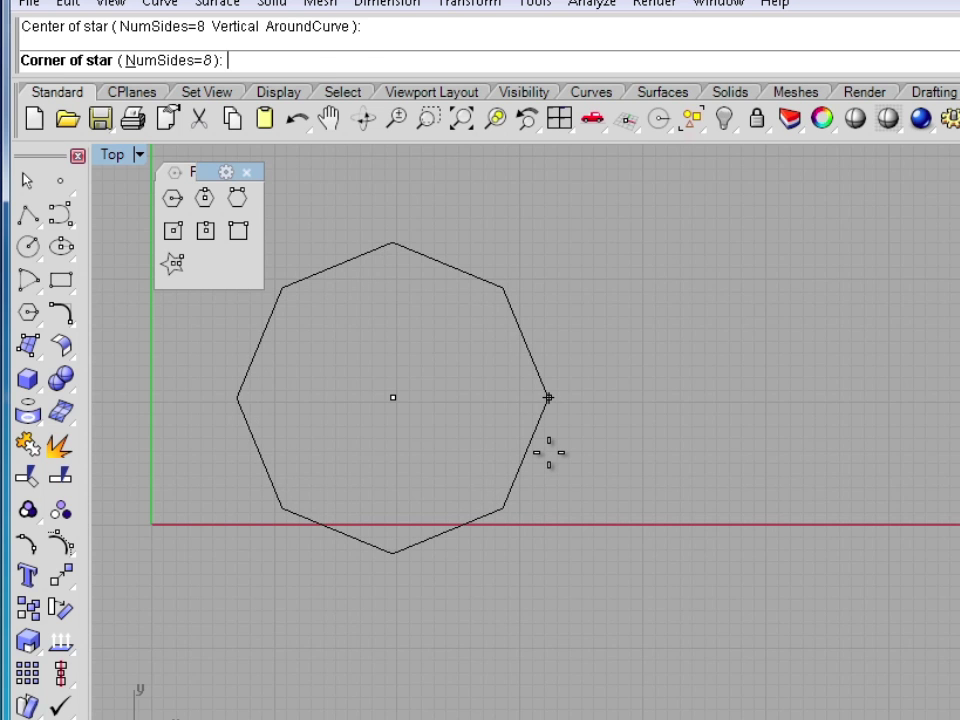
pyautogui.click(548, 398)
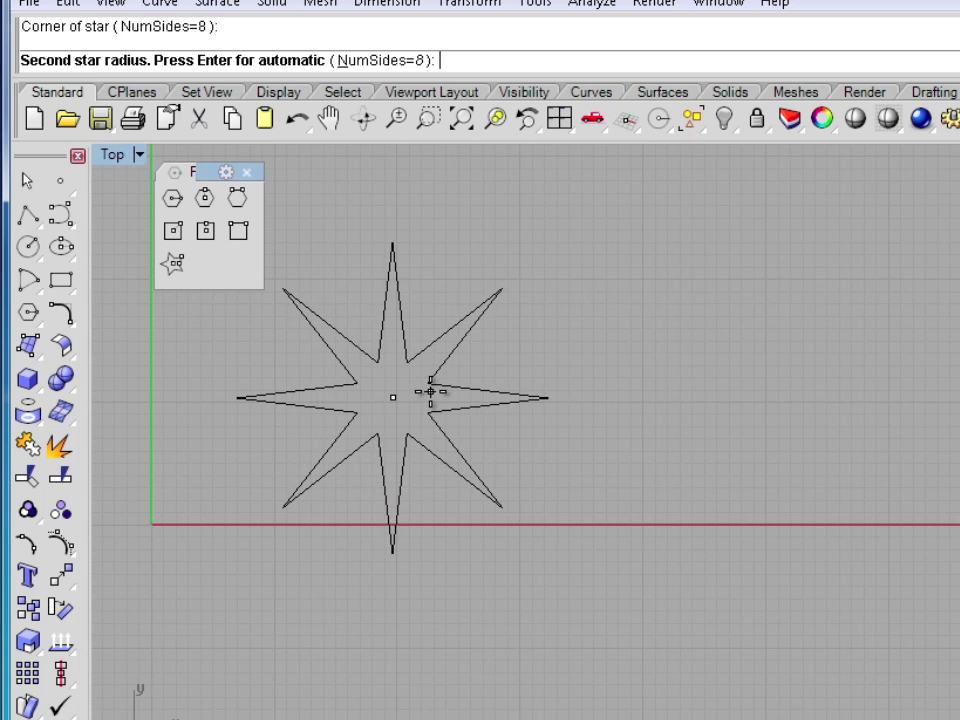
pyautogui.click(433, 390)
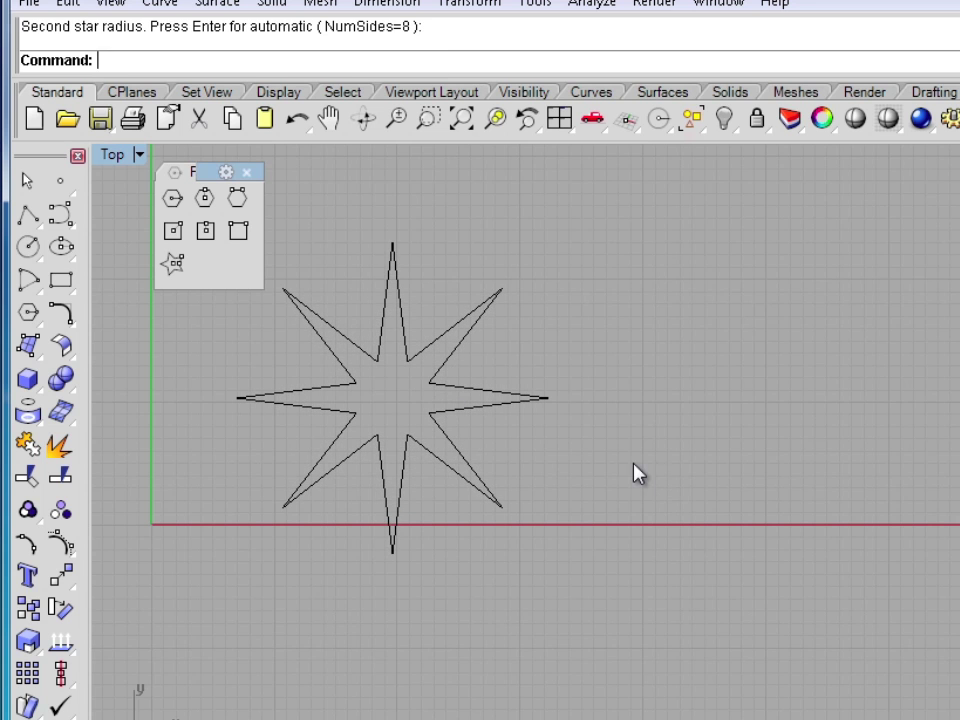
# Draw a 16-pointed star to the right of the first star, with an outer radius of 20 and a very small second radius.
pyautogui.press('Return')
pyautogui.click(696, 474)
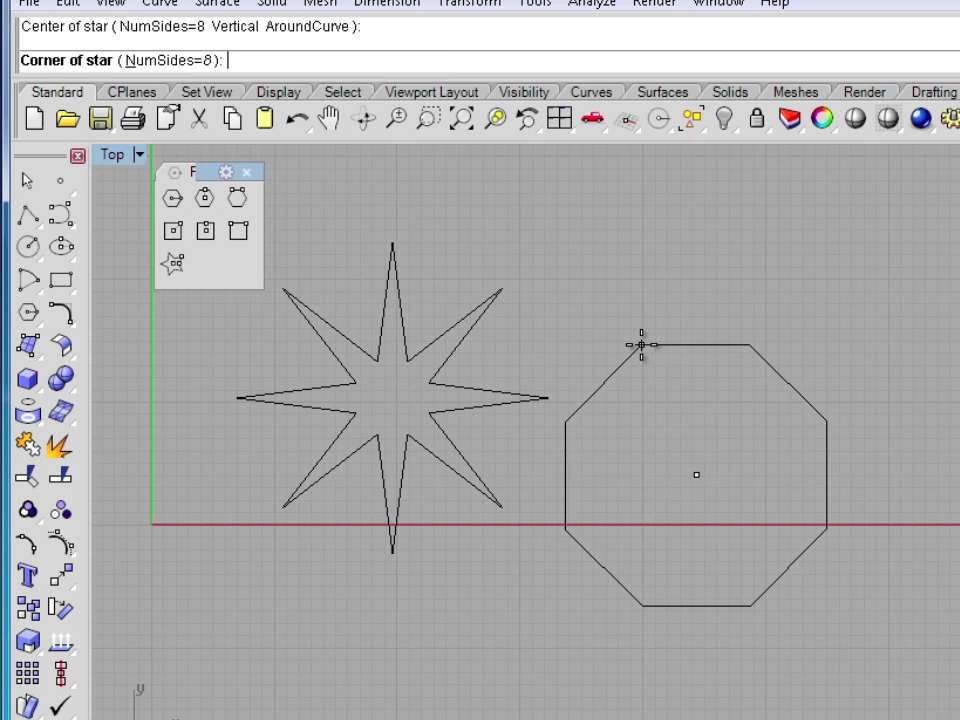
pyautogui.click(195, 62)
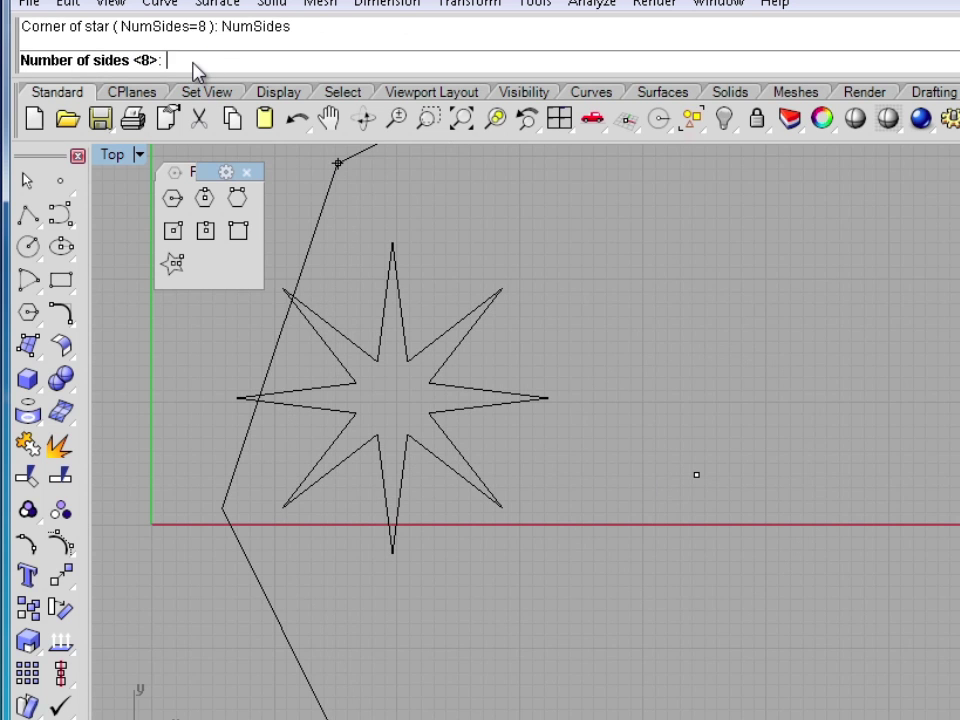
pyautogui.write('16')
pyautogui.press('Return')
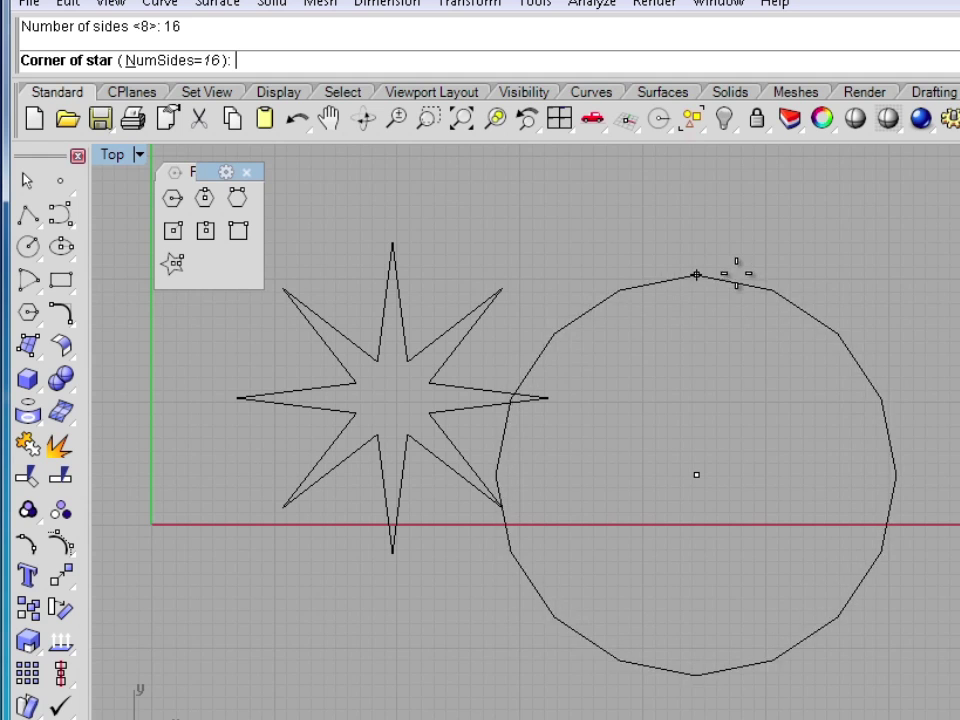
pyautogui.write('20')
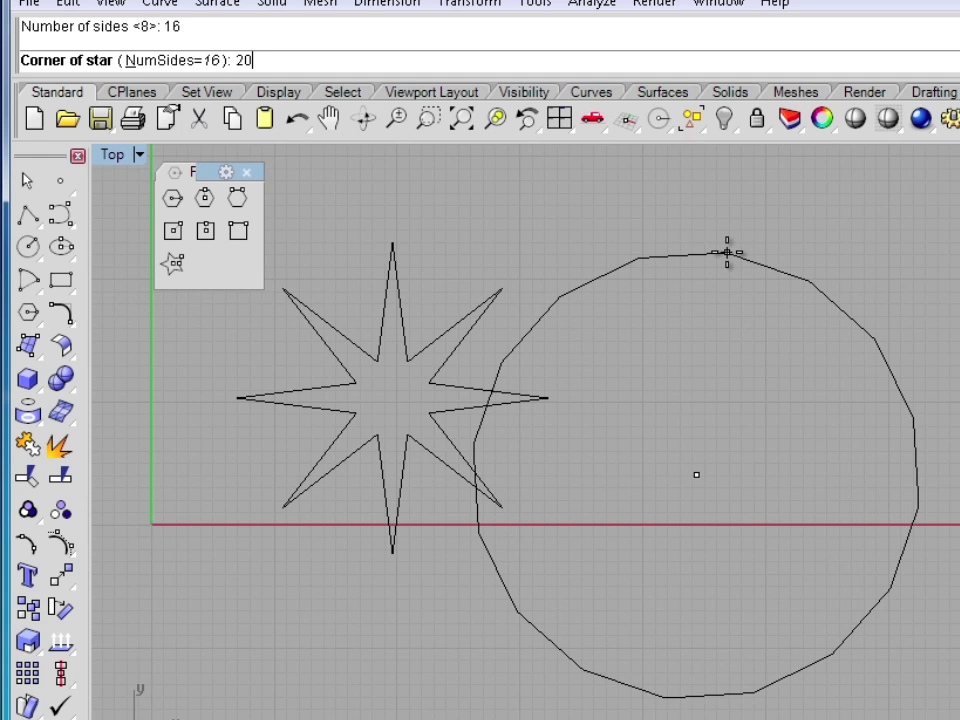
pyautogui.press('Return')
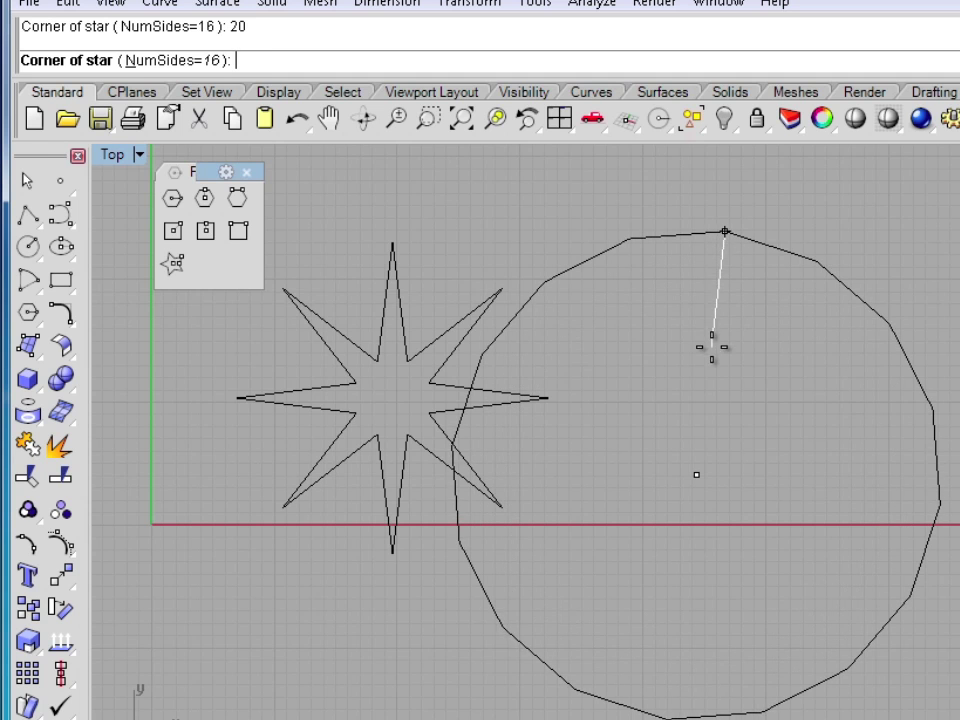
pyautogui.click(721, 328)
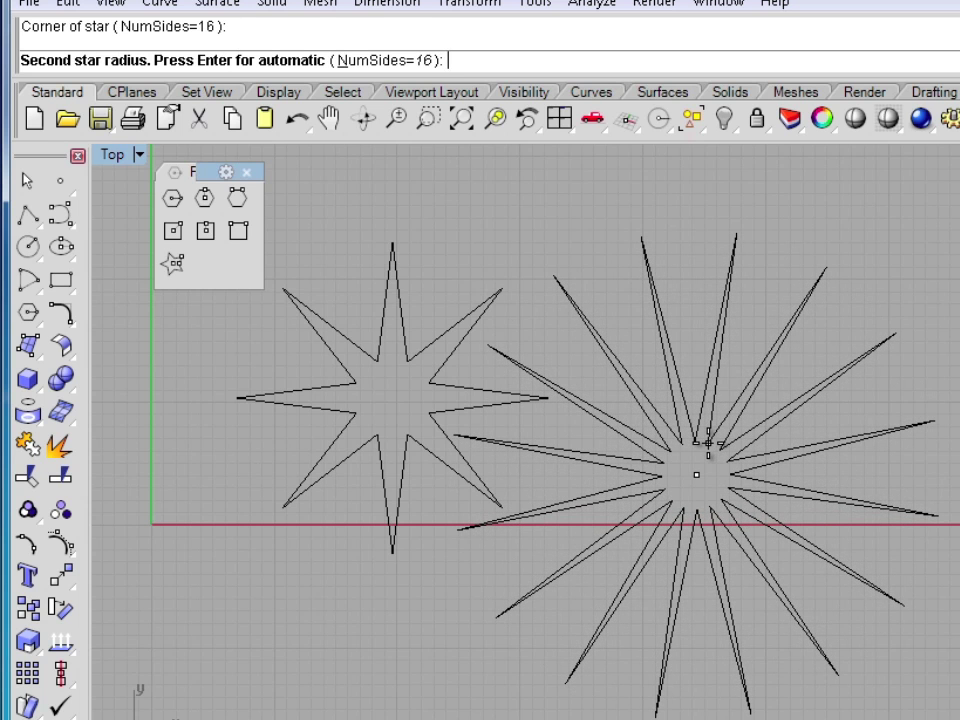
pyautogui.click(708, 441)
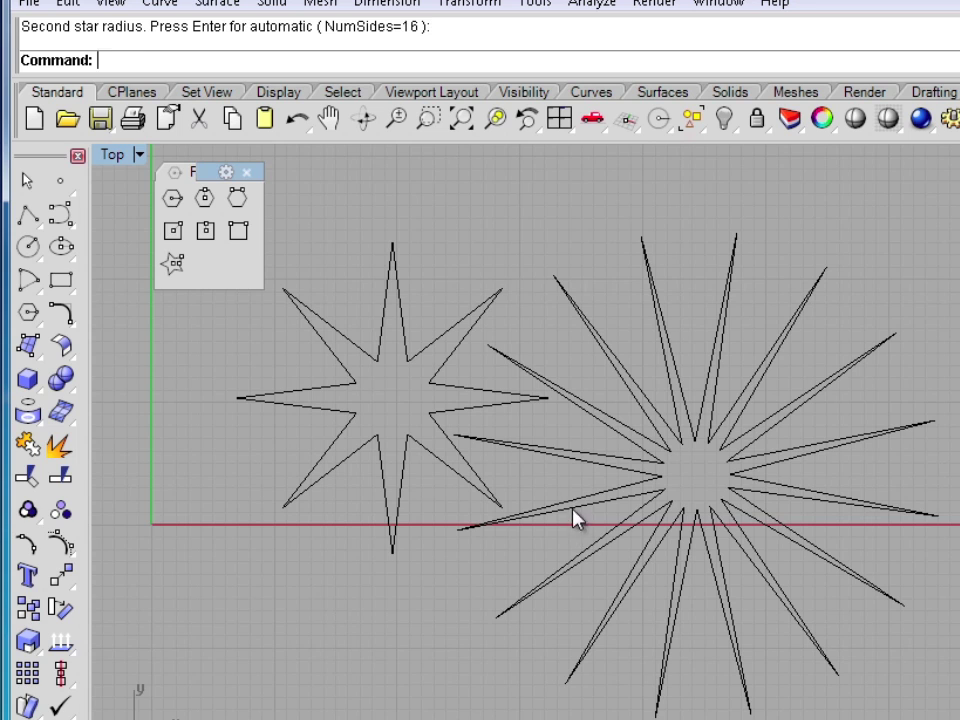